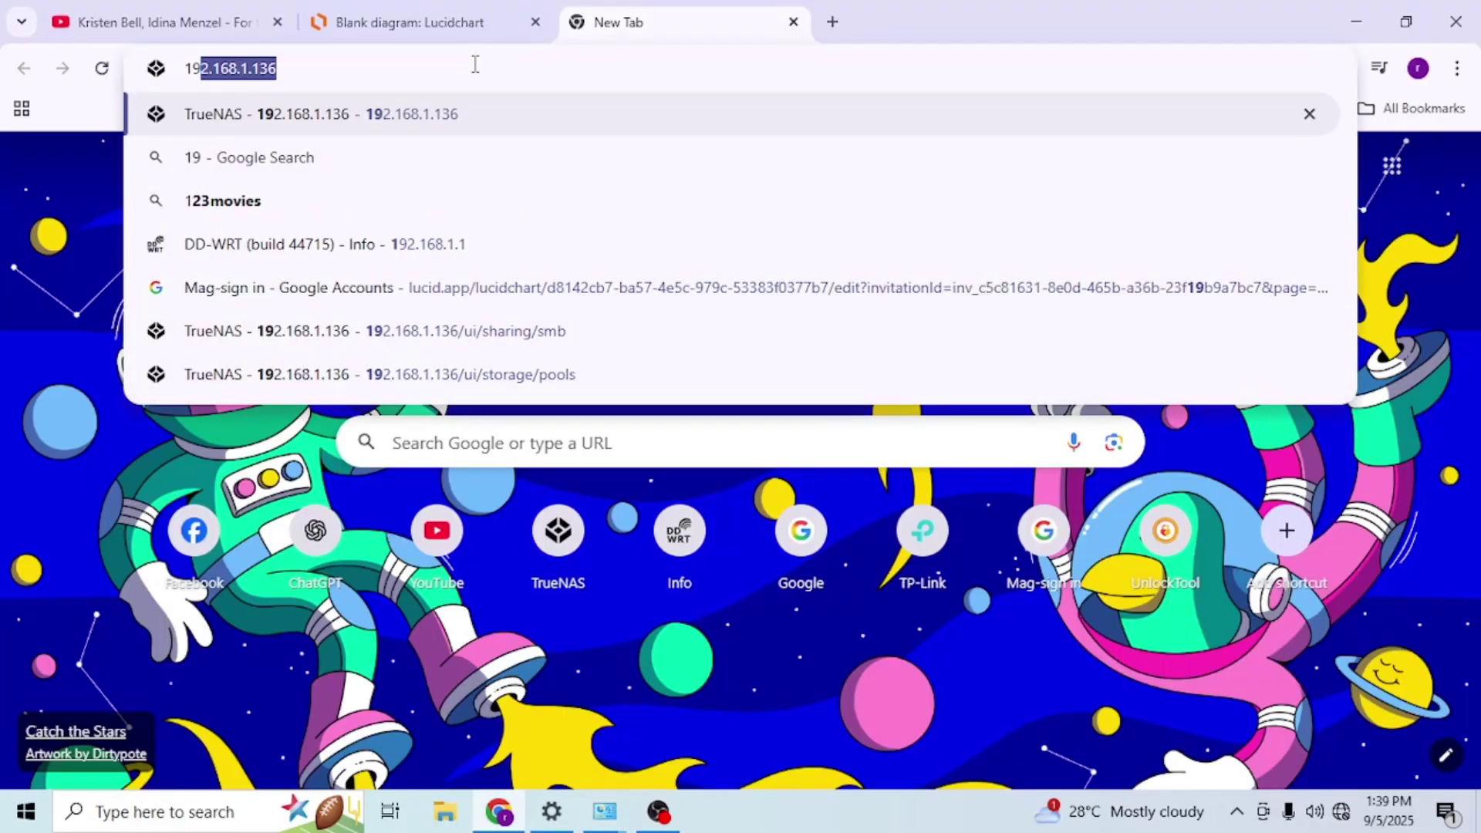
# - Load 192.168.0.1 and create and confirm the router's administrator password
pyautogui.write('2.168.')
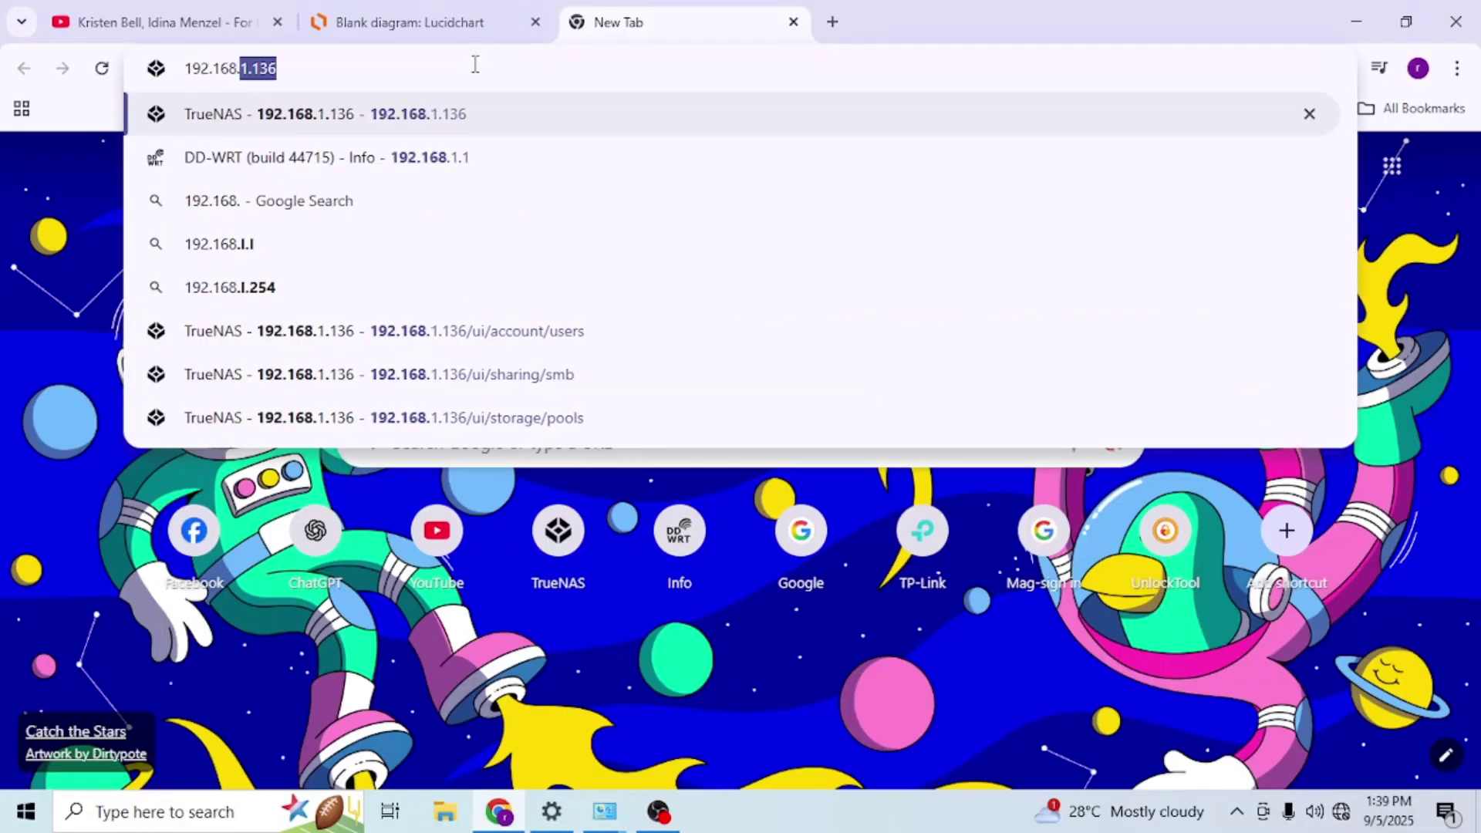
pyautogui.write('0.1')
pyautogui.press('Return')
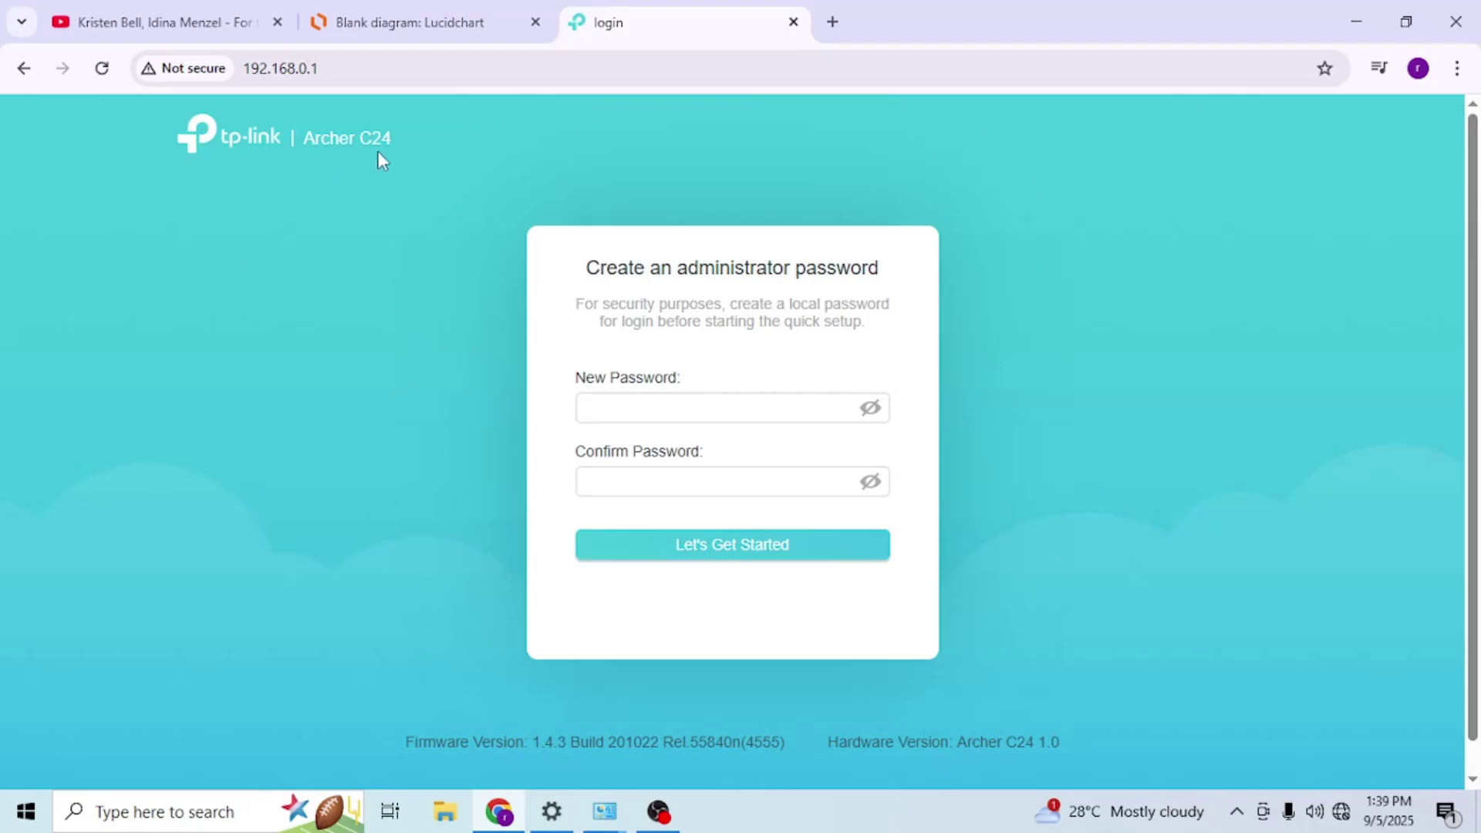
pyautogui.click(608, 402)
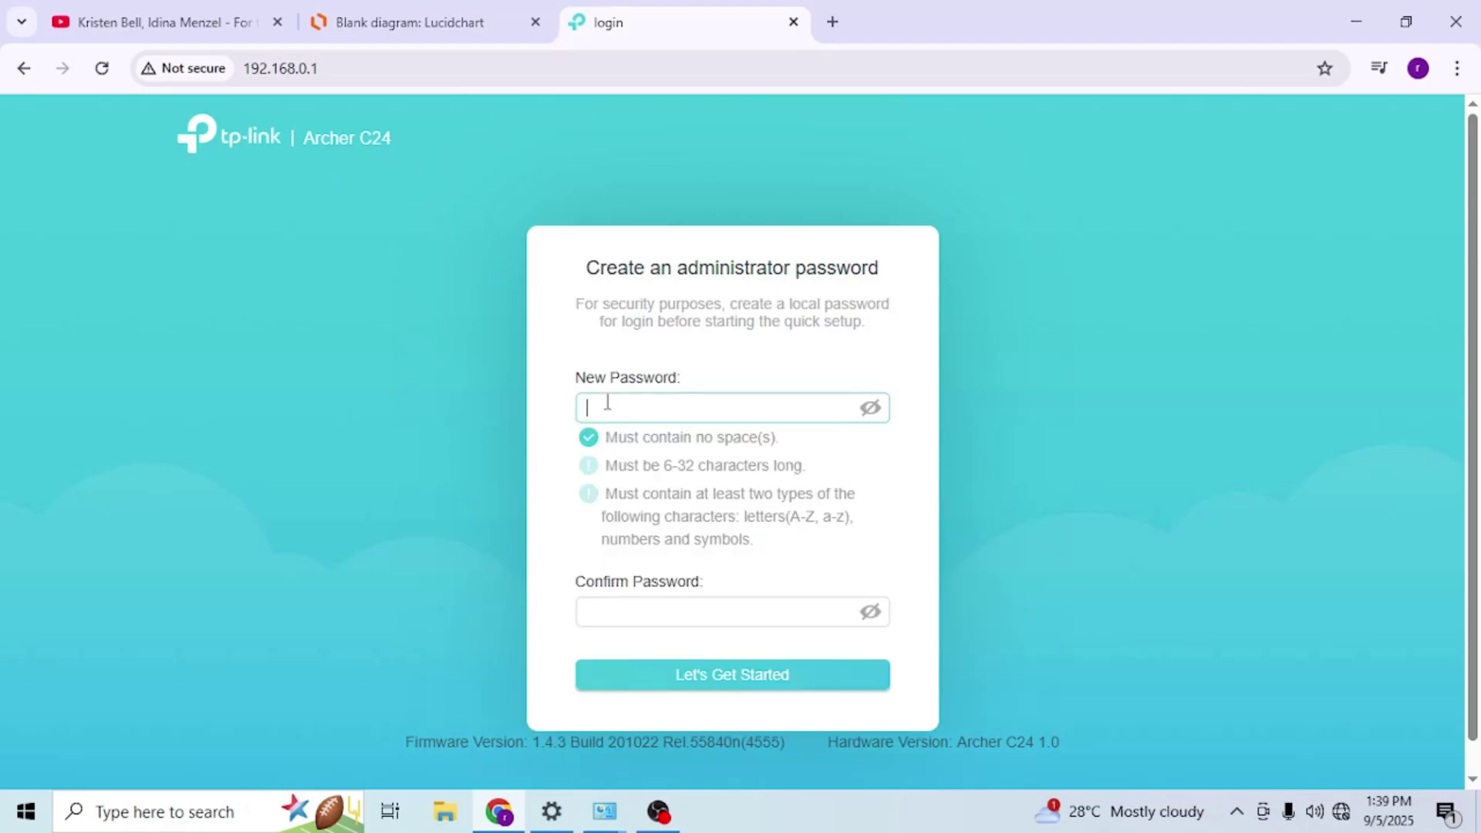
pyautogui.write('•••••••••')
pyautogui.press('Tab')
pyautogui.write('•••••••••')
pyautogui.press('Return')
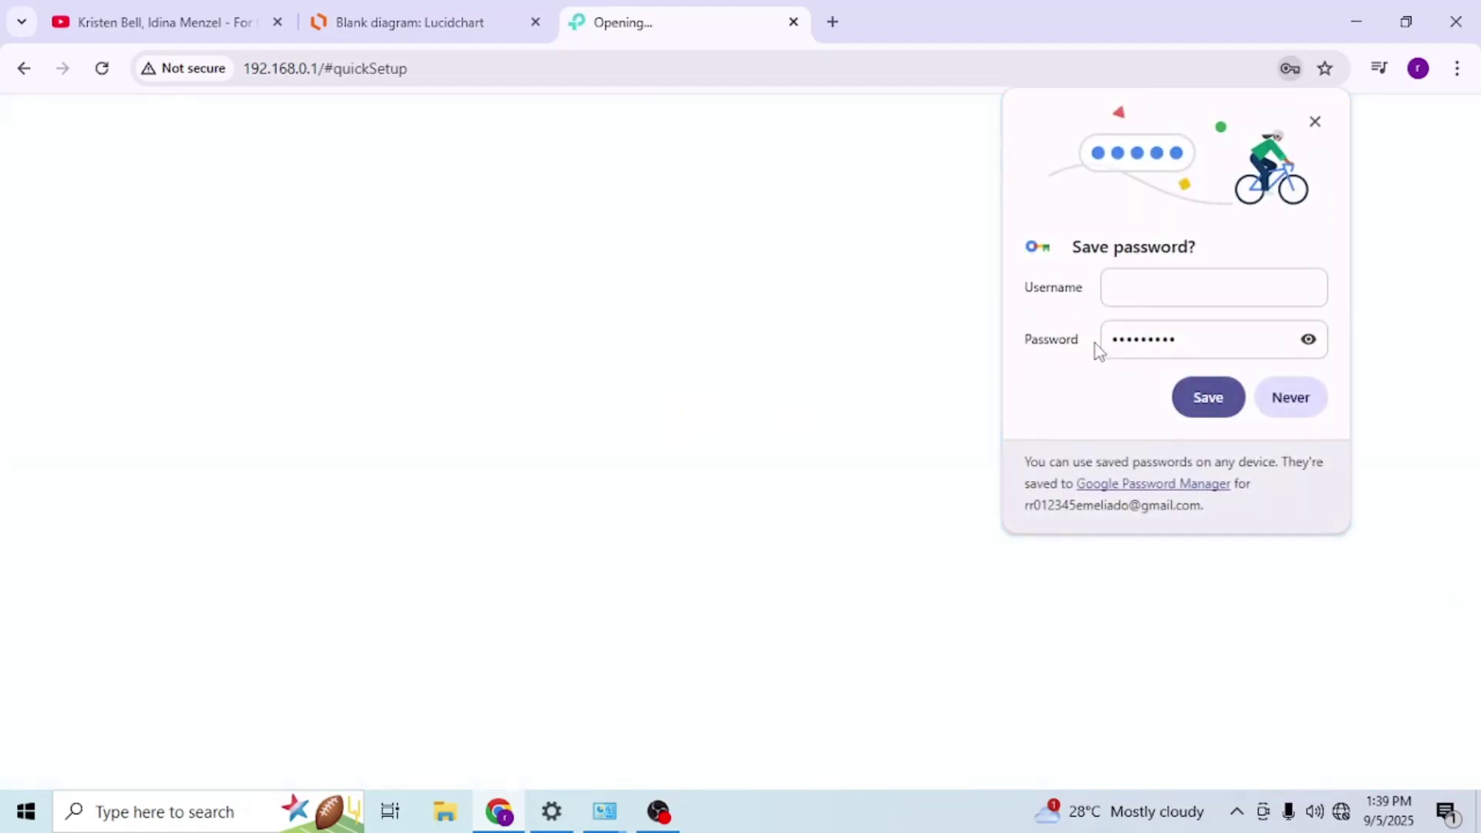
# - Decline saving the password, set the time zone to (UTC+08:00) Taipei, and skip the port check
pyautogui.click(1291, 397)
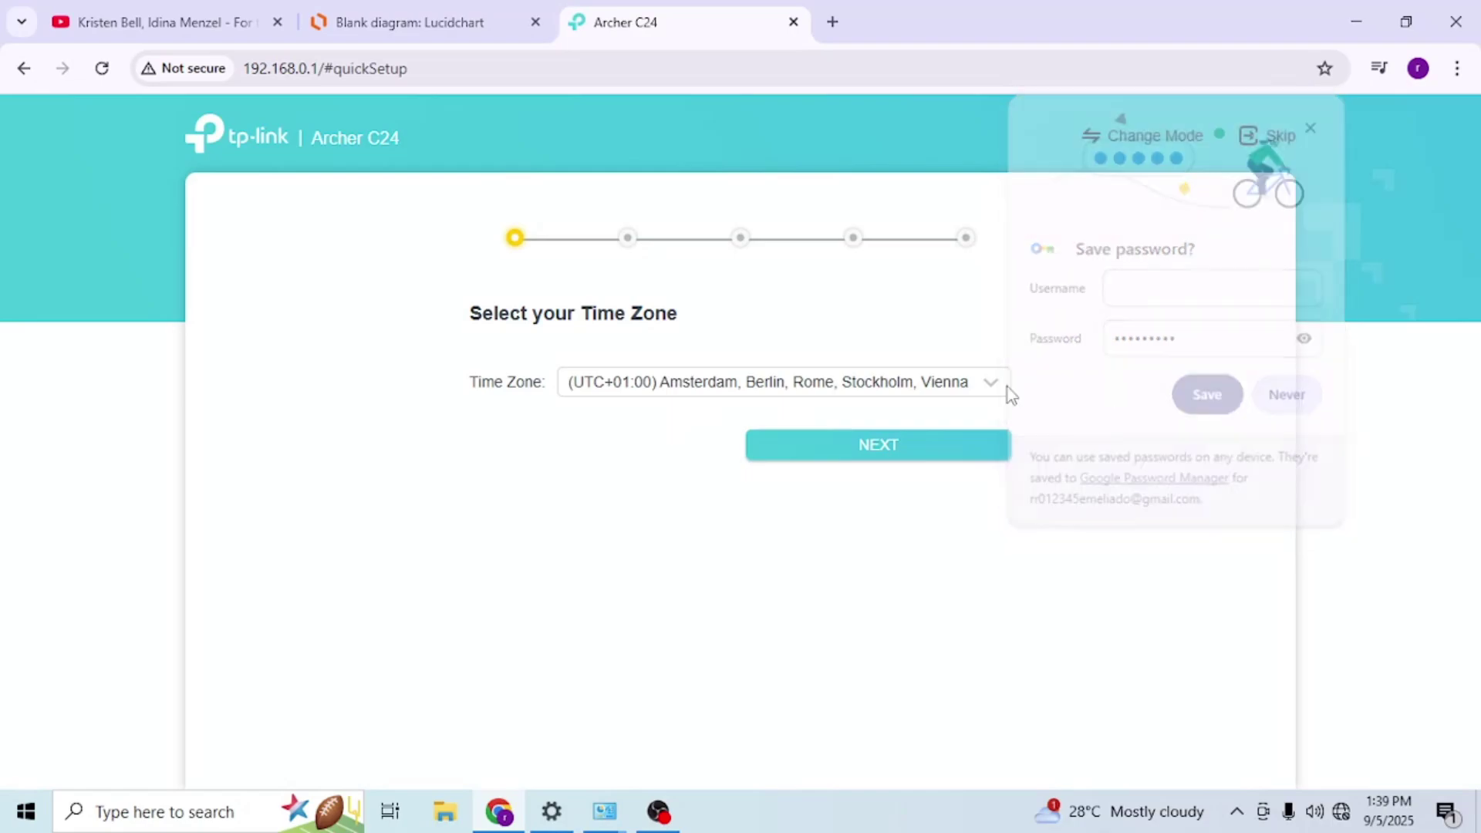
pyautogui.click(607, 383)
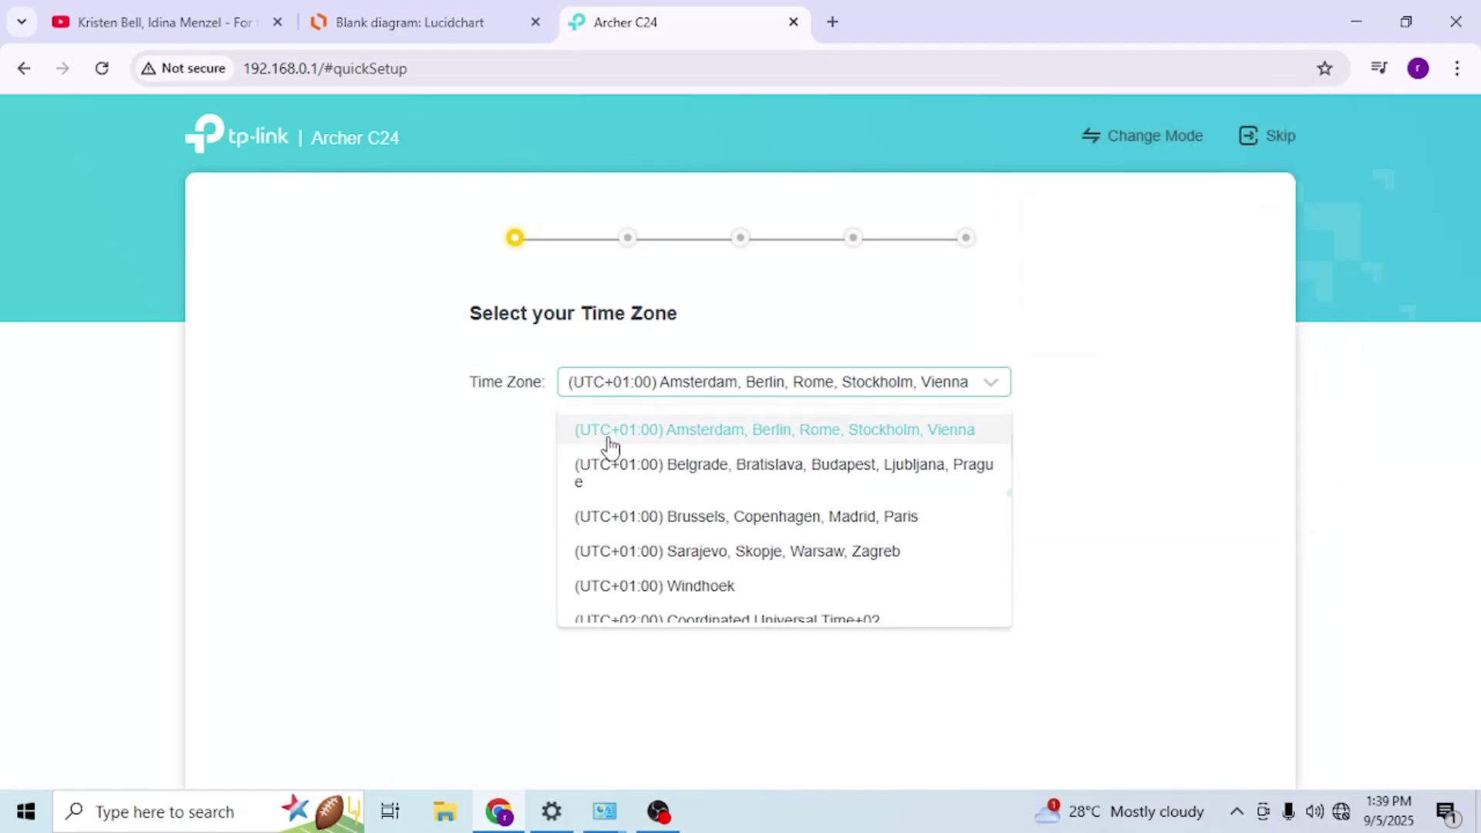
pyautogui.click(665, 482)
pyautogui.click(757, 455)
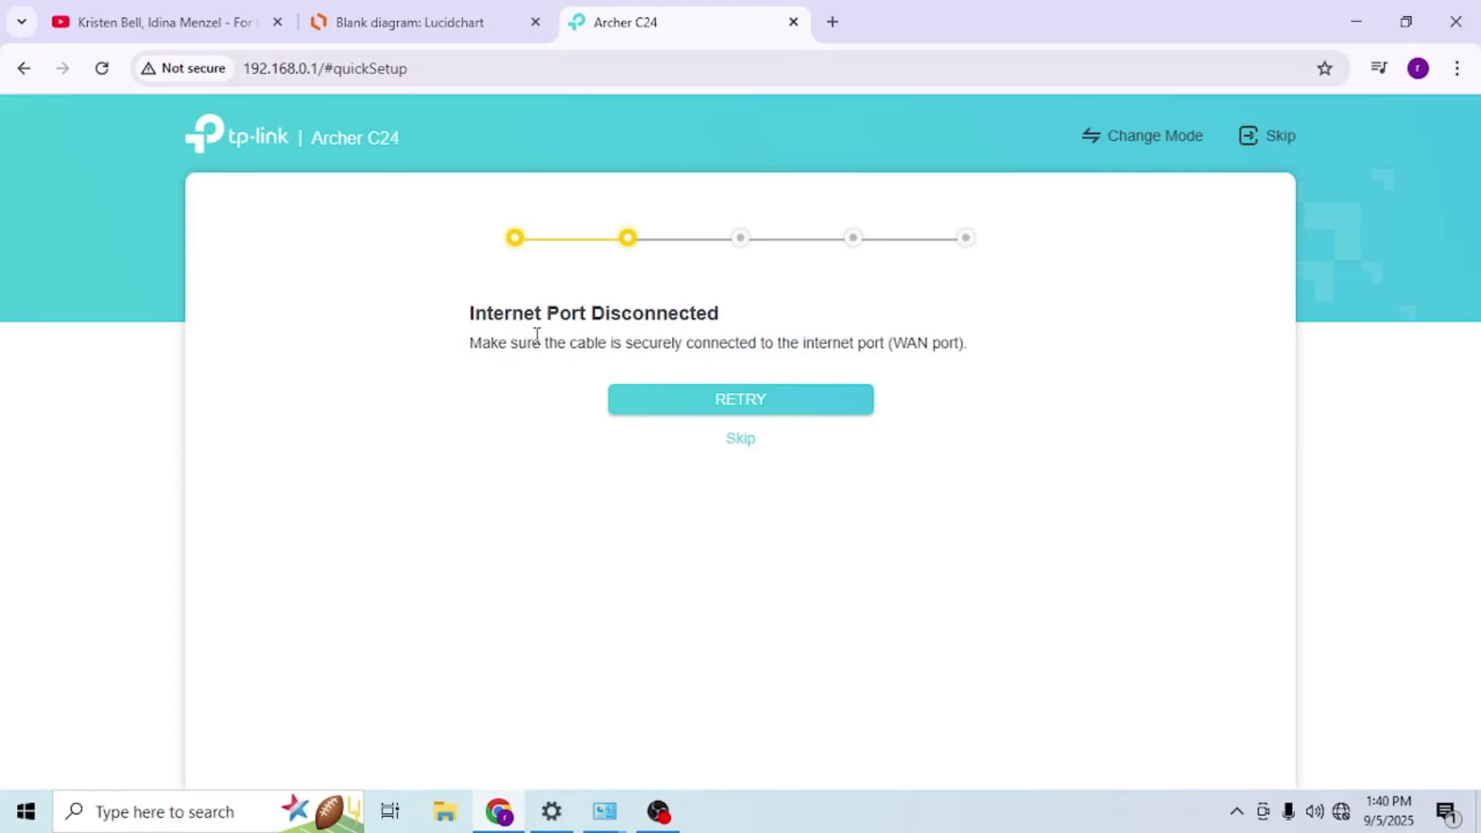
pyautogui.click(747, 454)
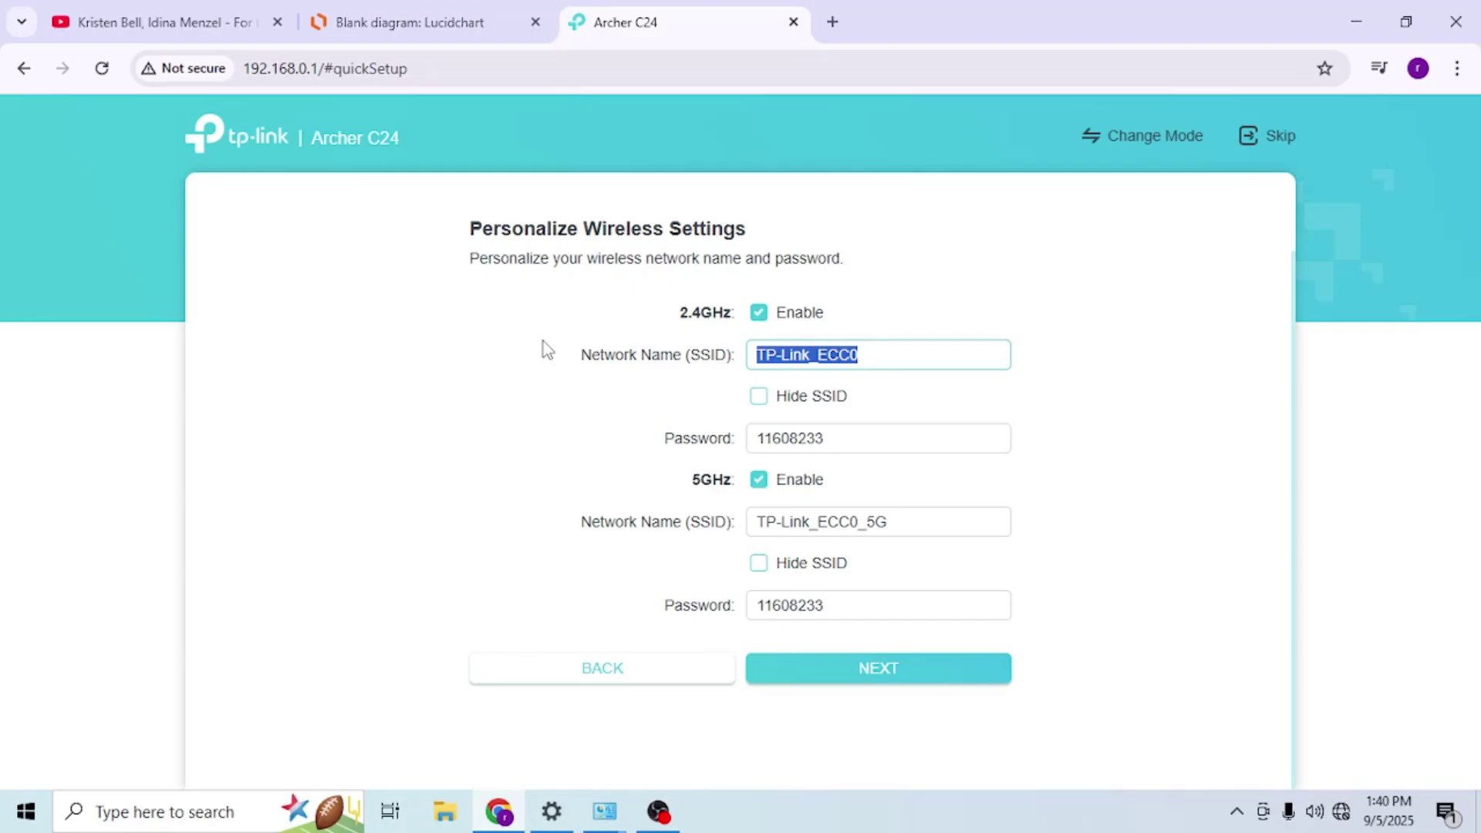
# - Rename the Wi-Fi network TP-LINK-EXT and replace its Wi-Fi password with a new one
pyautogui.press('BackSpace')
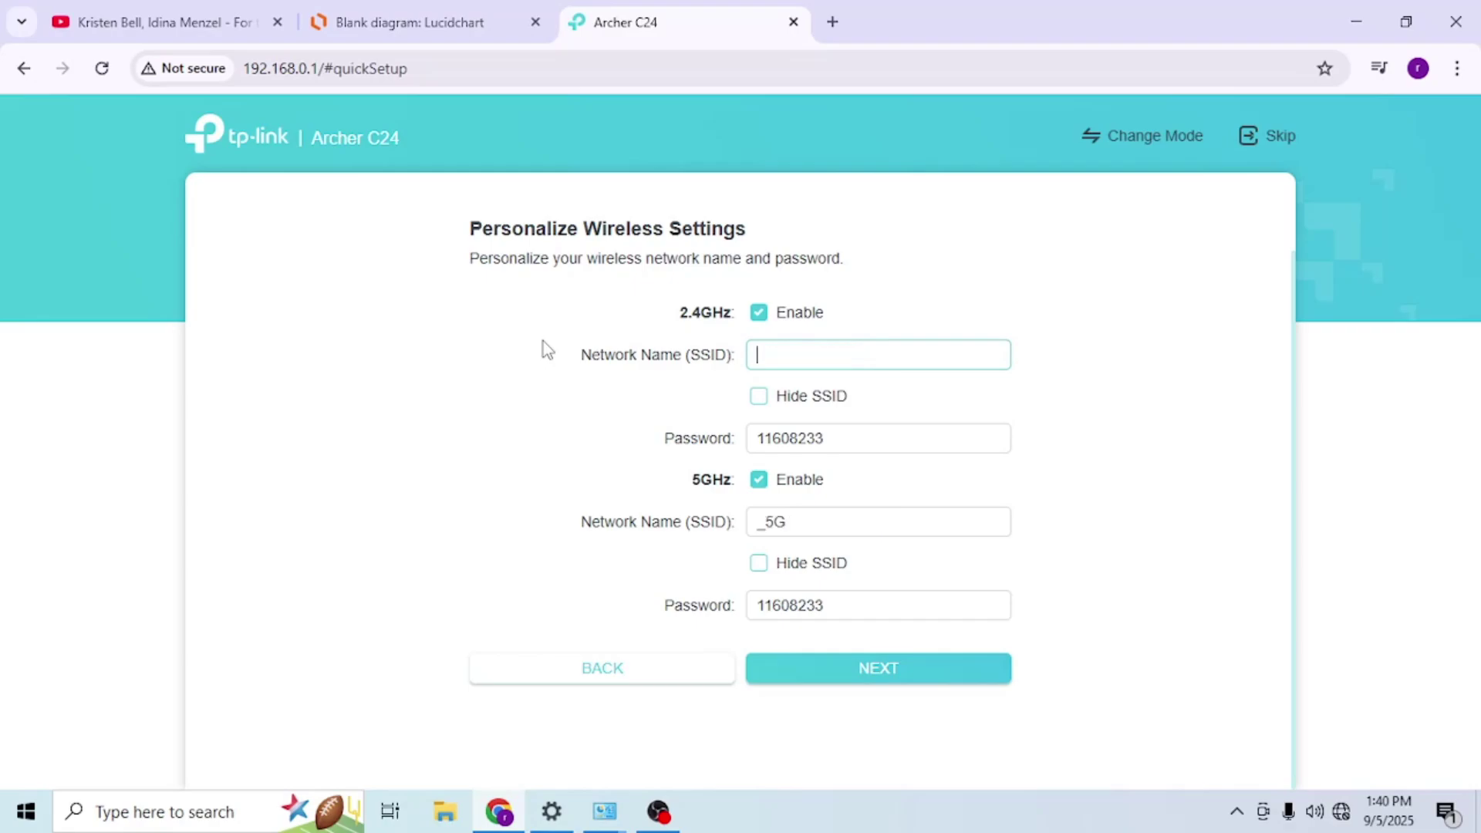
pyautogui.write('TP-LINK-EXT')
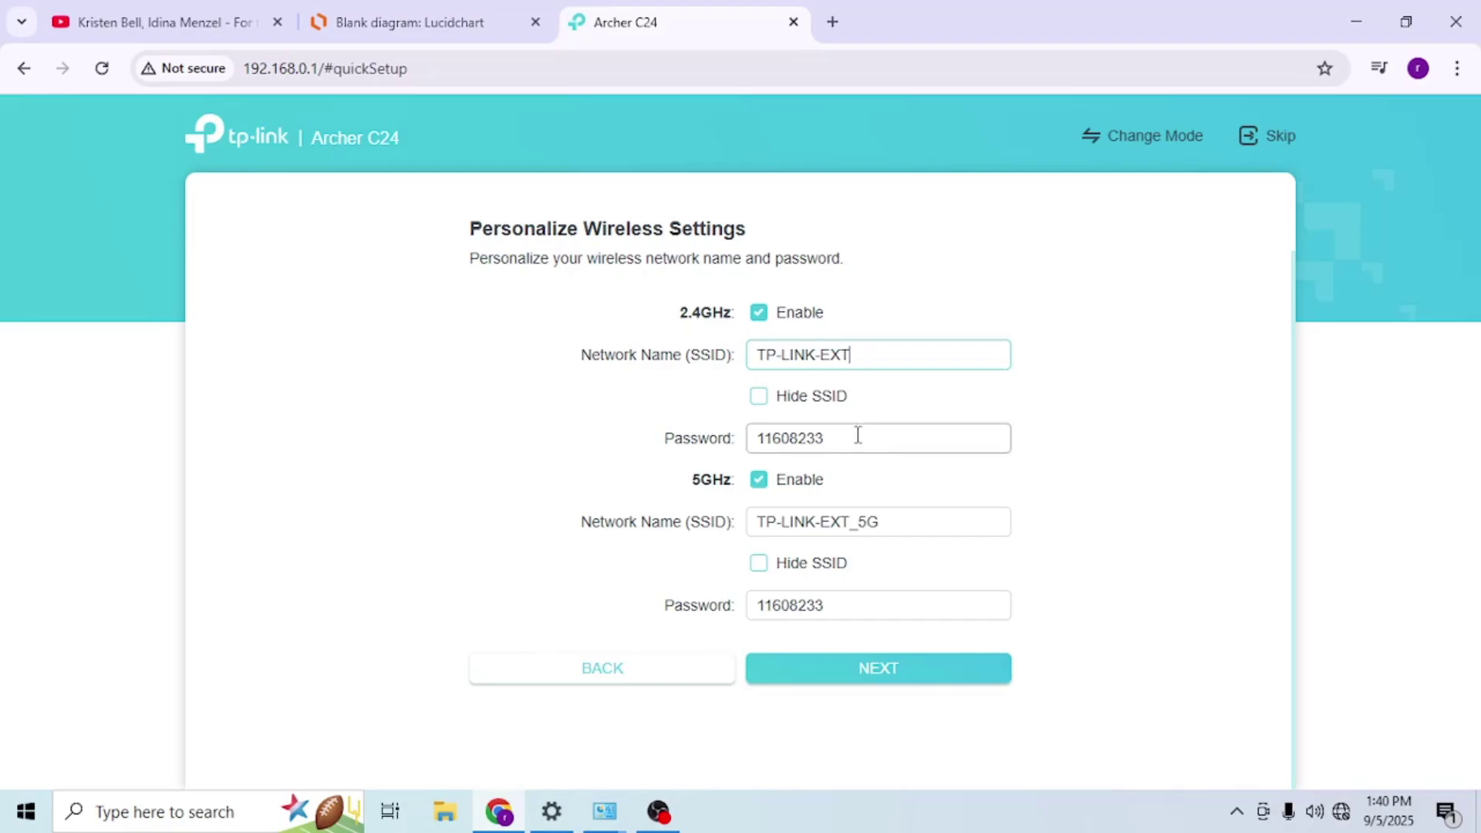
pyautogui.moveTo(856, 433); pyautogui.dragTo(608, 434)
pyautogui.write('ABCD_1234')
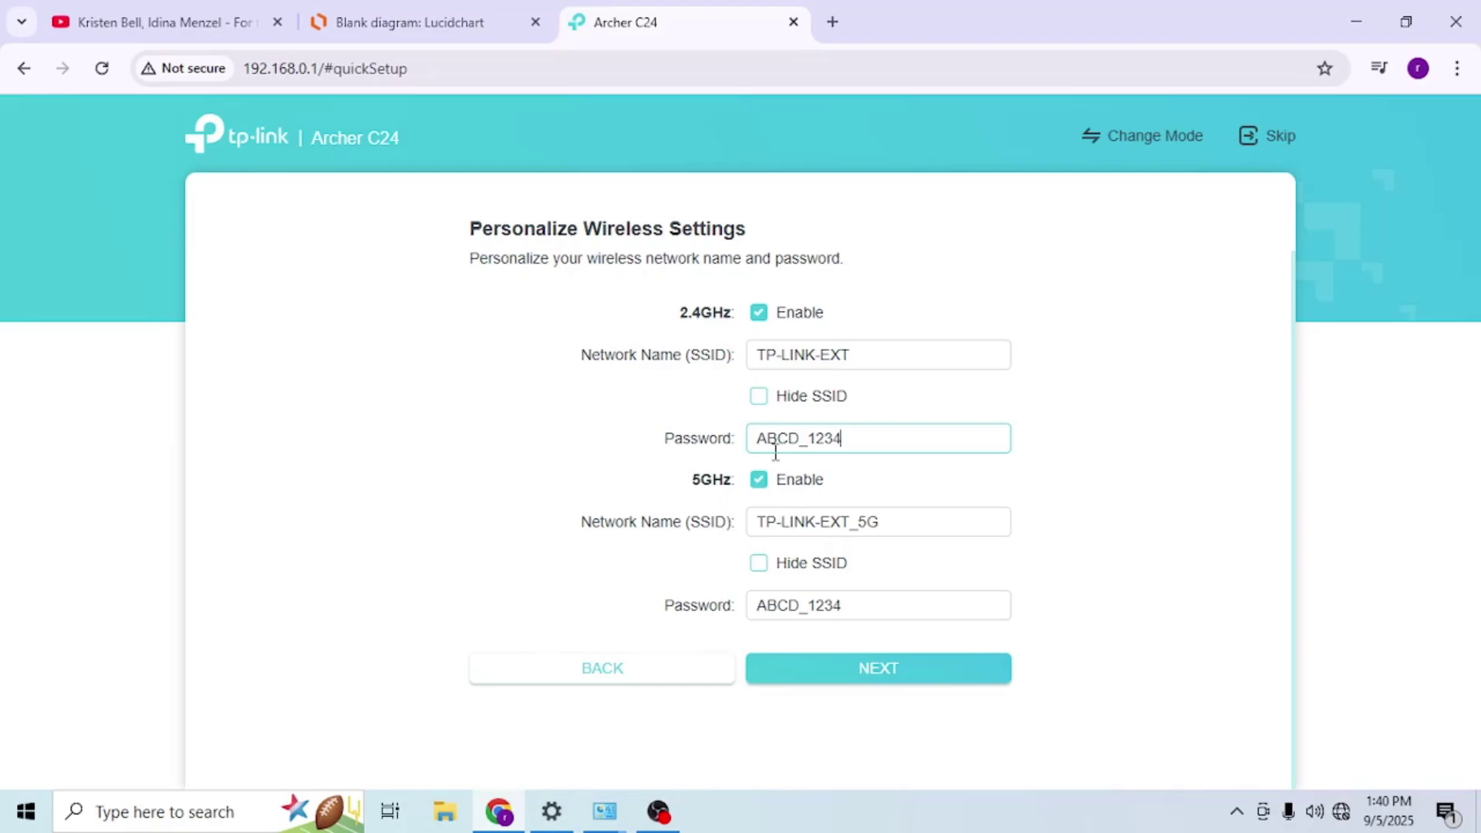
pyautogui.click(860, 669)
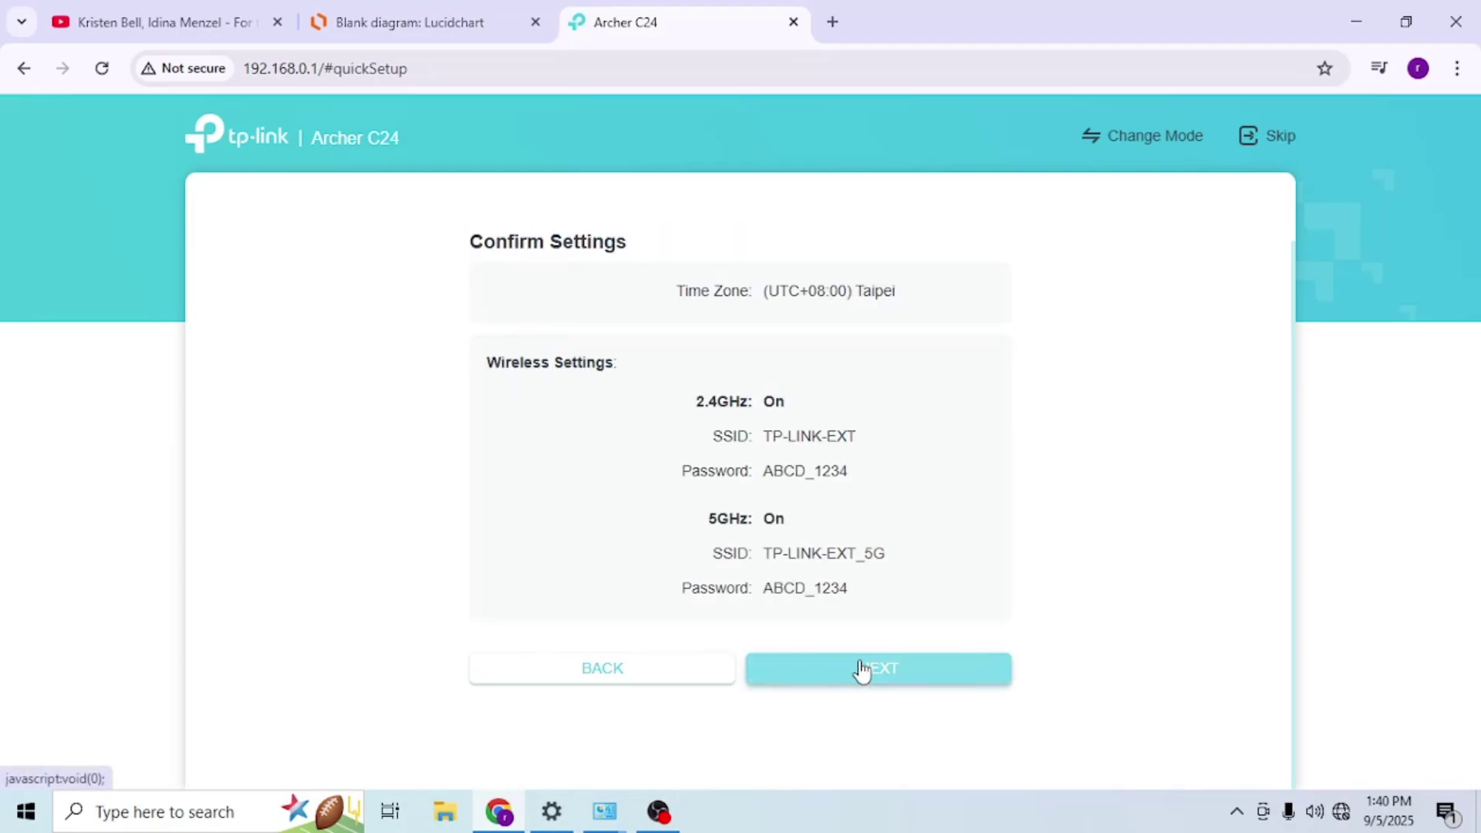
# - Apply the wireless settings and rejoin TP-LINK-EXT_5G with the new Wi-Fi key
pyautogui.click(842, 678)
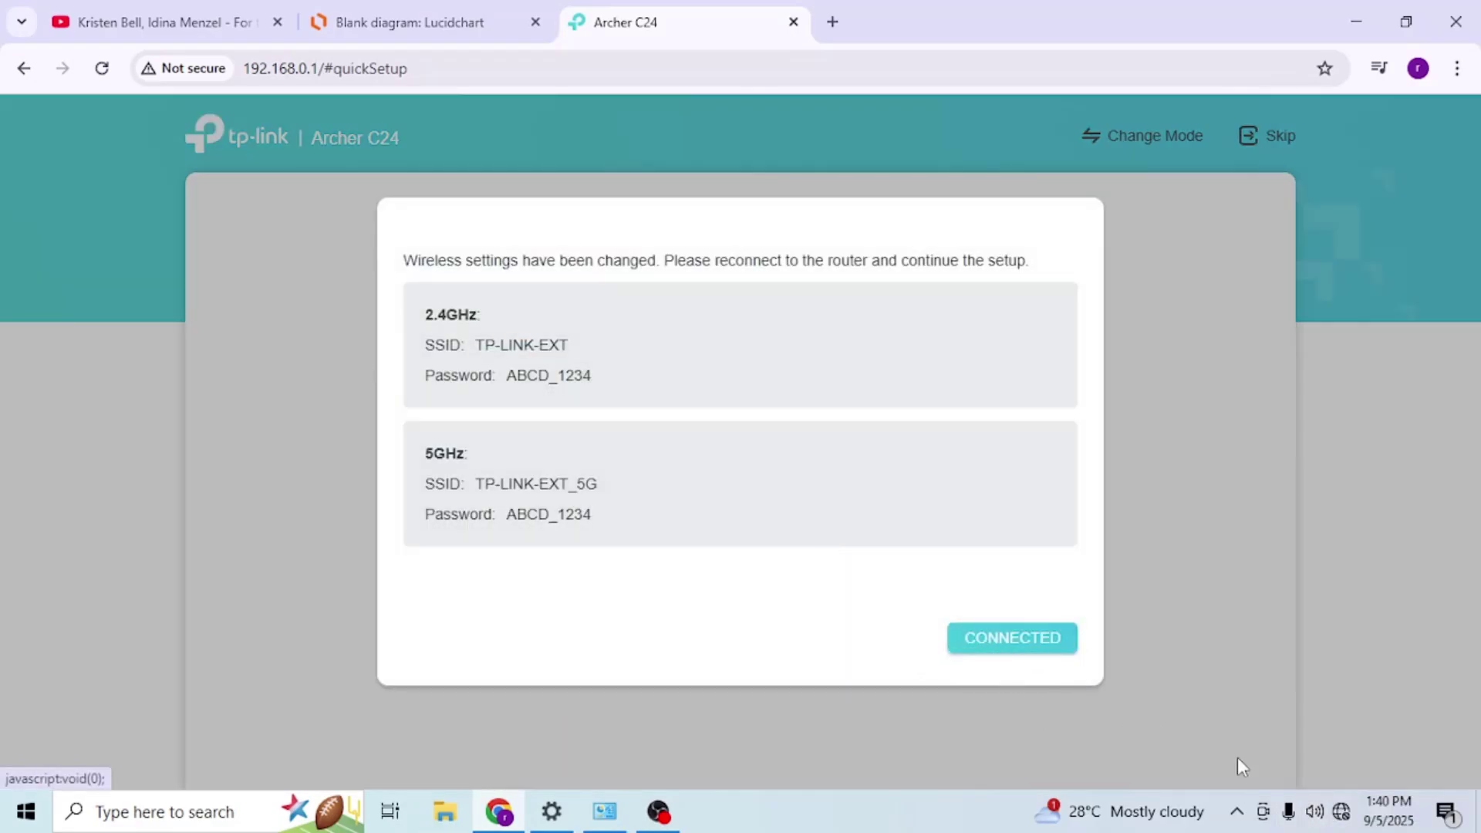
pyautogui.click(1341, 811)
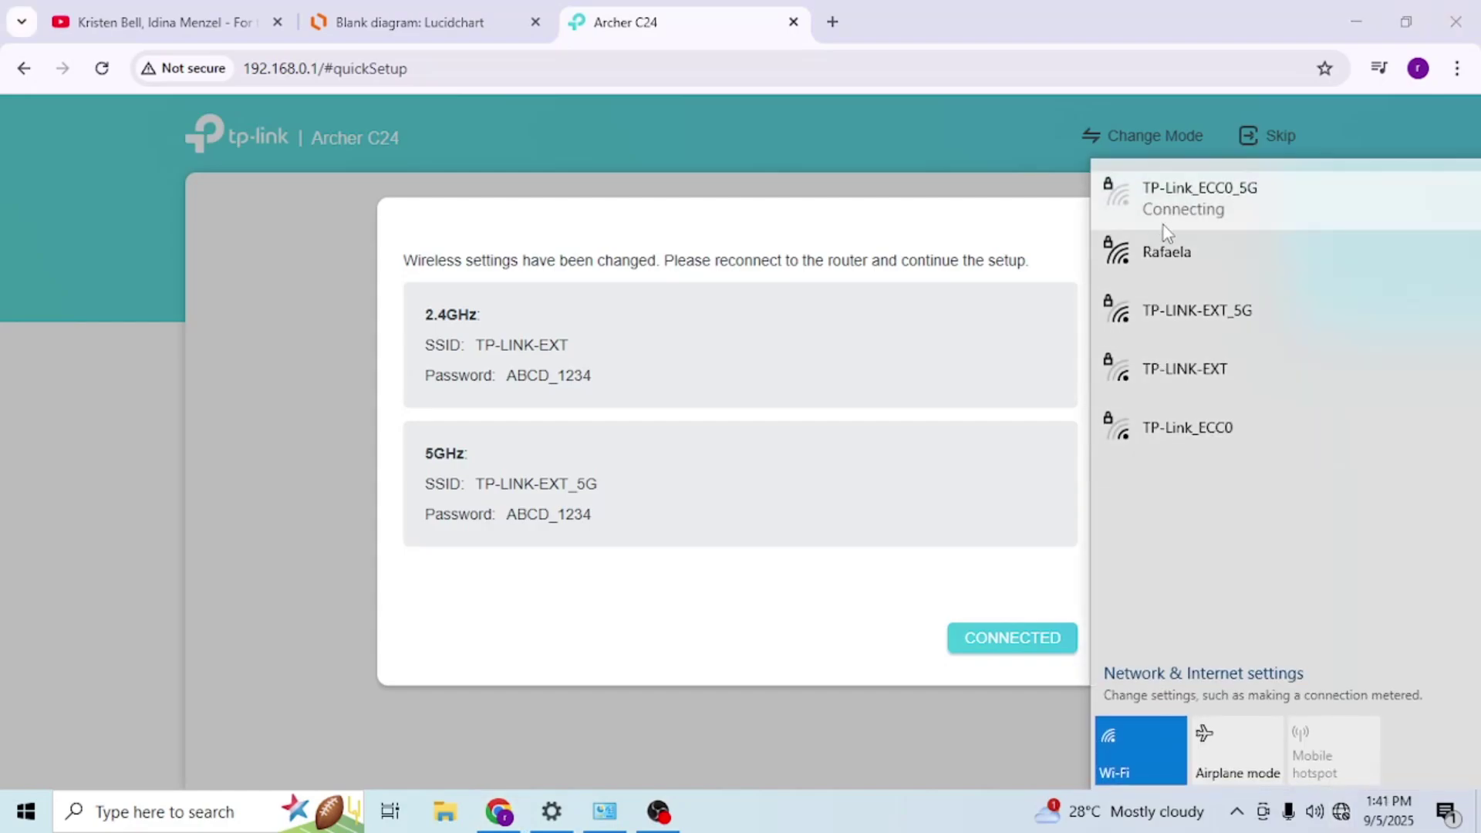
pyautogui.click(1166, 328)
pyautogui.click(1318, 410)
pyautogui.write('AB')
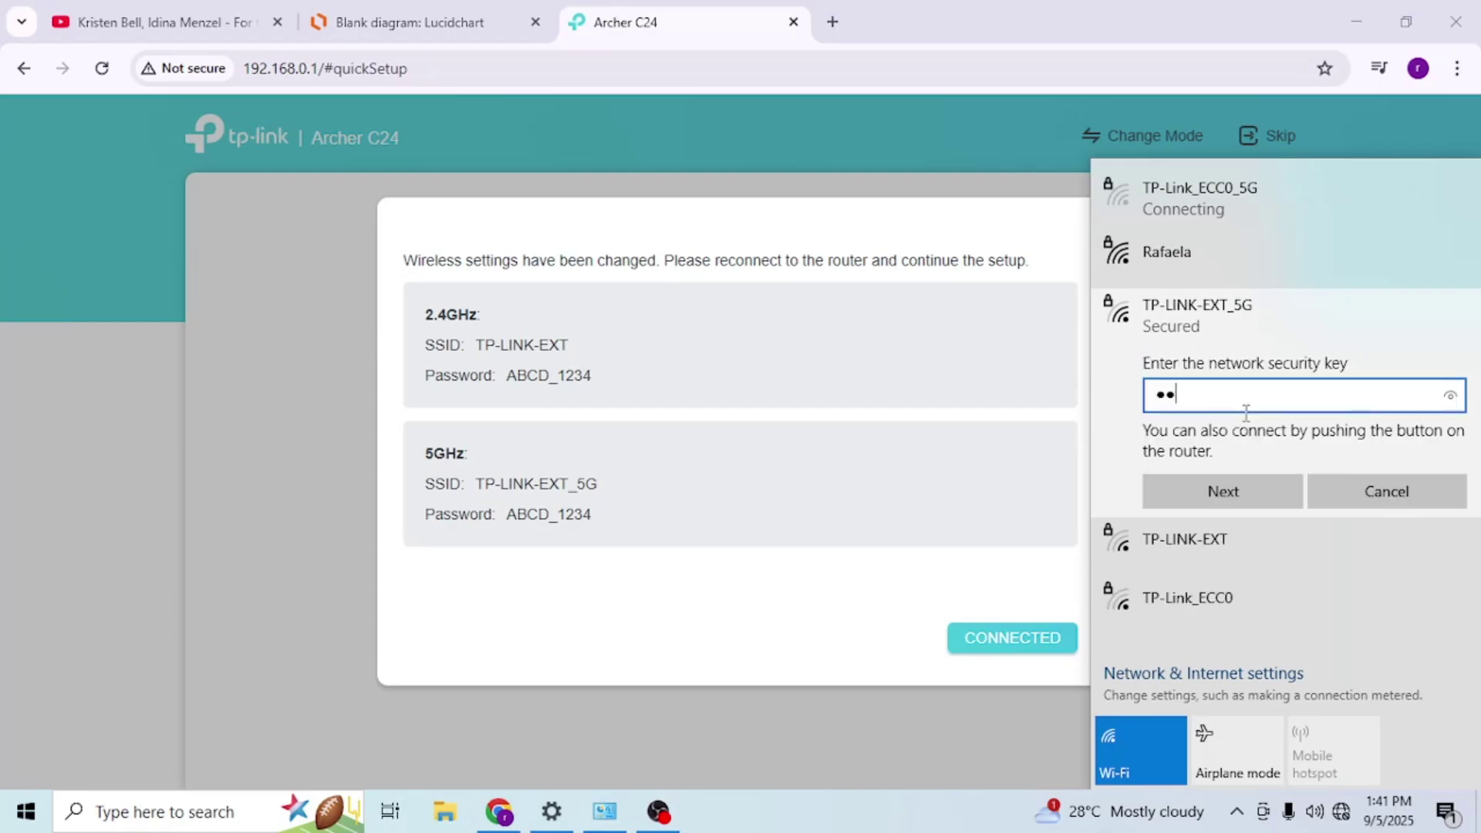
pyautogui.write('CD_1234')
pyautogui.click(1234, 487)
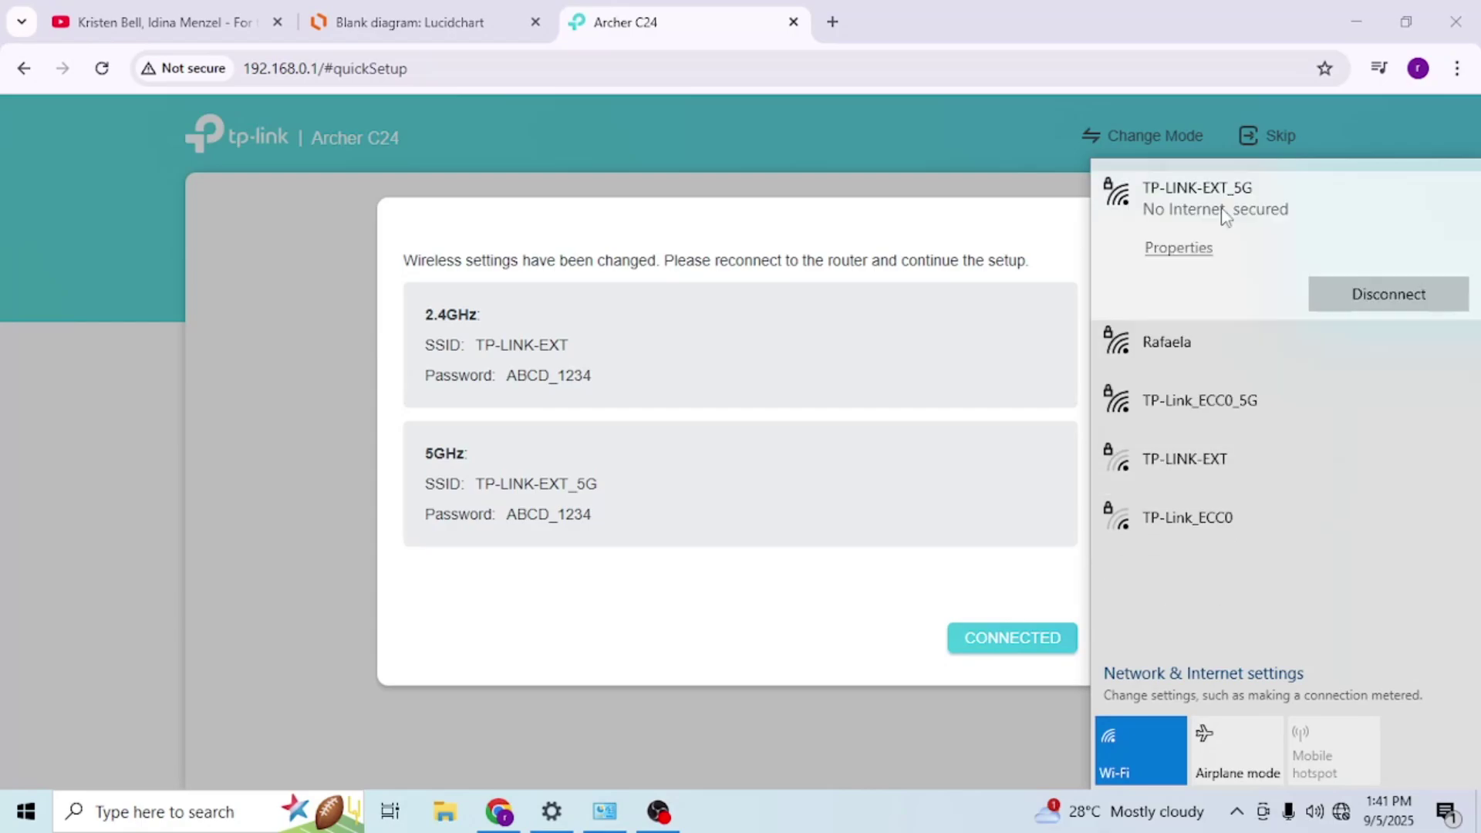
pyautogui.click(936, 631)
pyautogui.click(978, 645)
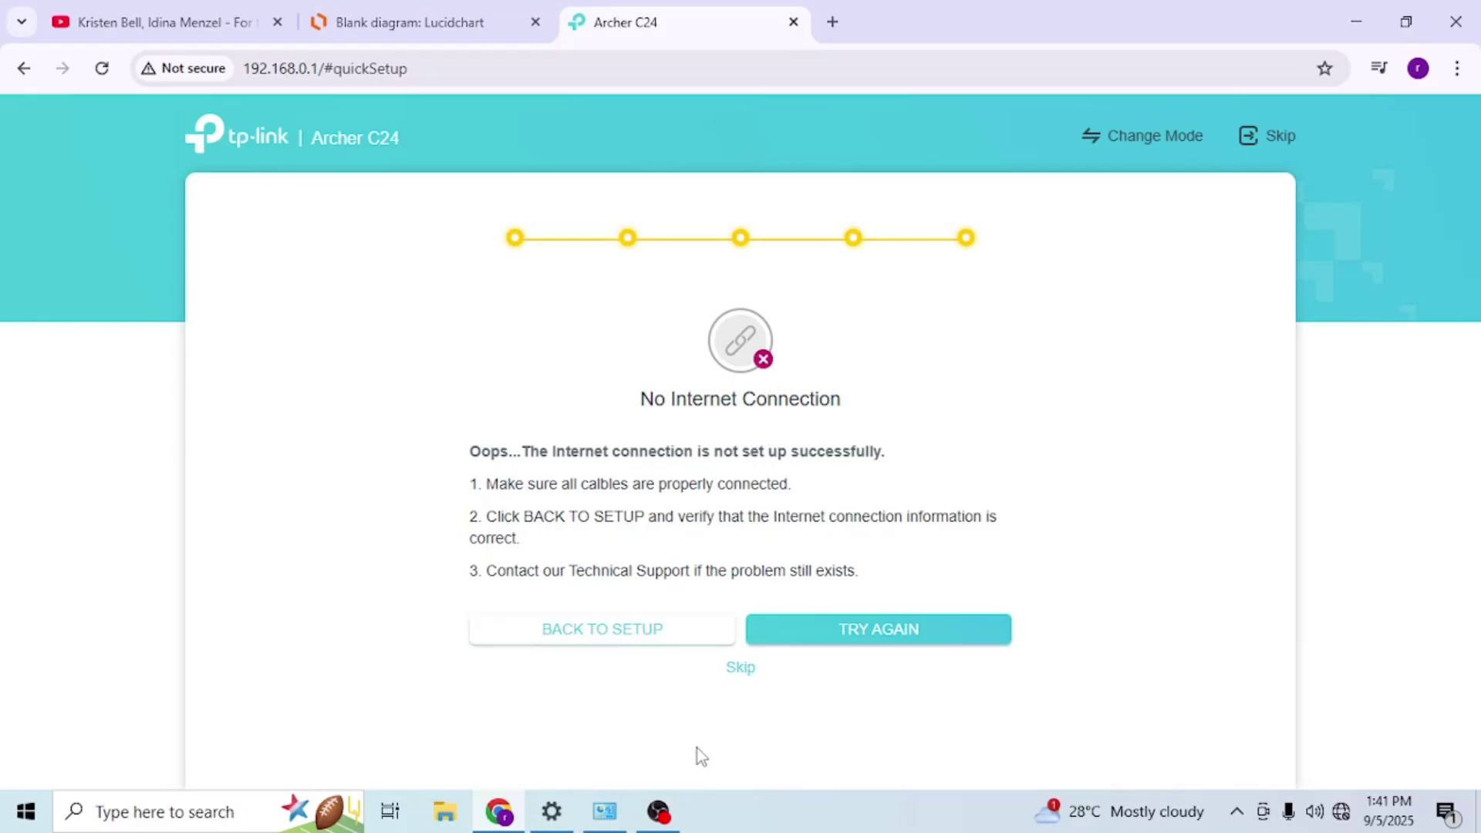
# - Skip remaining quick setup and pick Range Extender Mode under Advanced > Operation Mode
pyautogui.click(736, 669)
pyautogui.scroll(-1, 568, 397)
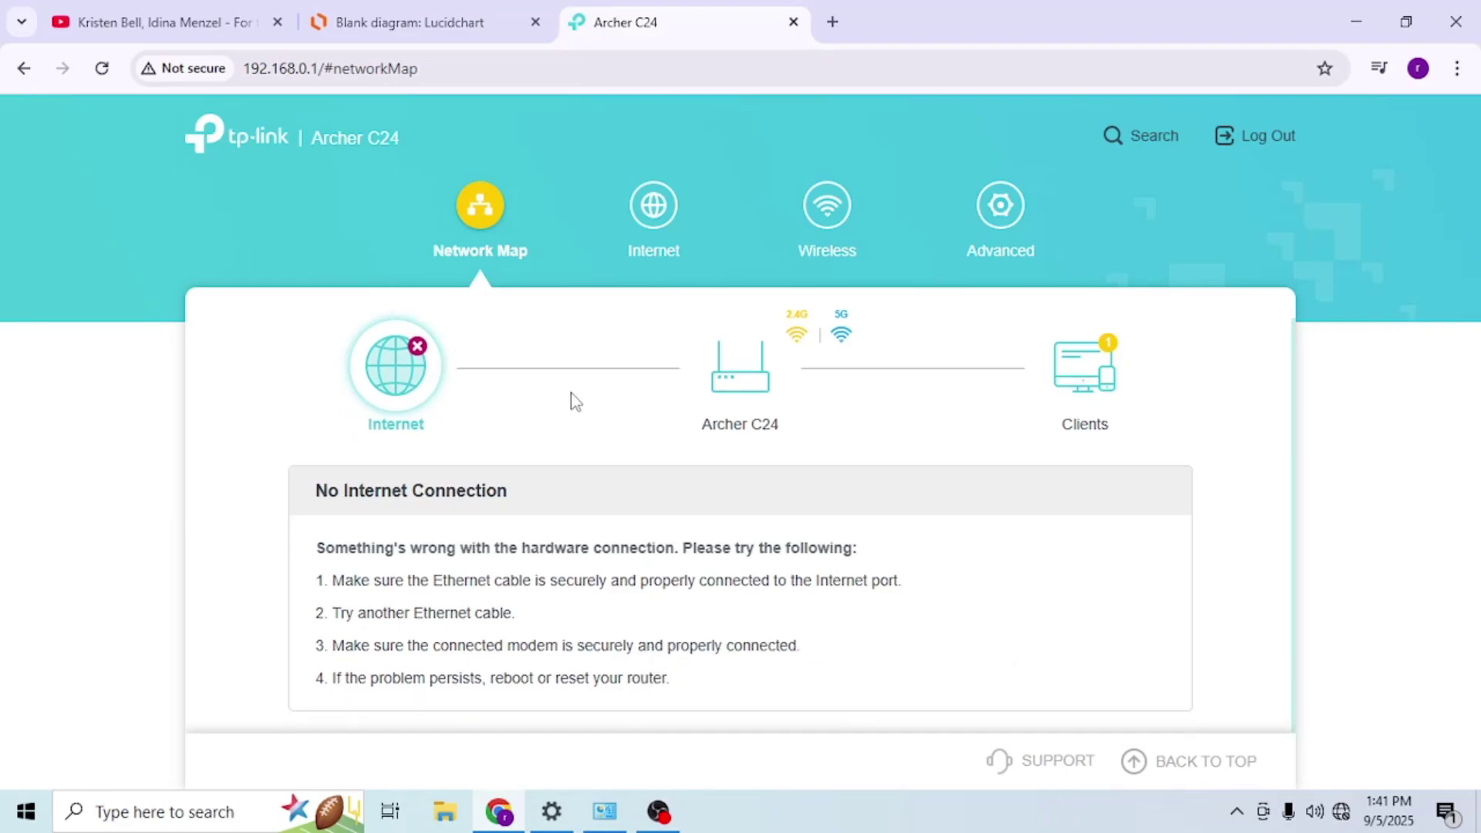
pyautogui.click(827, 206)
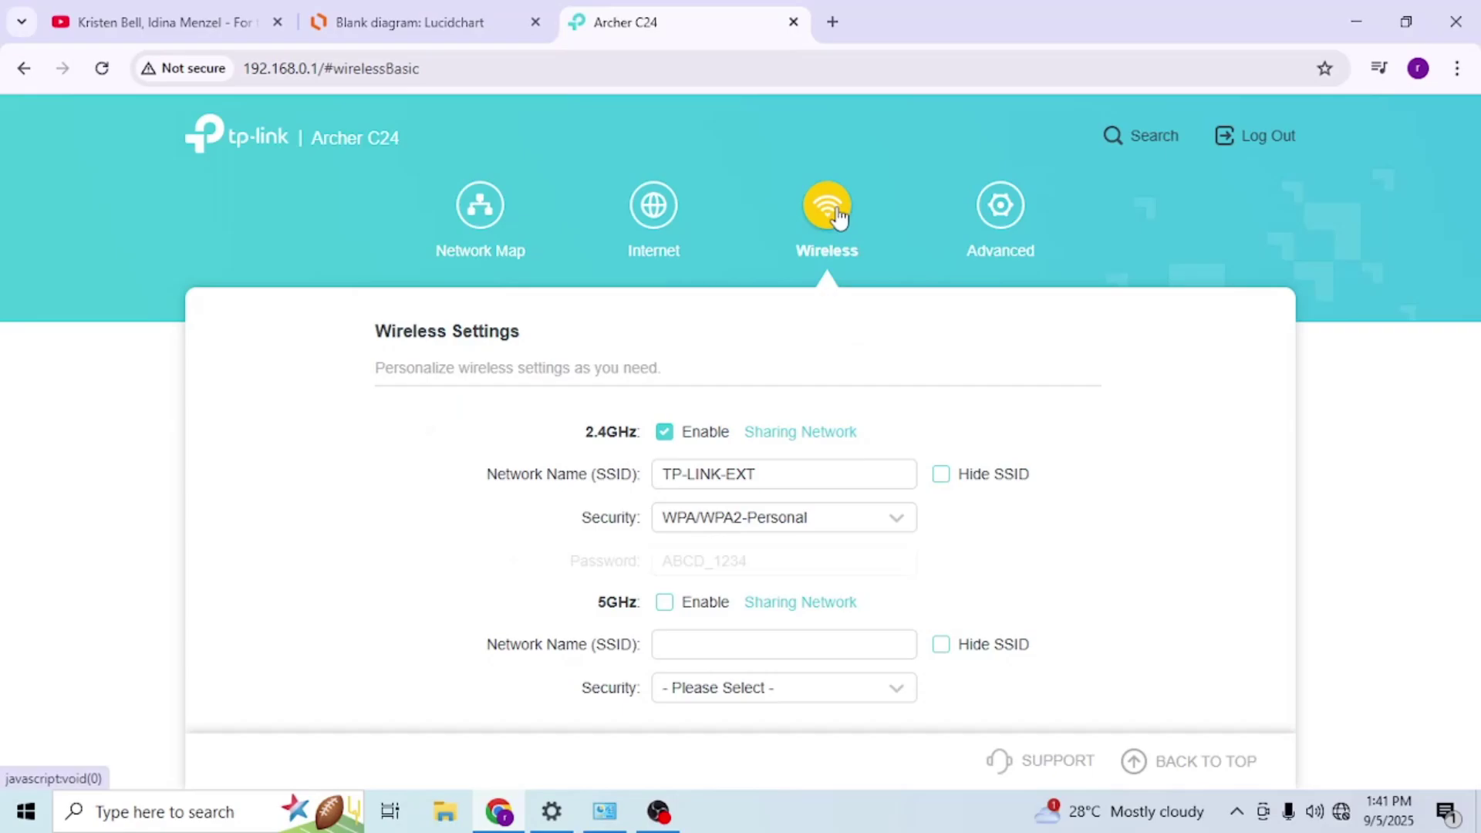
pyautogui.click(1002, 206)
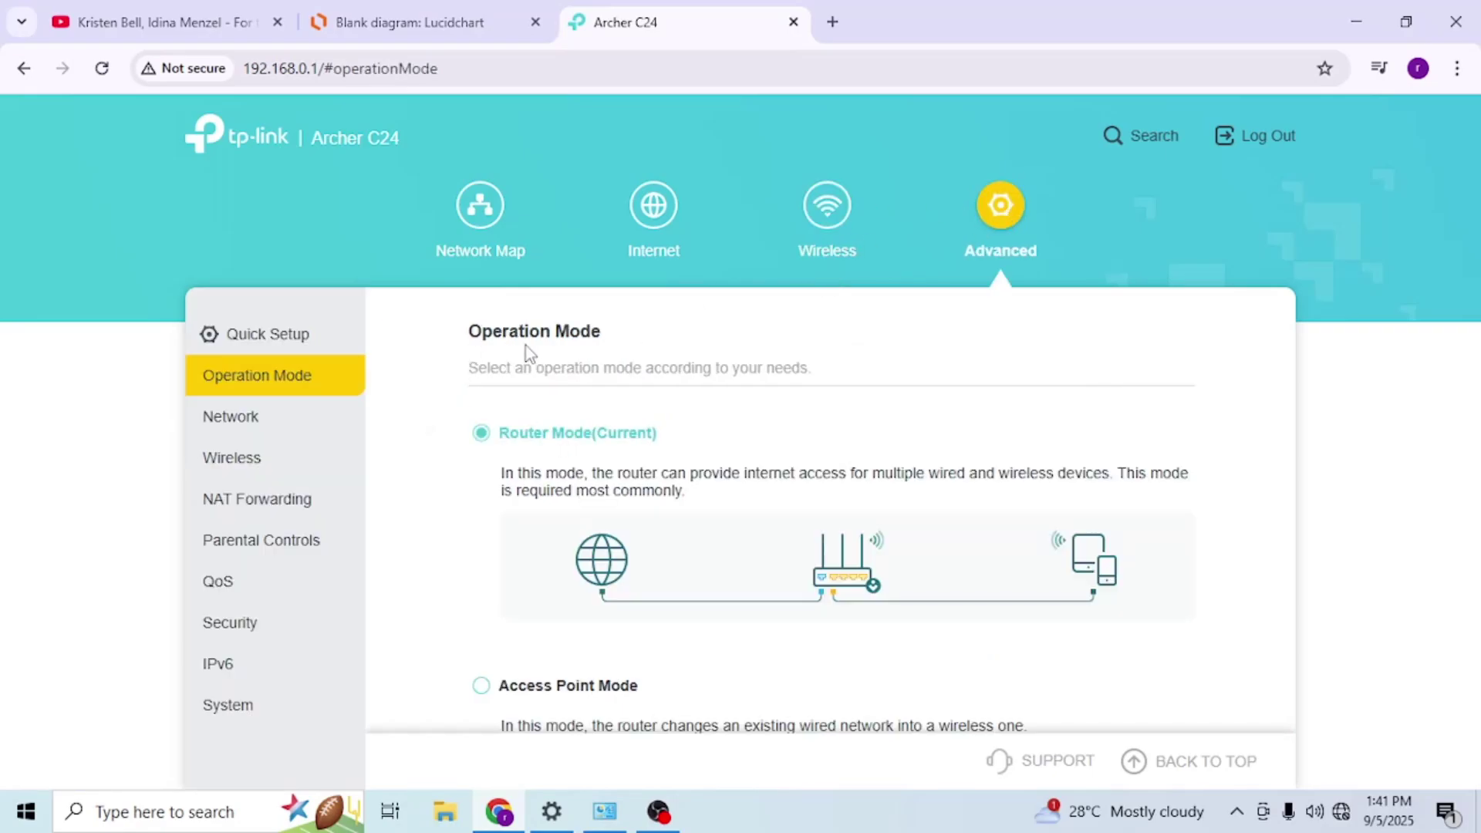
pyautogui.scroll(-5, 529, 374)
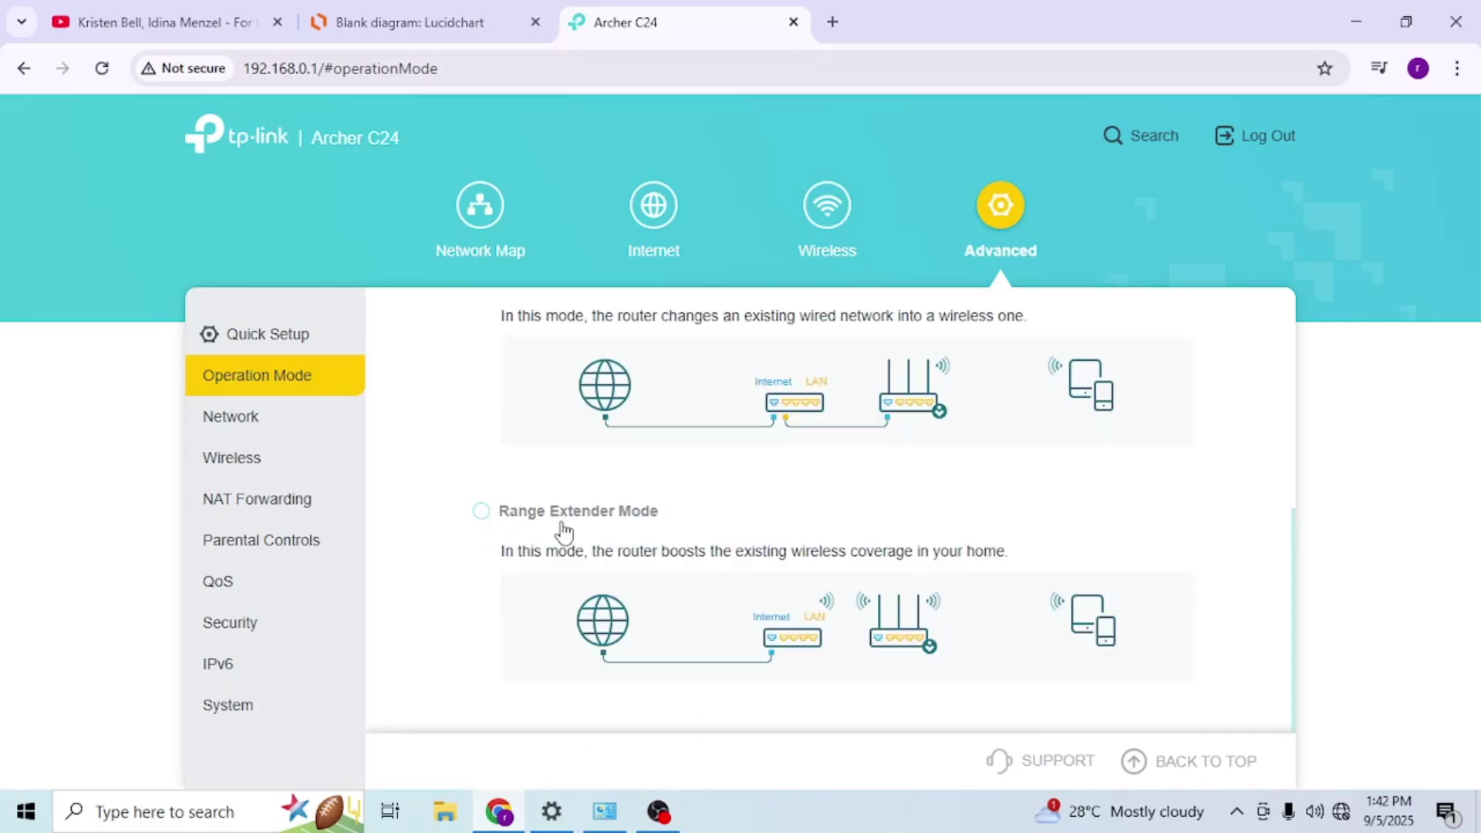
pyautogui.click(481, 511)
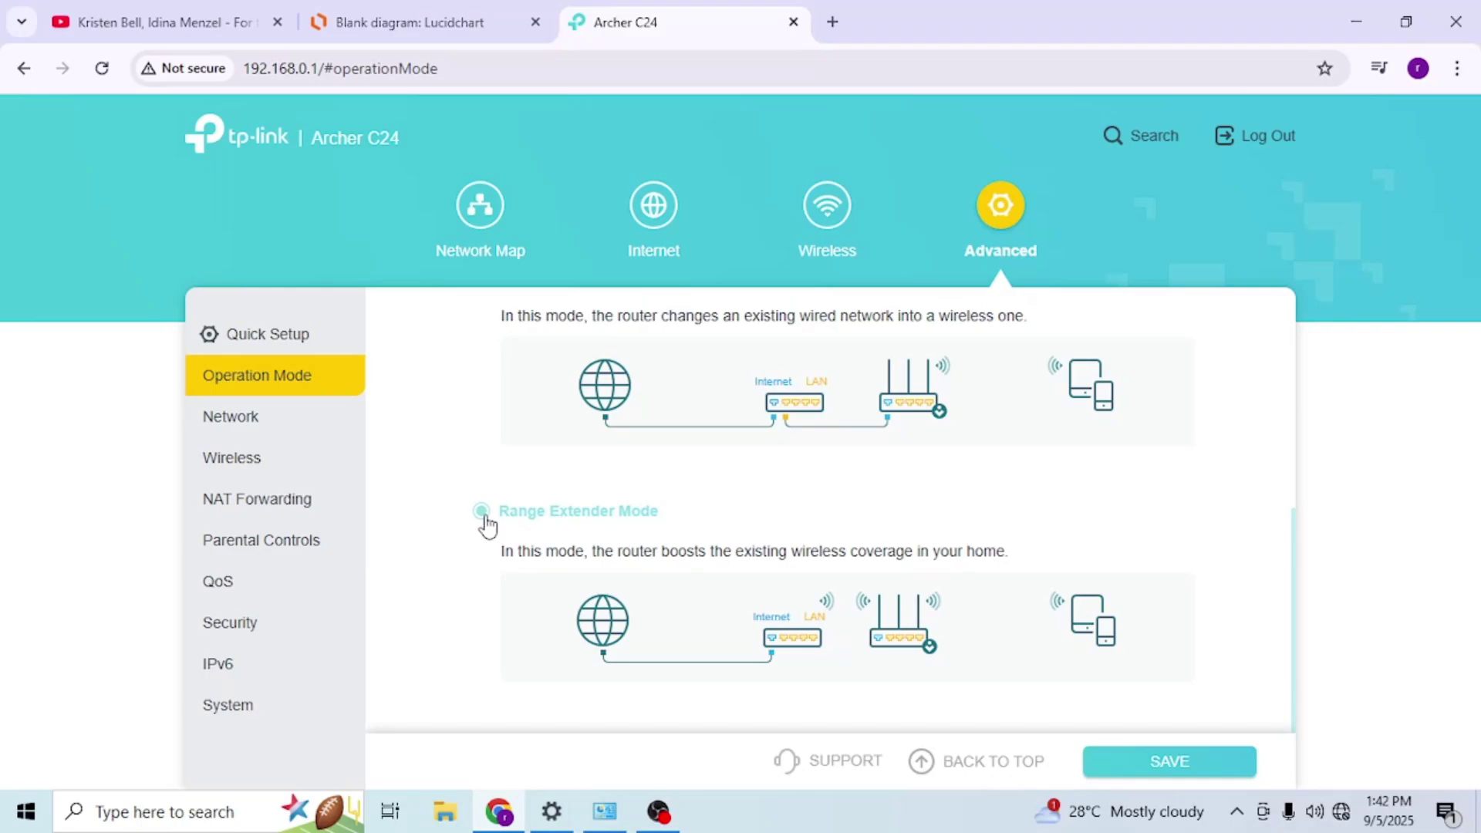
# - Save Range Extender Mode as the operation mode and approve the router reboot
pyautogui.click(481, 512)
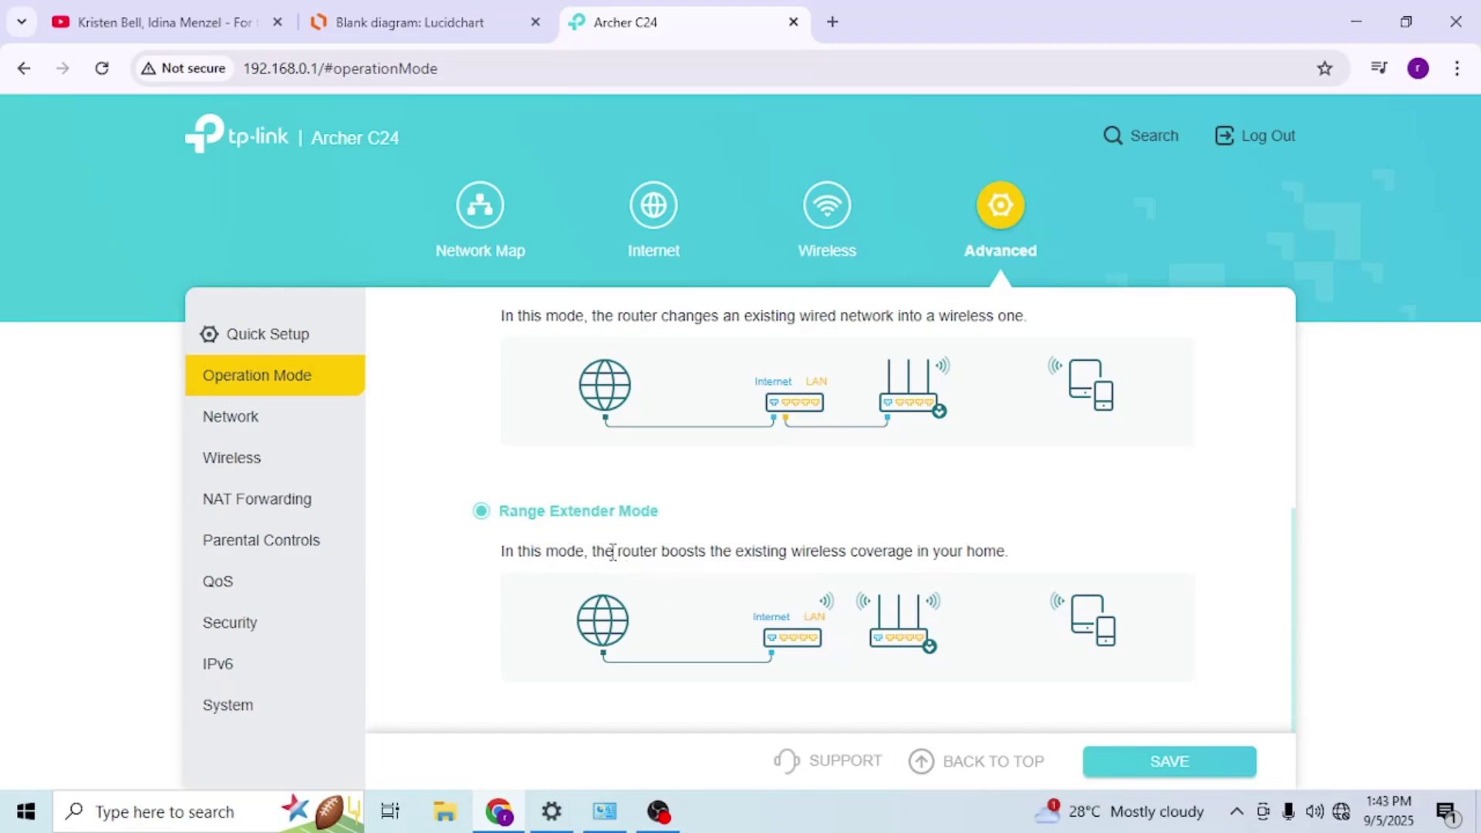
pyautogui.click(1186, 768)
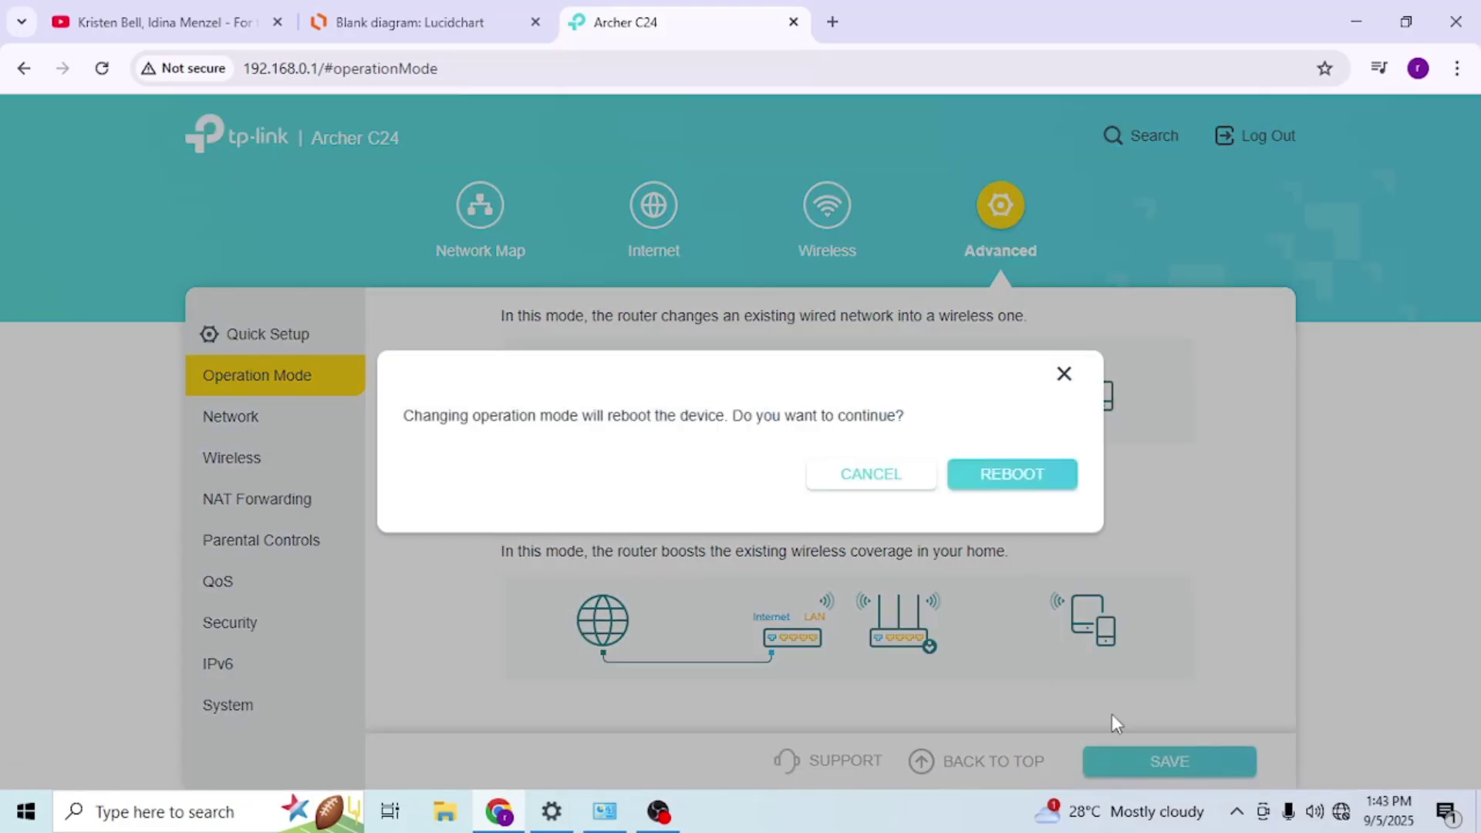
pyautogui.click(1013, 478)
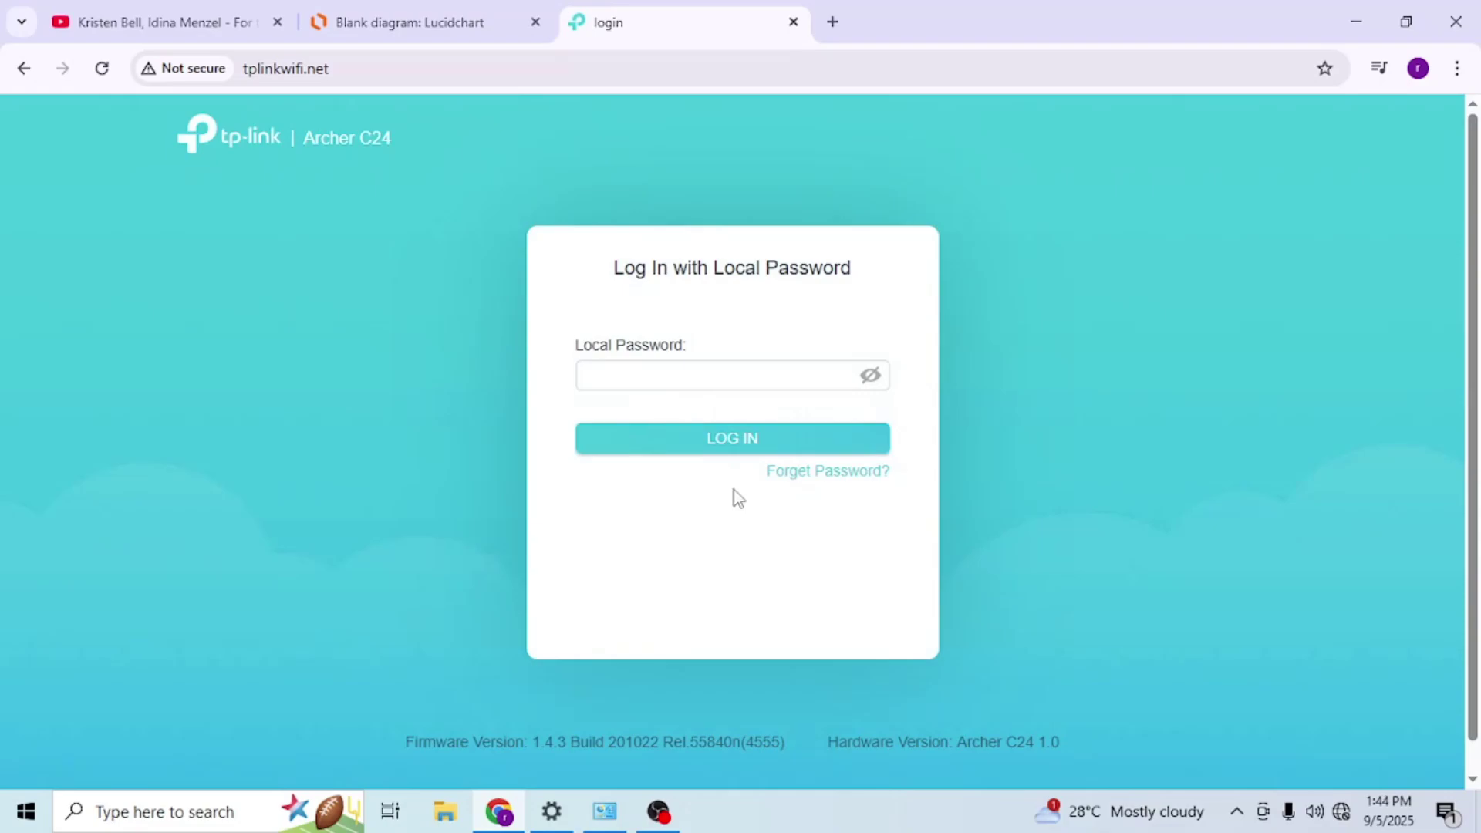
# - Log back in to tplinkwifi.net with the router's local password
pyautogui.click(1341, 812)
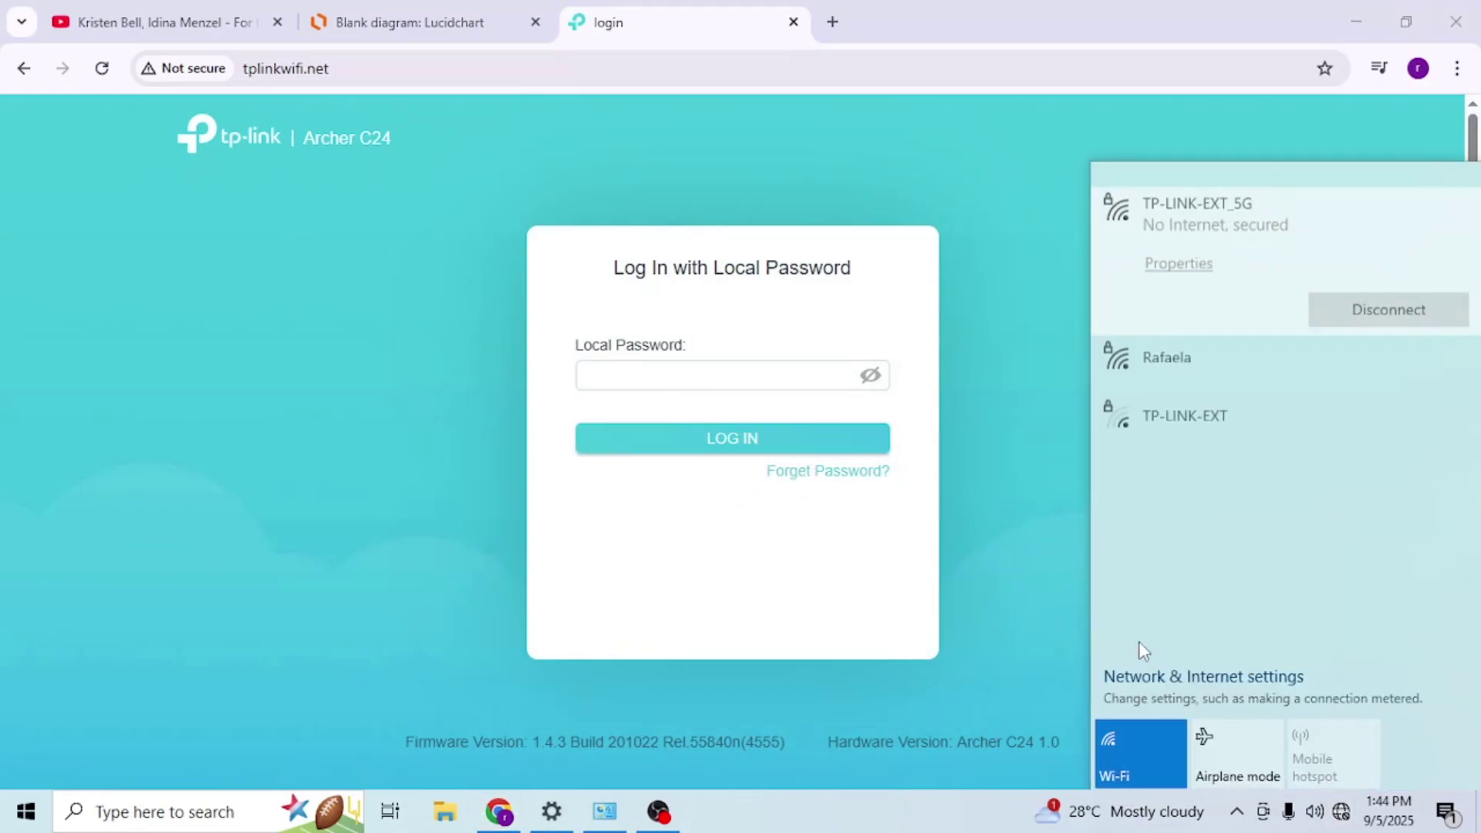
pyautogui.click(689, 370)
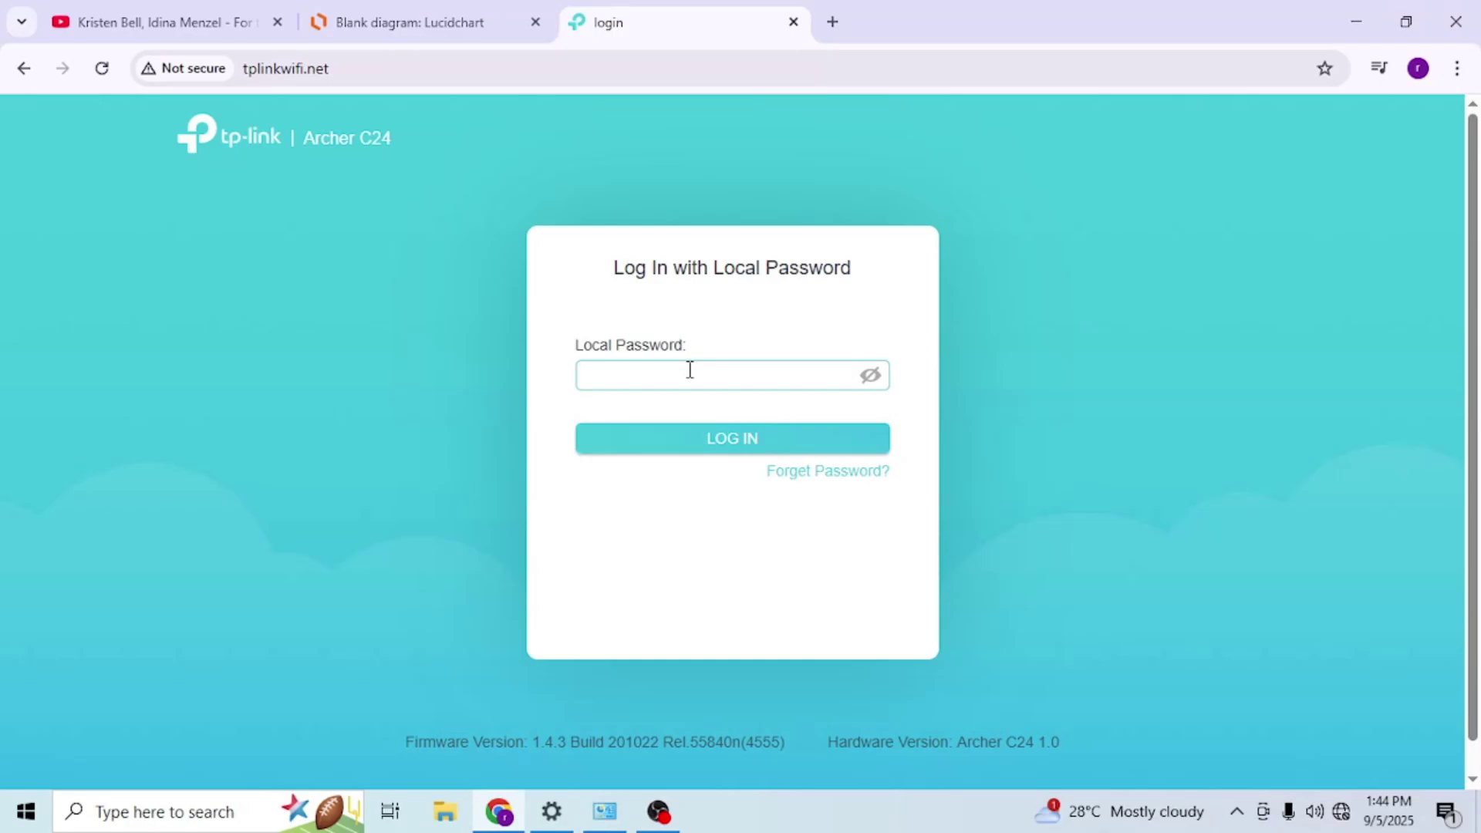
pyautogui.write('*********')
pyautogui.press('Return')
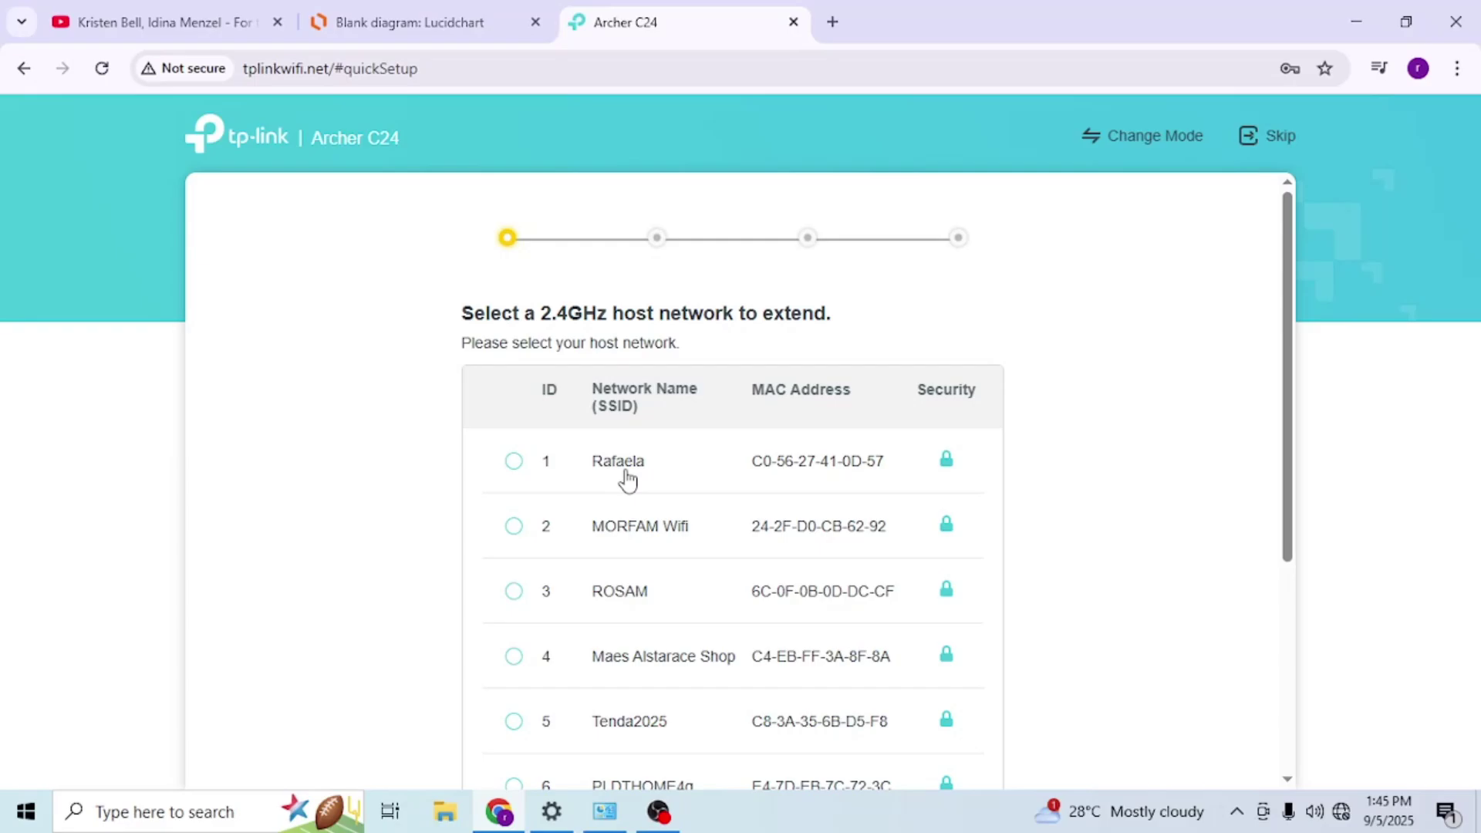
# - Choose the first scanned 2.4GHz network as the host and paste its password
pyautogui.click(628, 480)
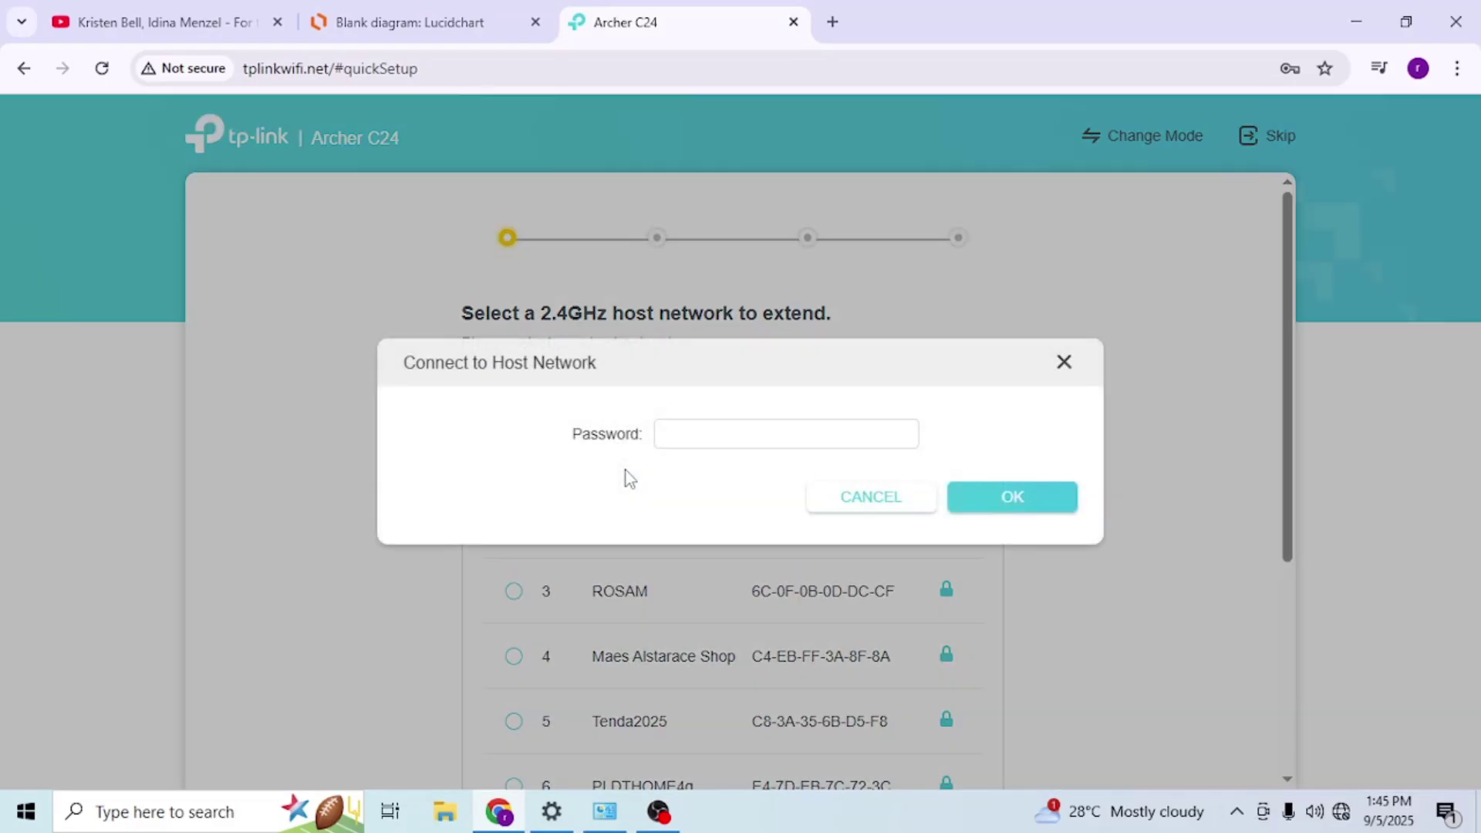
pyautogui.click(716, 449)
pyautogui.hotkey('ctrl', 'v')
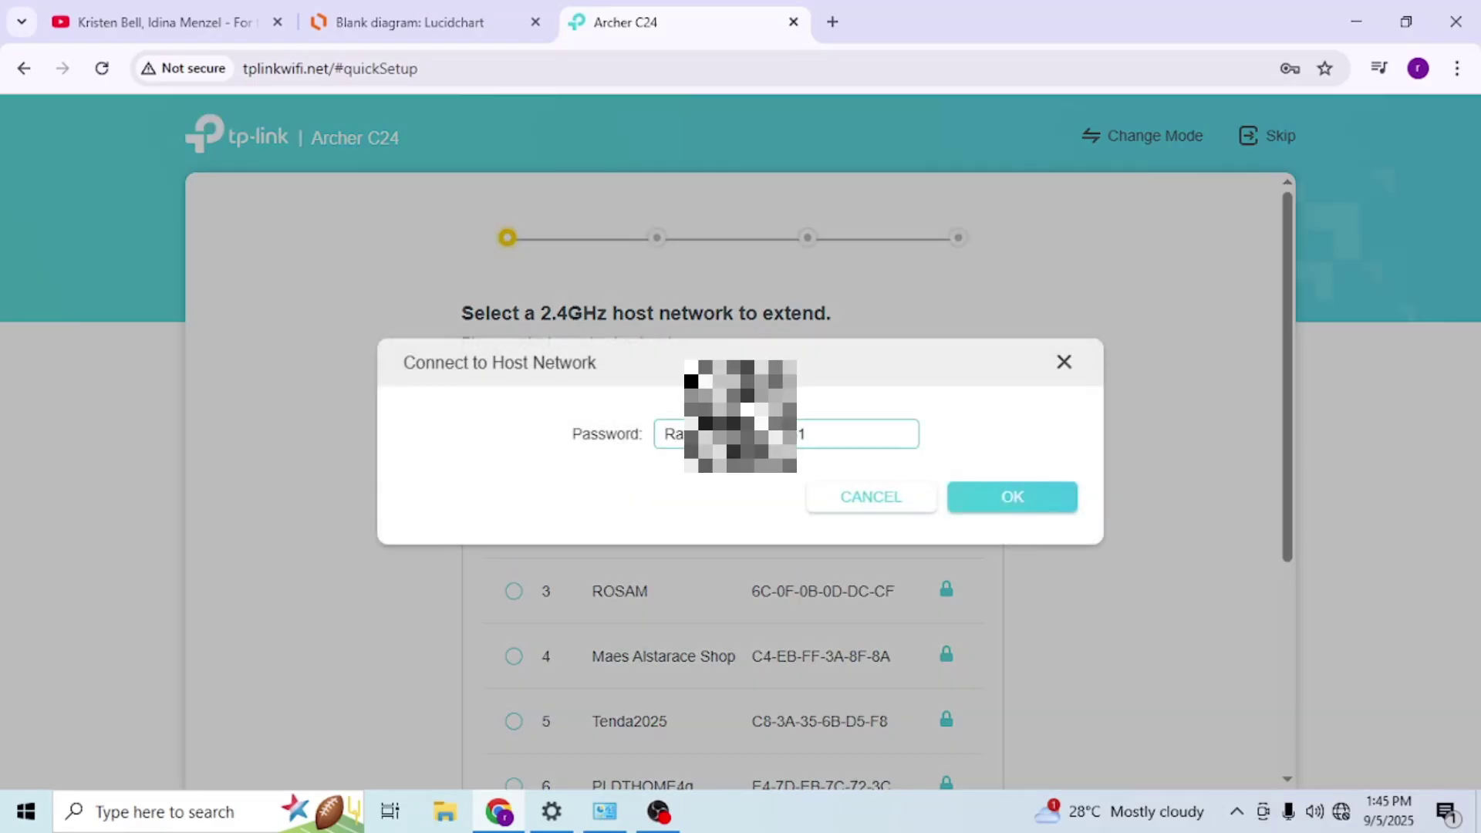
pyautogui.click(1019, 502)
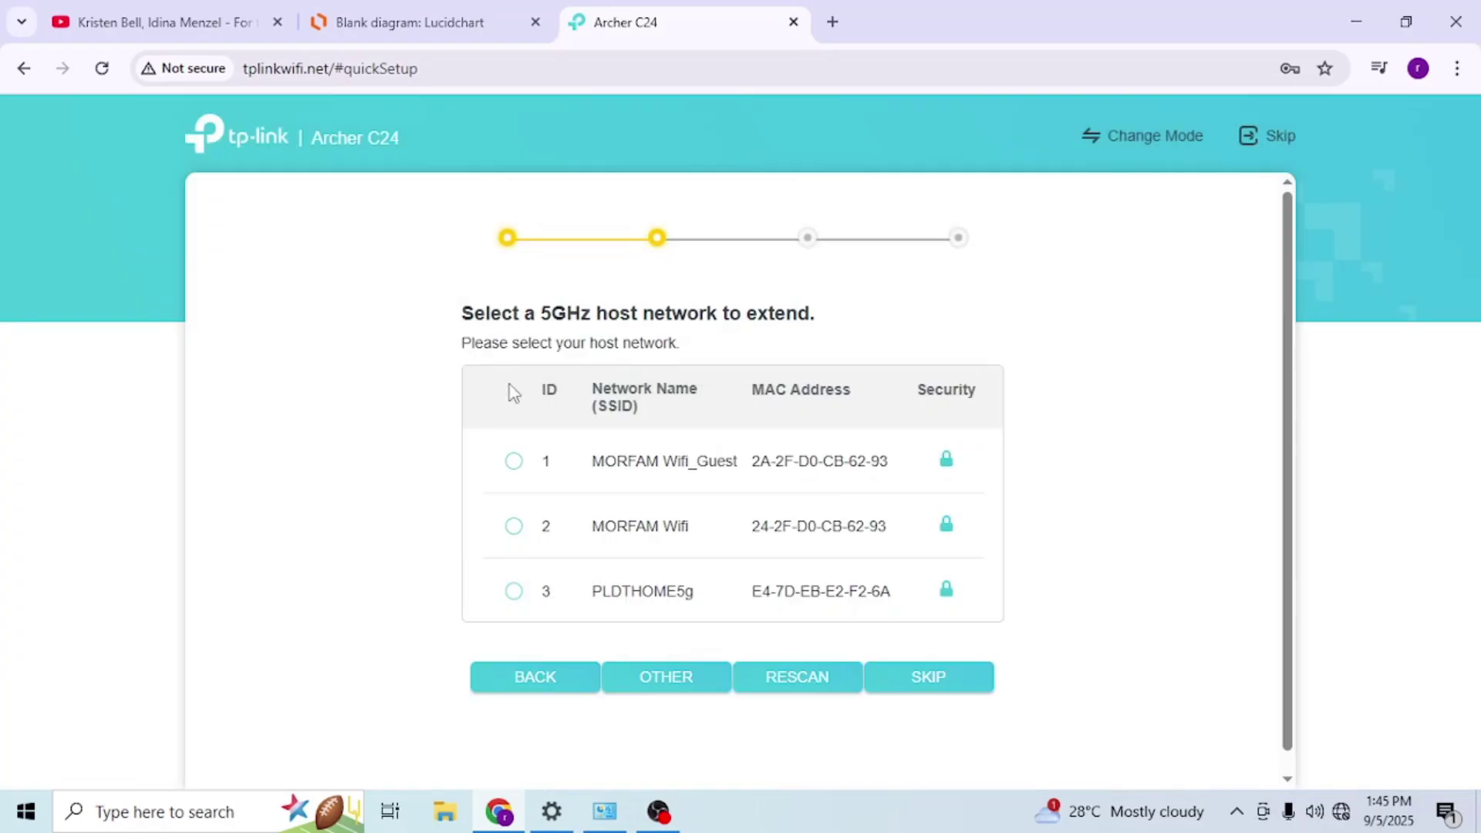
# - Skip the 5GHz host and copy the host SSID for both bands, Rafaela and Rafaela_5G
pyautogui.click(925, 694)
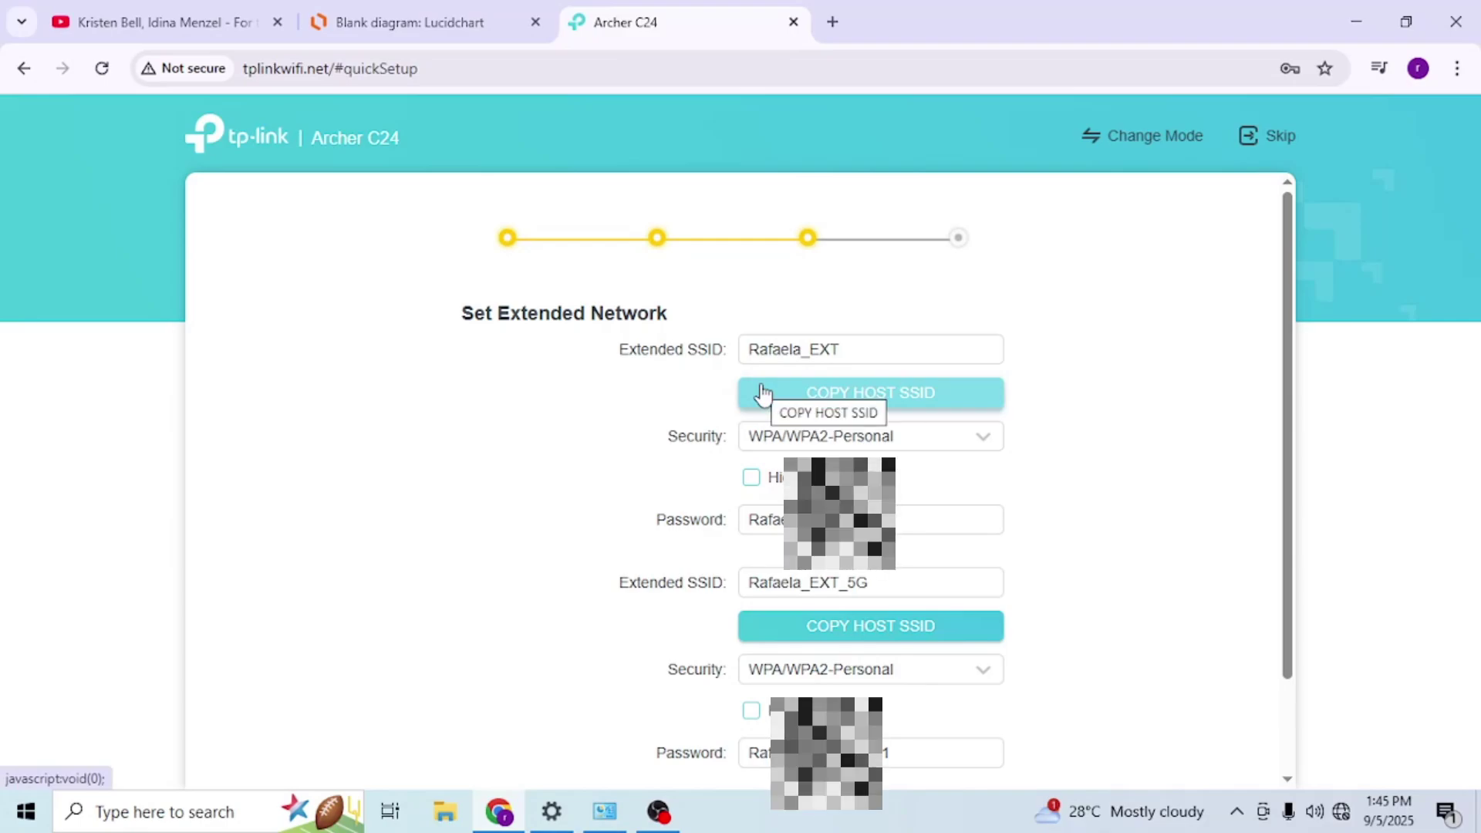
pyautogui.click(832, 400)
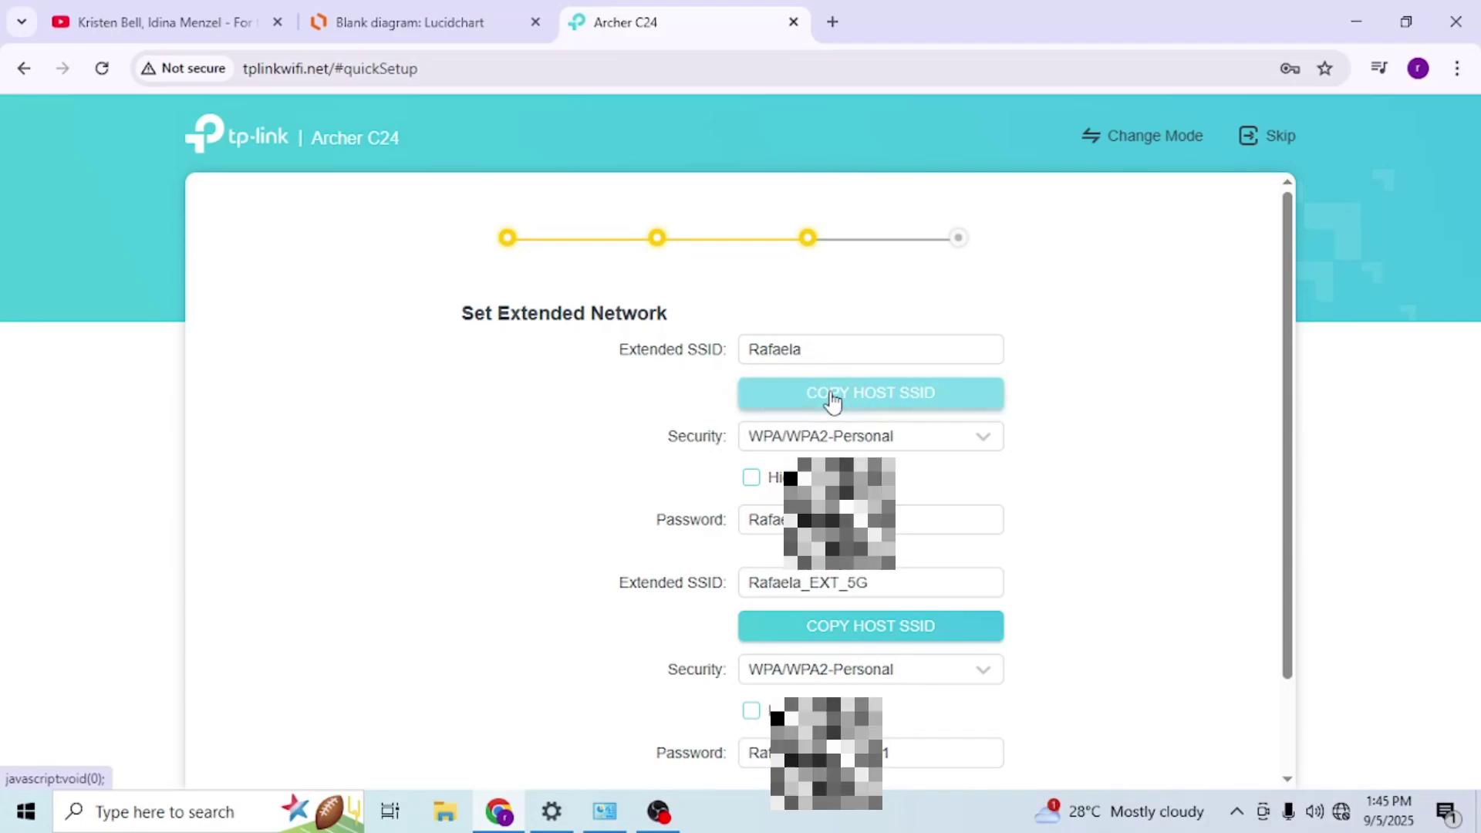
pyautogui.scroll(-1, 578, 535)
pyautogui.scroll(-1, 578, 535)
pyautogui.click(760, 516)
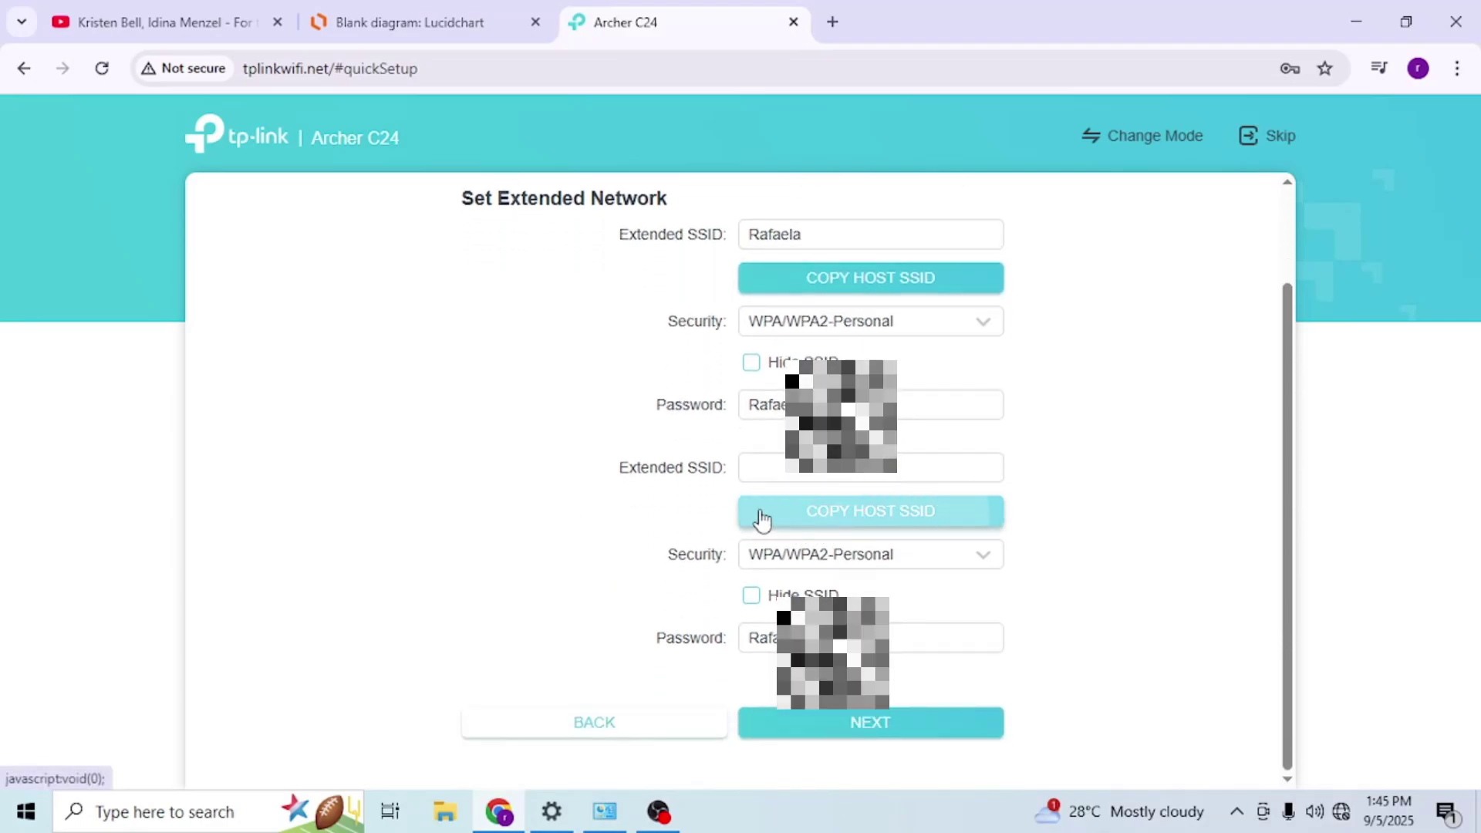
pyautogui.click(853, 729)
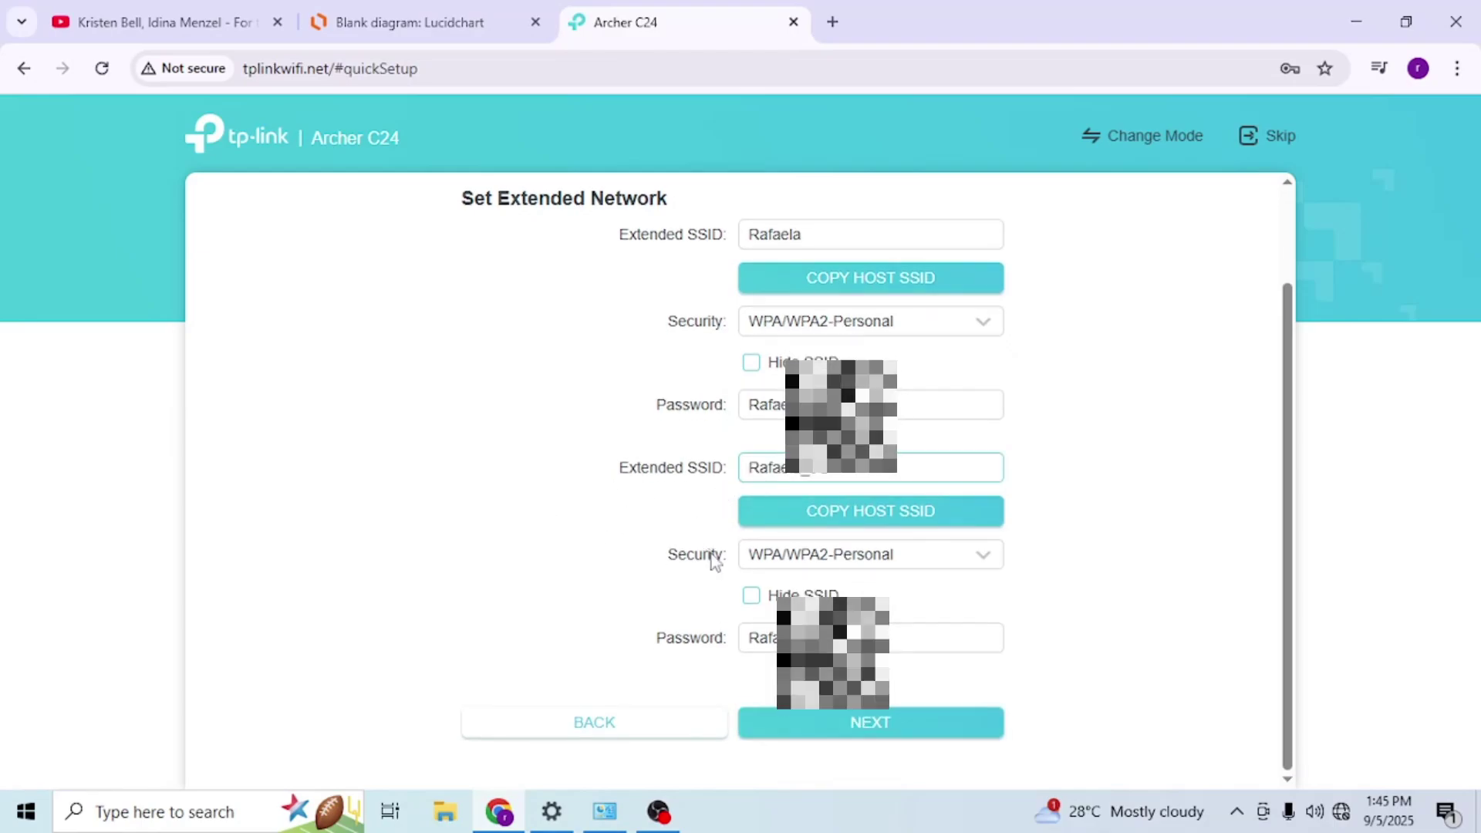
pyautogui.click(794, 723)
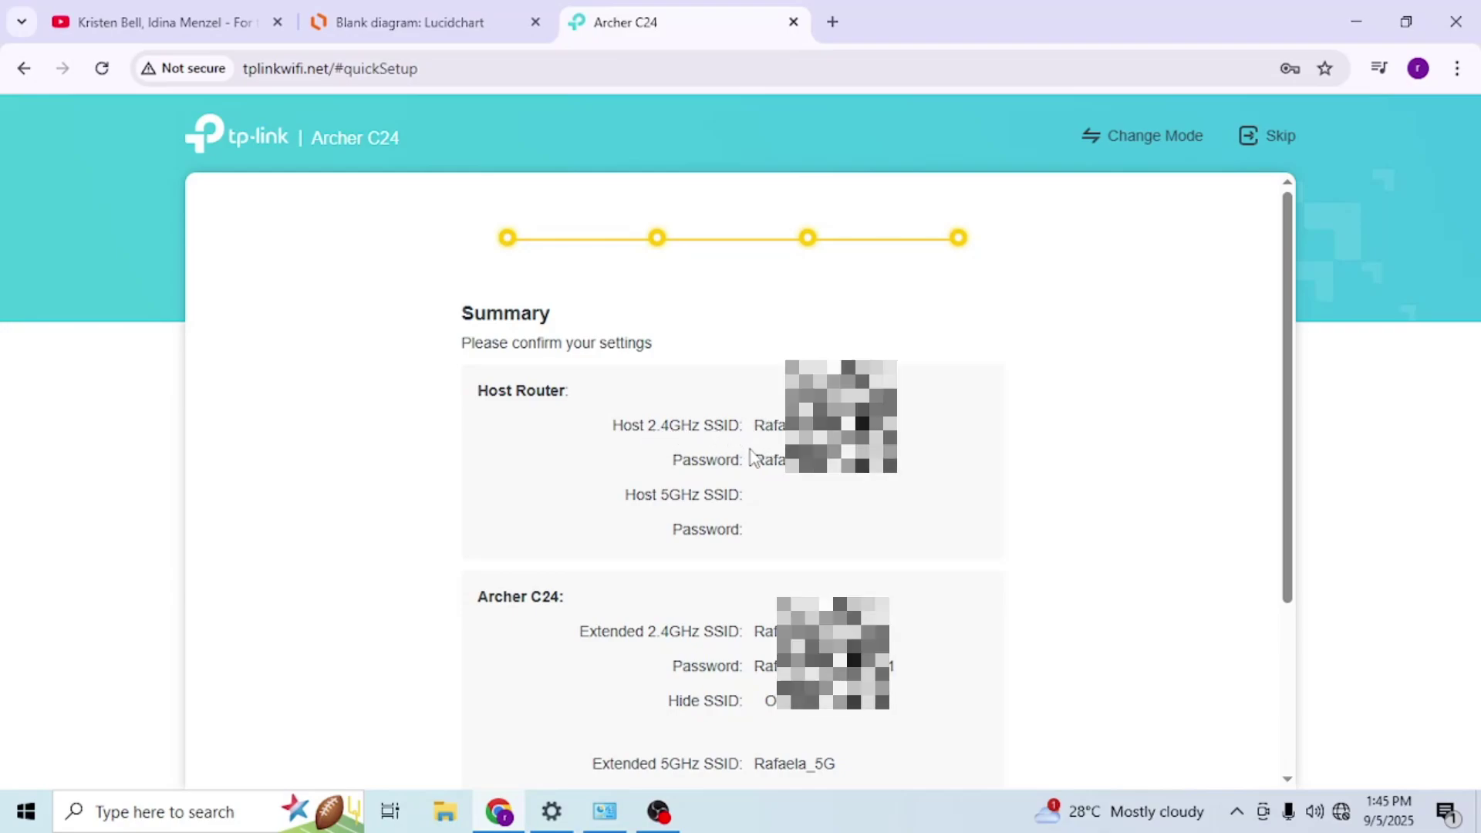
# - Review the Summary's host password and extended 2.4GHz SSID Rafaela and its password
pyautogui.doubleClick(895, 462)
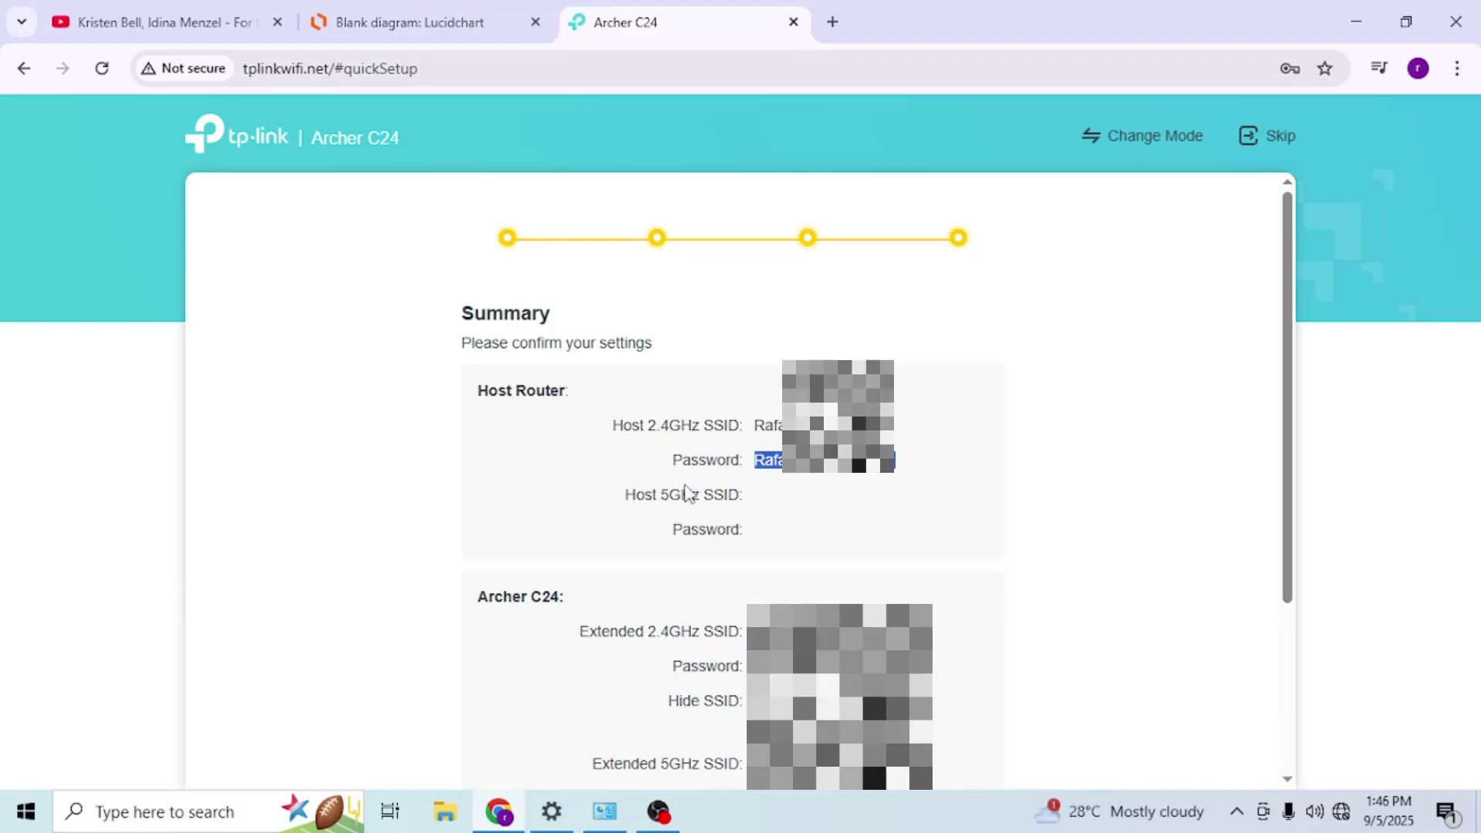
pyautogui.scroll(-1, 623, 500)
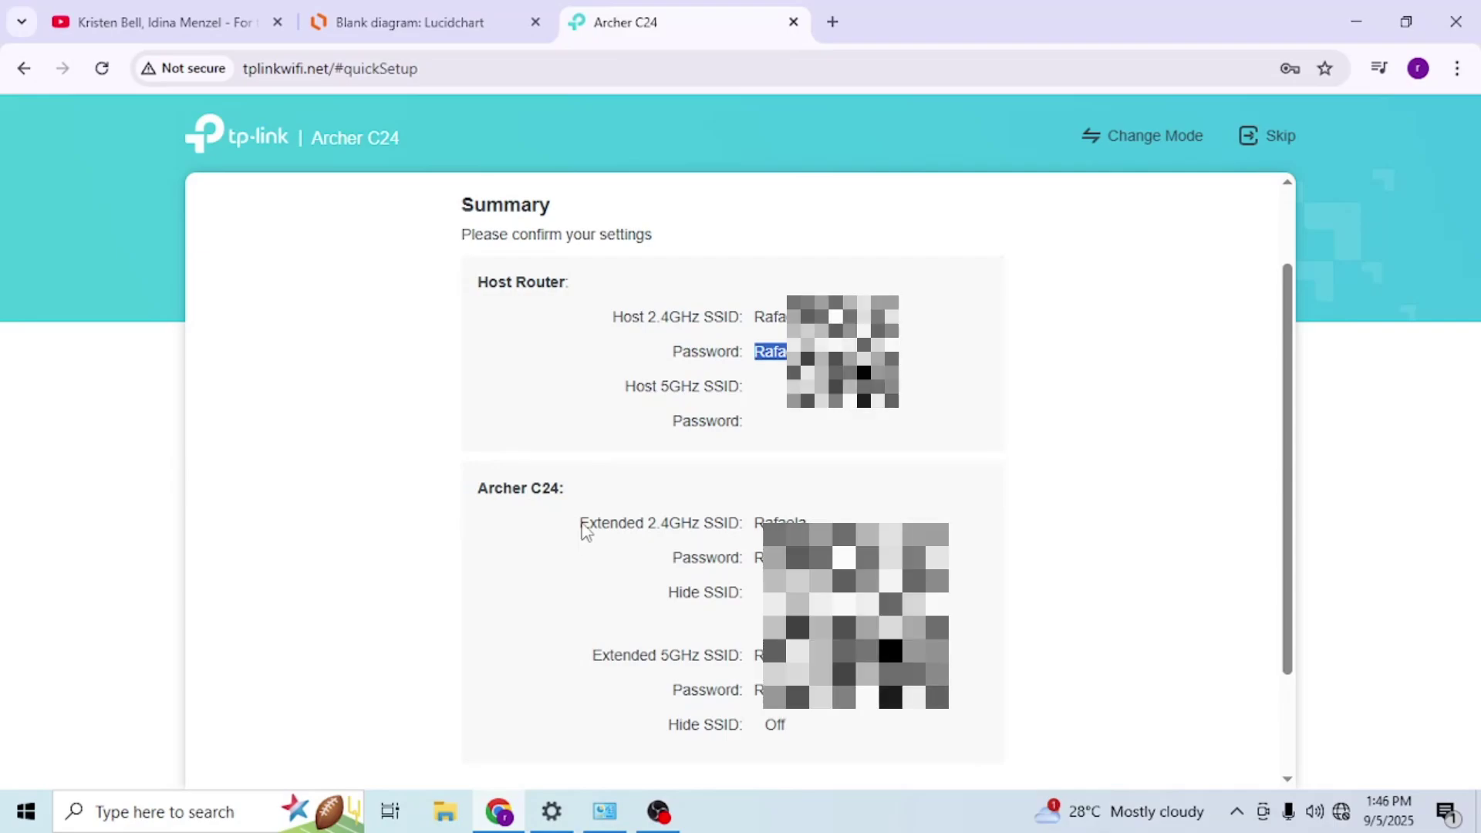
pyautogui.doubleClick(614, 528)
pyautogui.moveTo(657, 532); pyautogui.dragTo(752, 531)
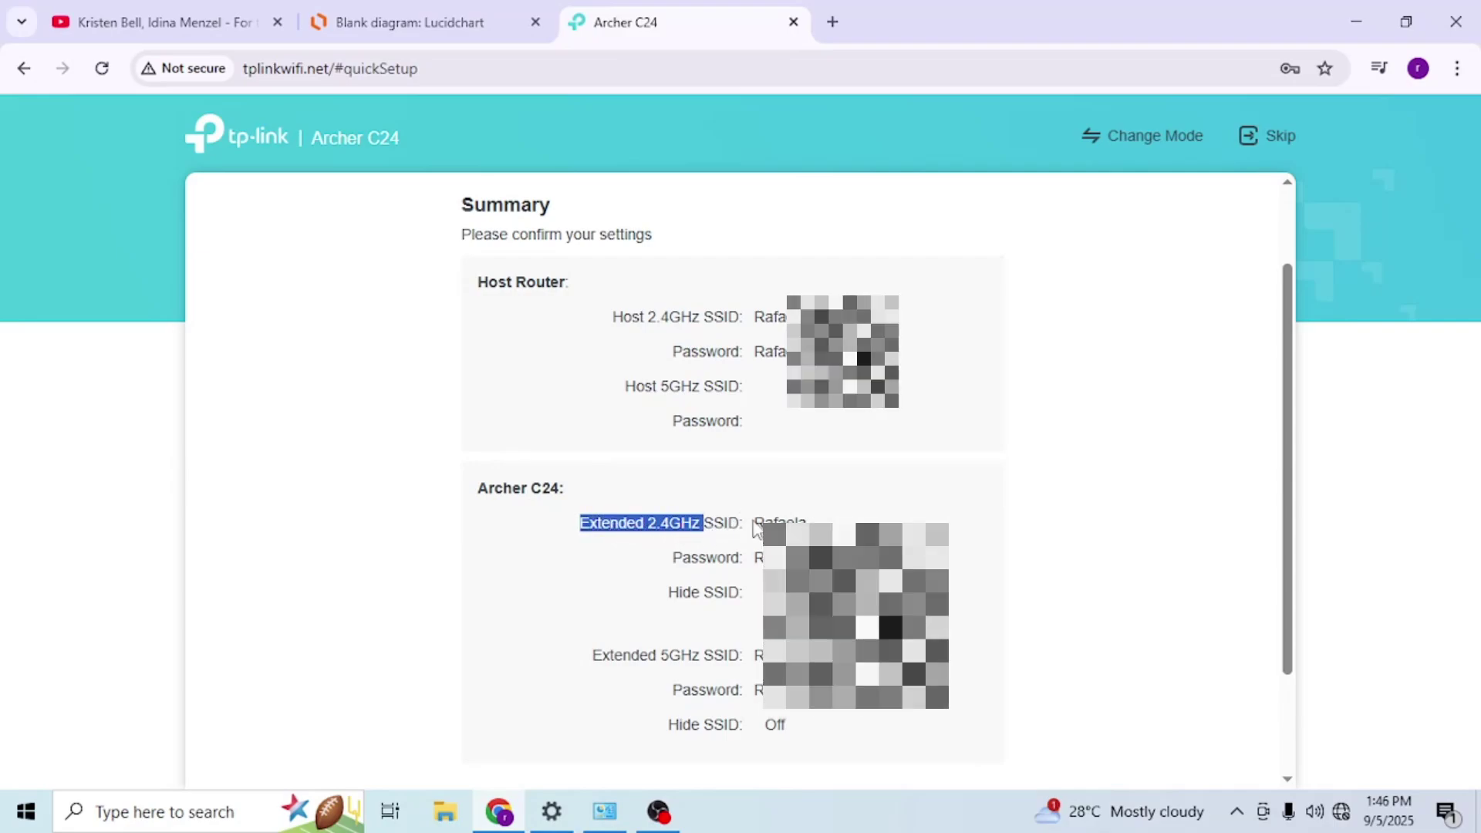
pyautogui.doubleClick(758, 525)
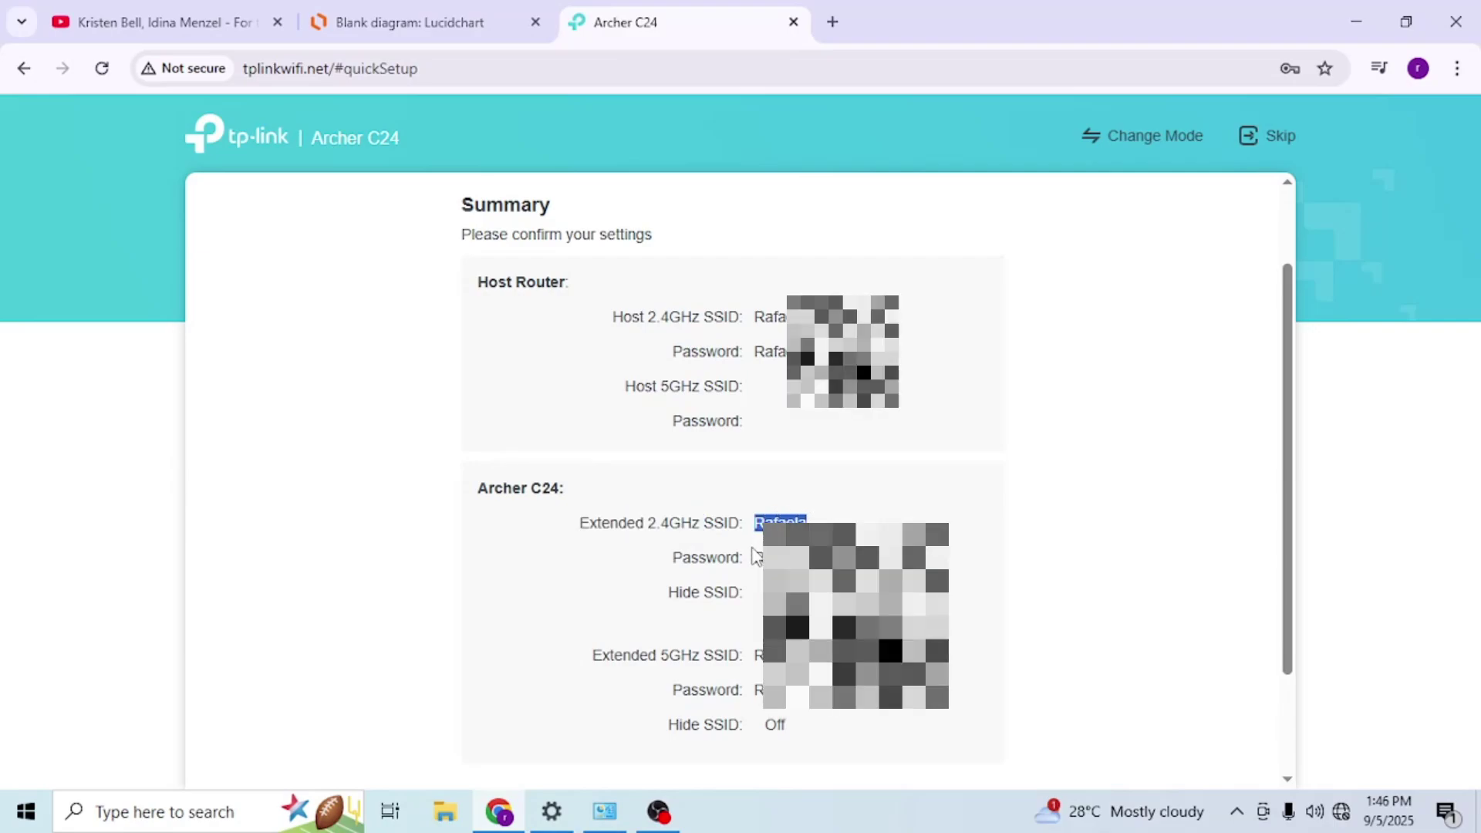
pyautogui.doubleClick(765, 557)
# - Tick 'I have connected to the extended network' and finish the extender quick setup
pyautogui.scroll(-2, 887, 676)
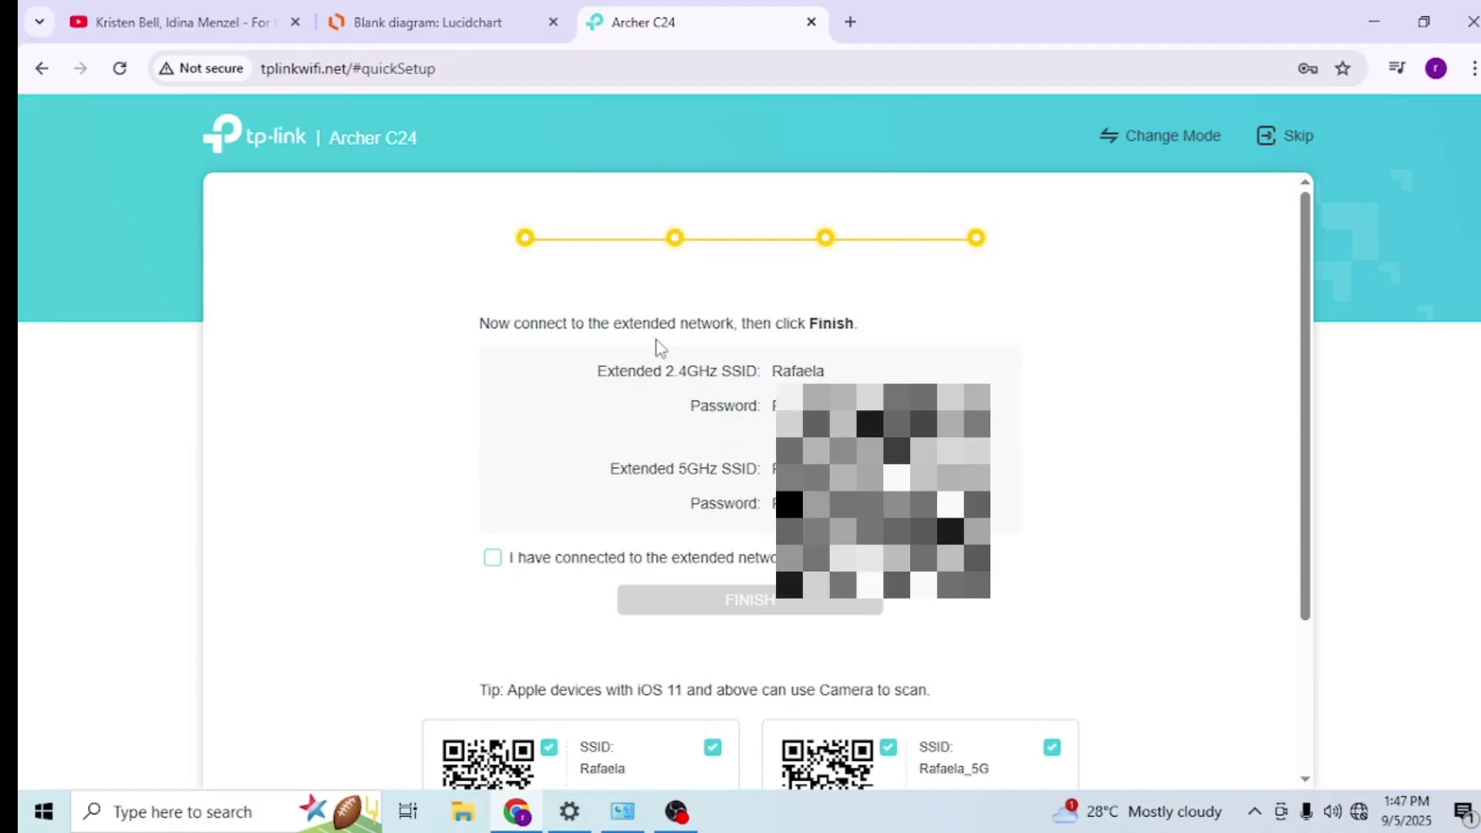
pyautogui.click(526, 571)
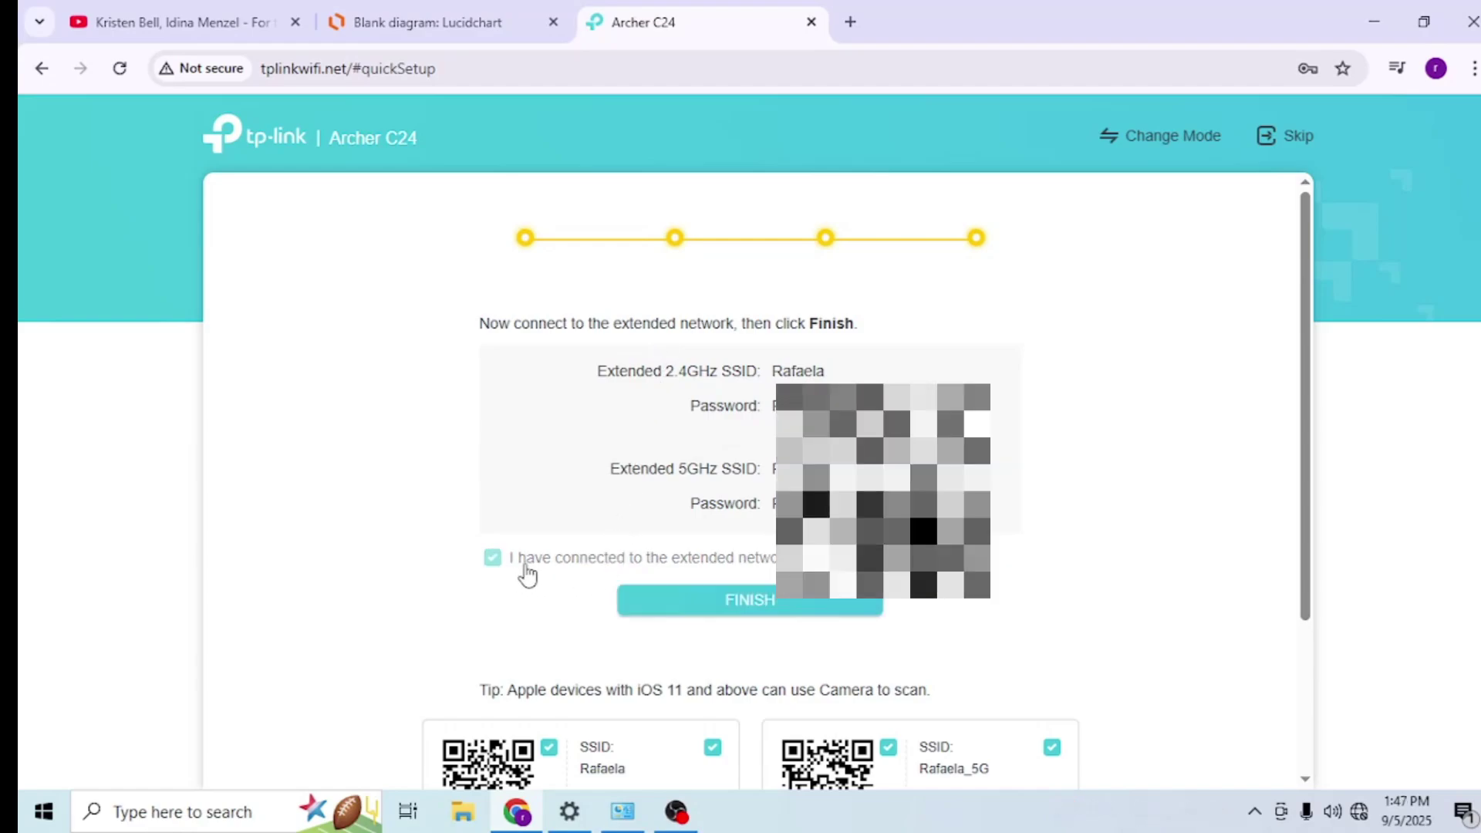
pyautogui.click(672, 615)
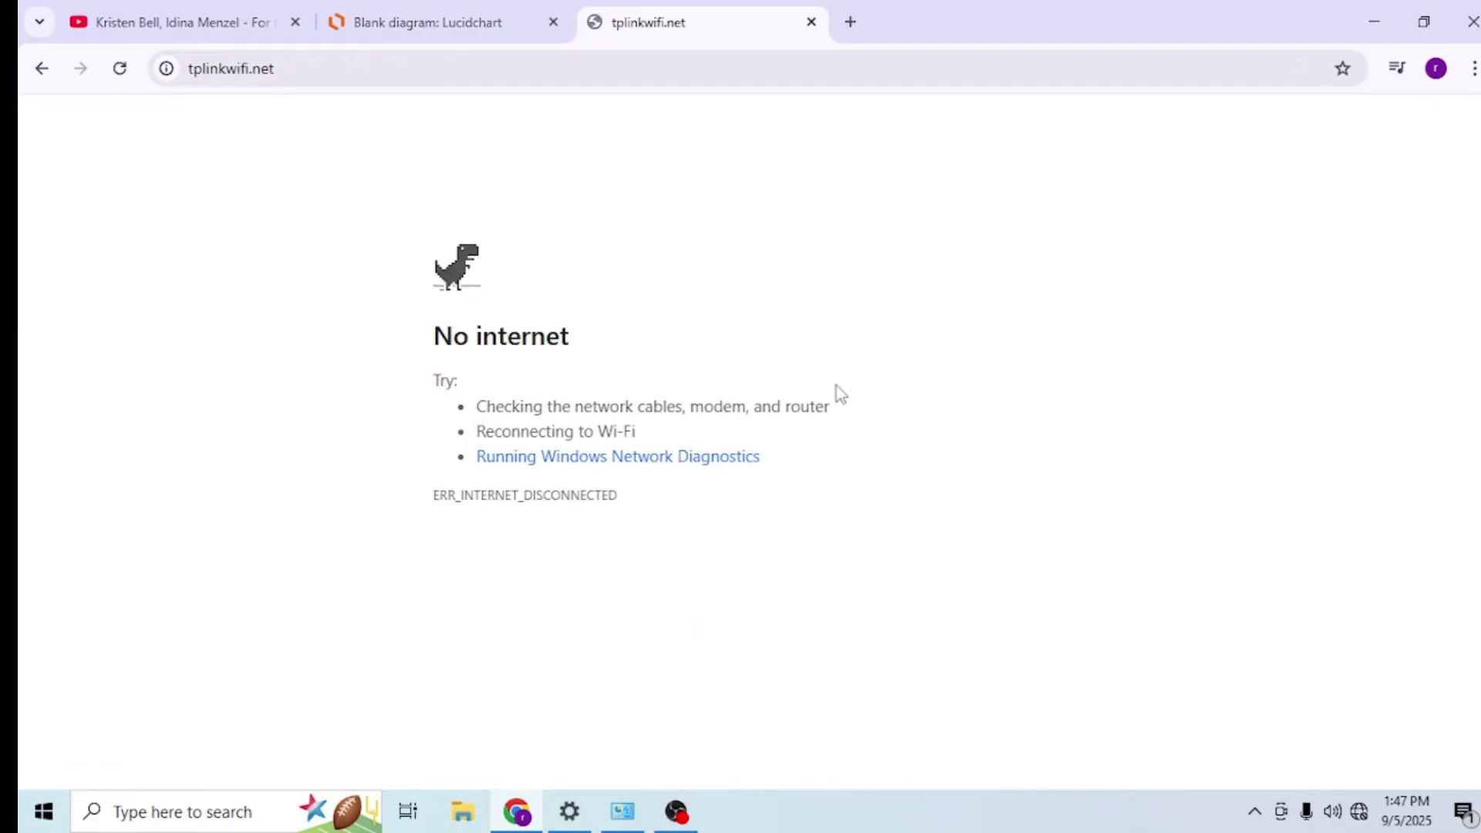
# - Join the extended Rafaela Wi-Fi network from the taskbar and verify the connection
pyautogui.click(1359, 811)
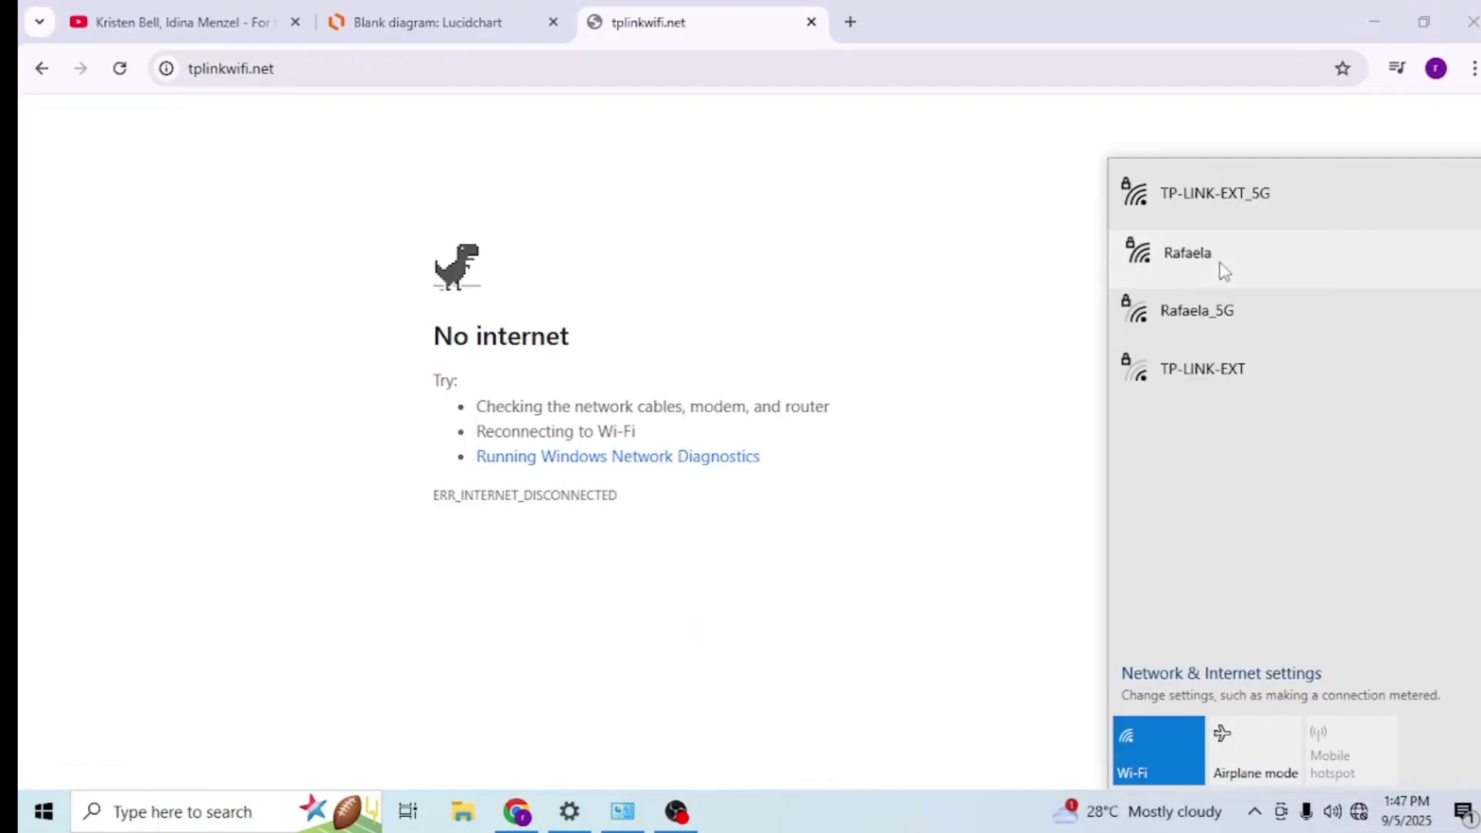
pyautogui.click(1221, 268)
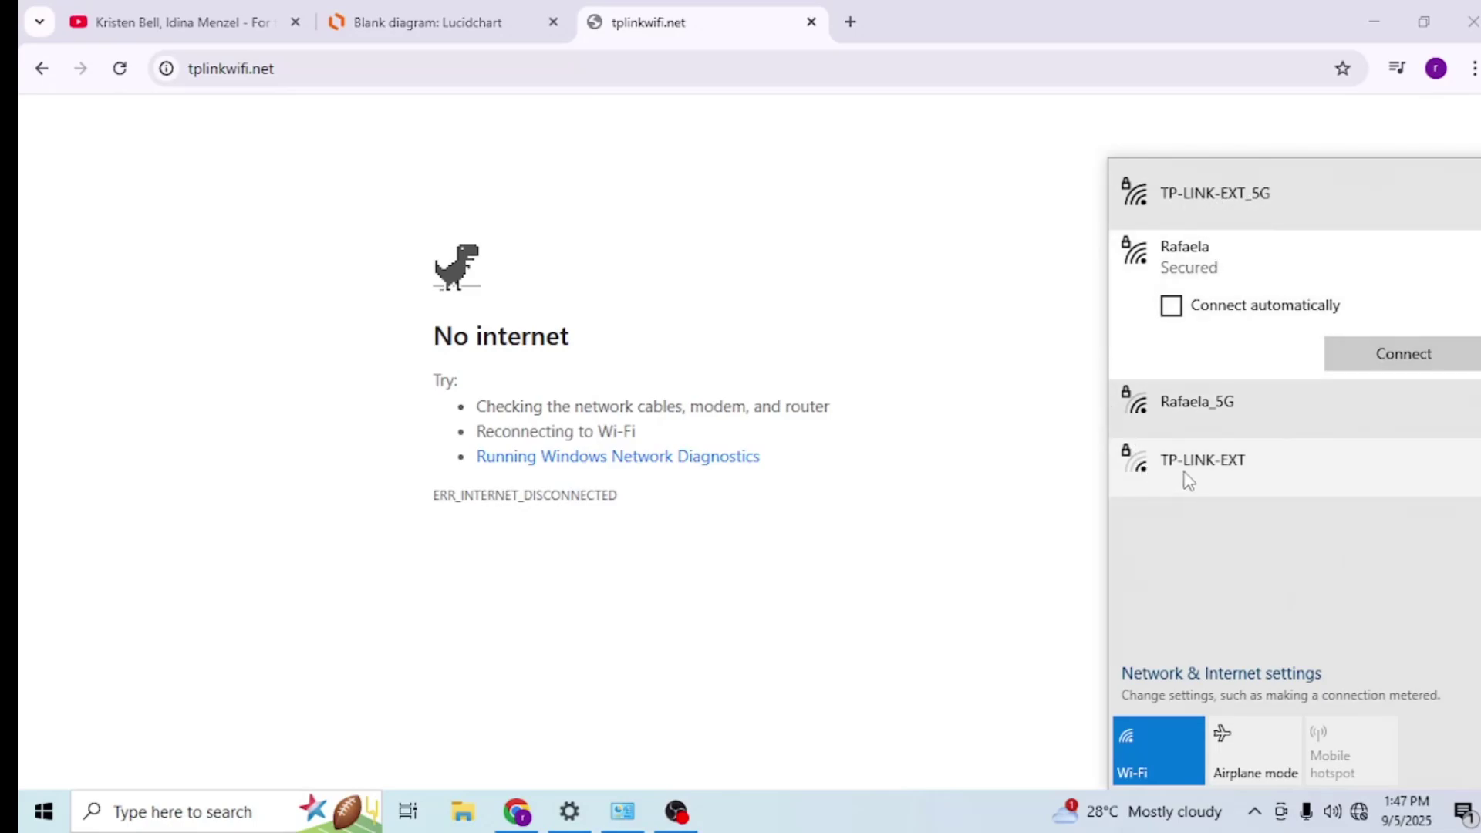
pyautogui.click(1331, 348)
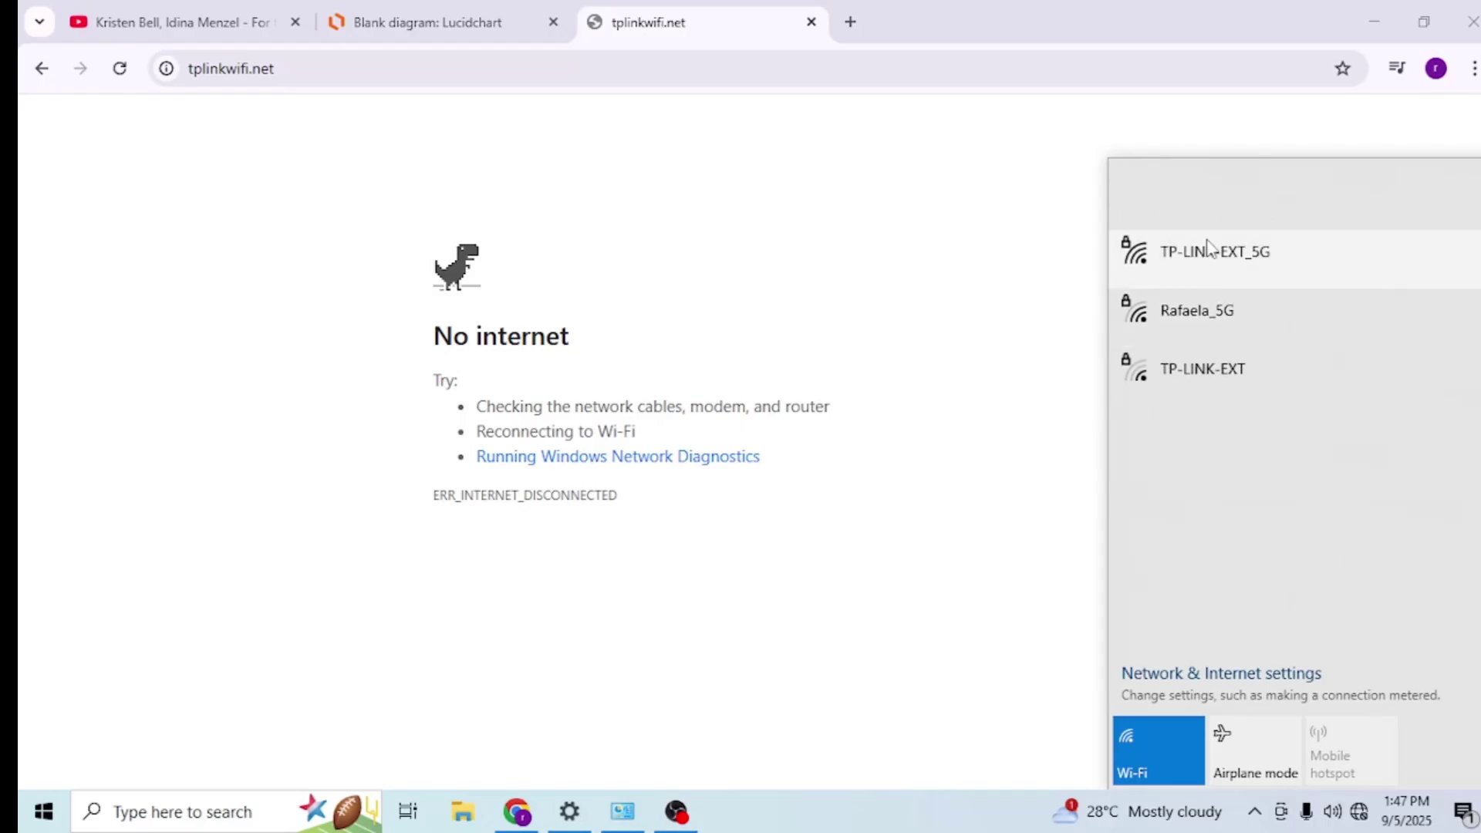
pyautogui.click(282, 346)
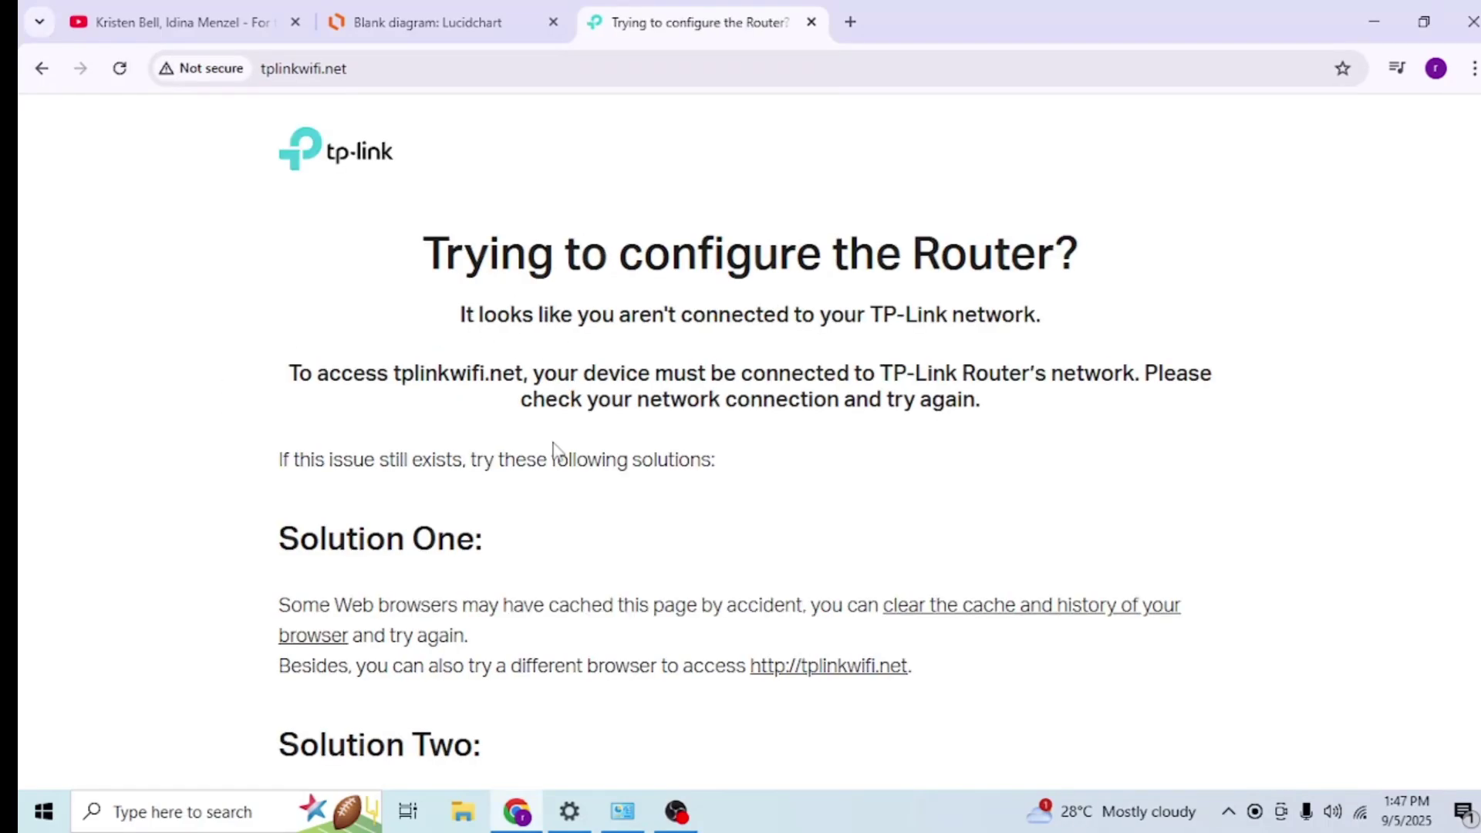
pyautogui.scroll(-5, 571, 451)
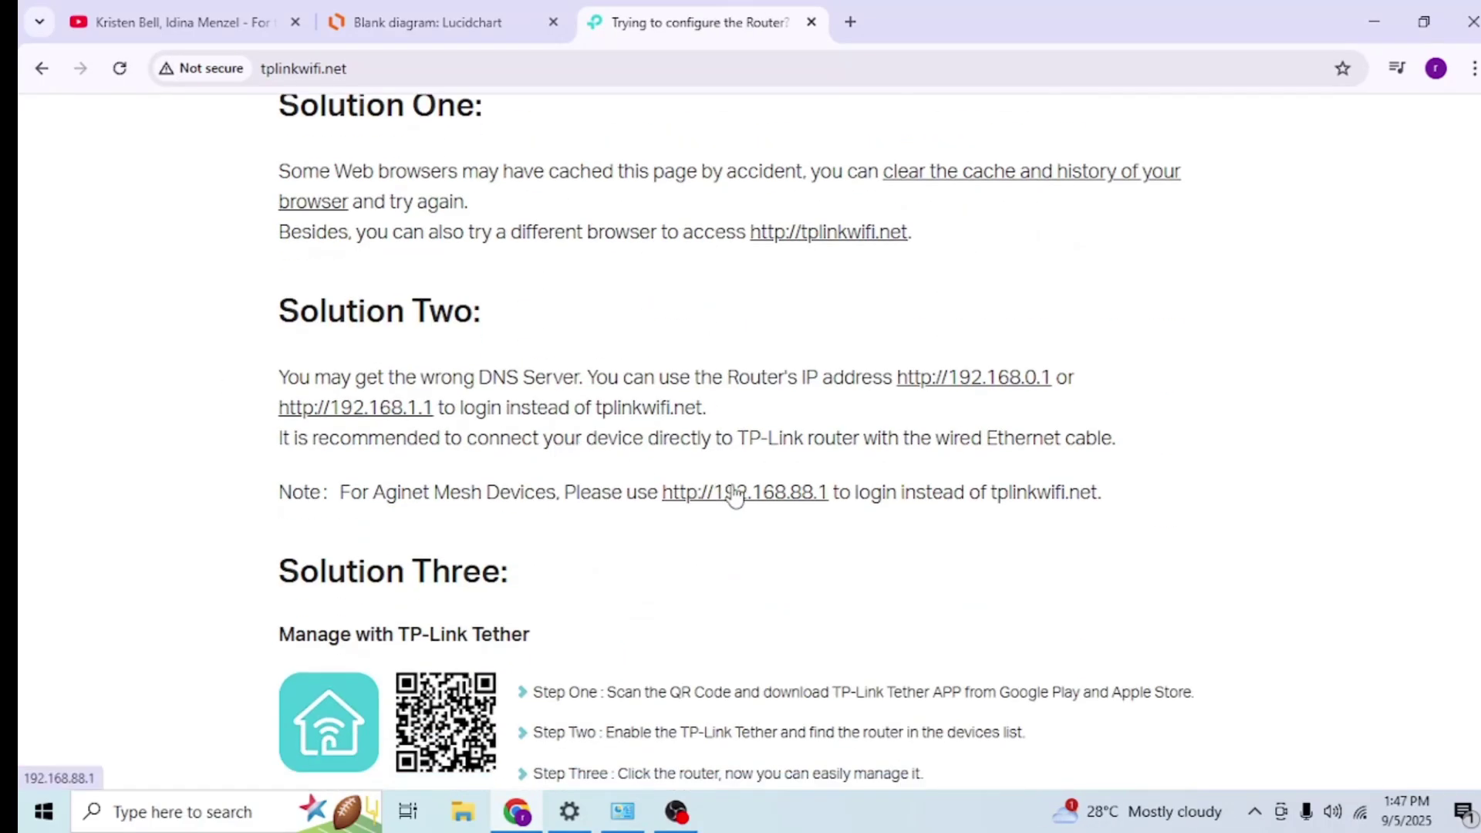
pyautogui.scroll(5, 735, 494)
pyautogui.click(1360, 811)
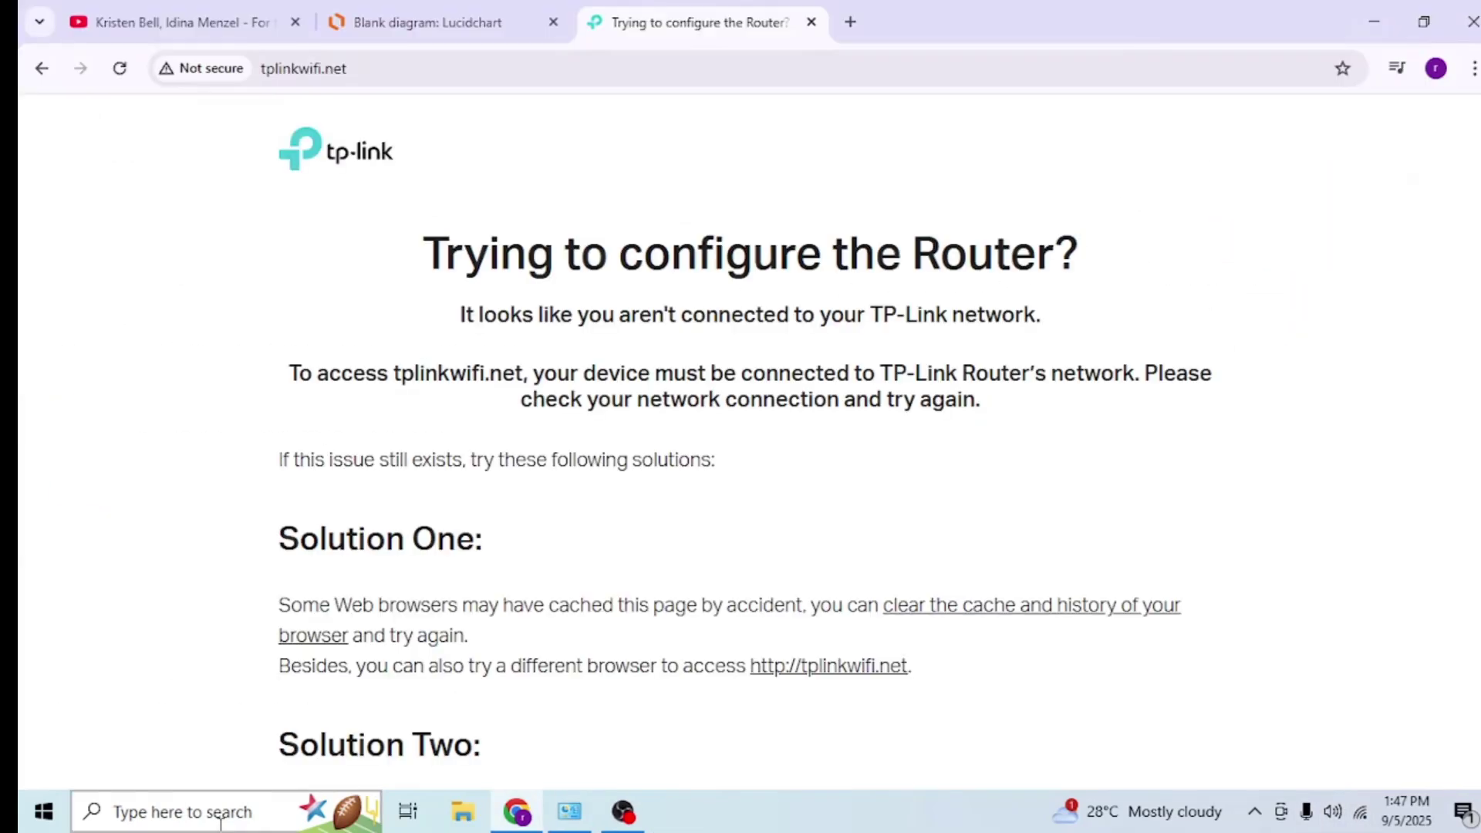
# - Open Command Prompt via search to confirm IPv4 192.168.1.129 and gateway 192.168.1.1
pyautogui.click(216, 812)
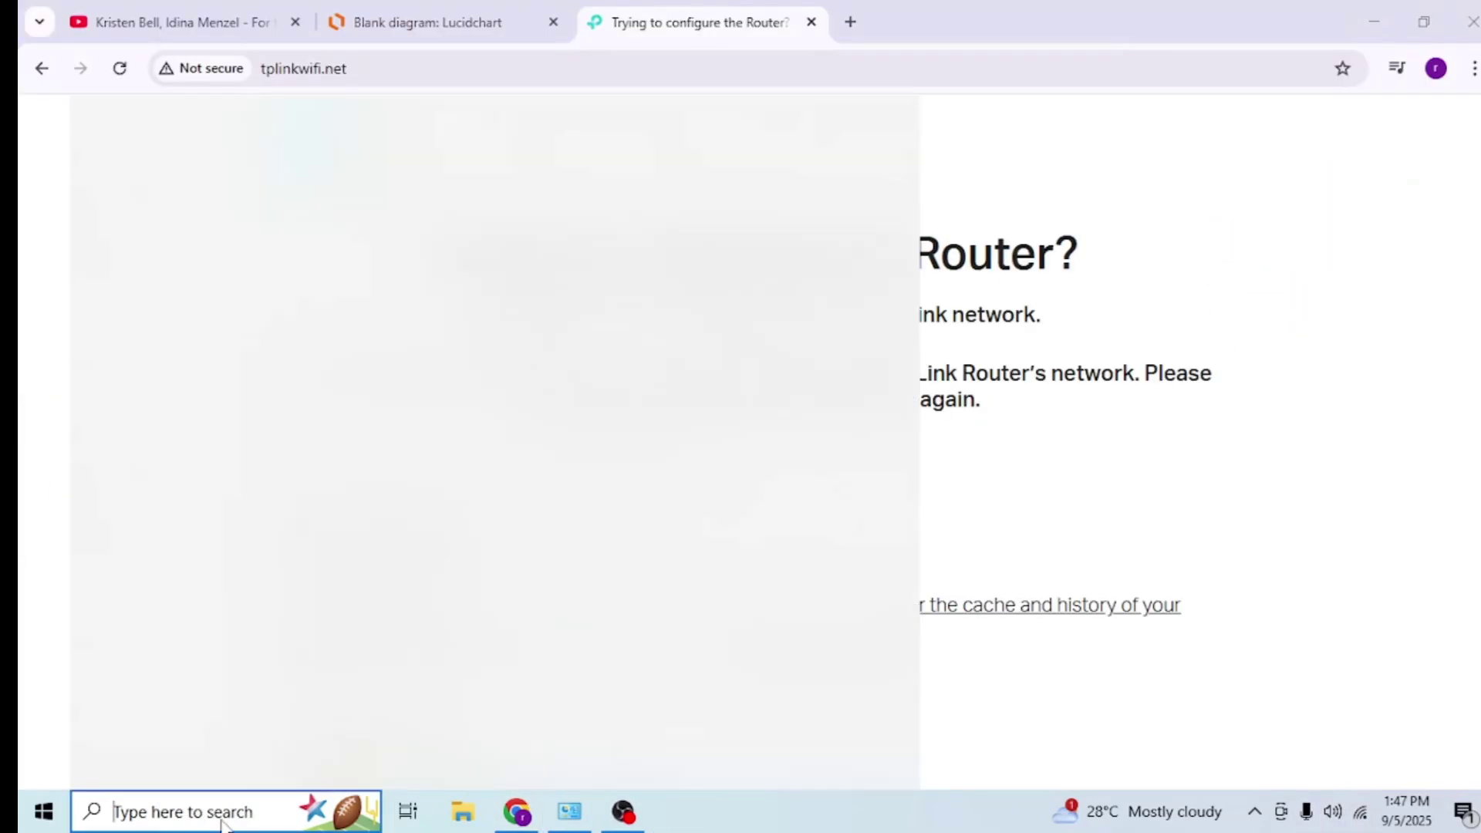
pyautogui.write('cm')
pyautogui.press('BackSpace')
pyautogui.press('BackSpace')
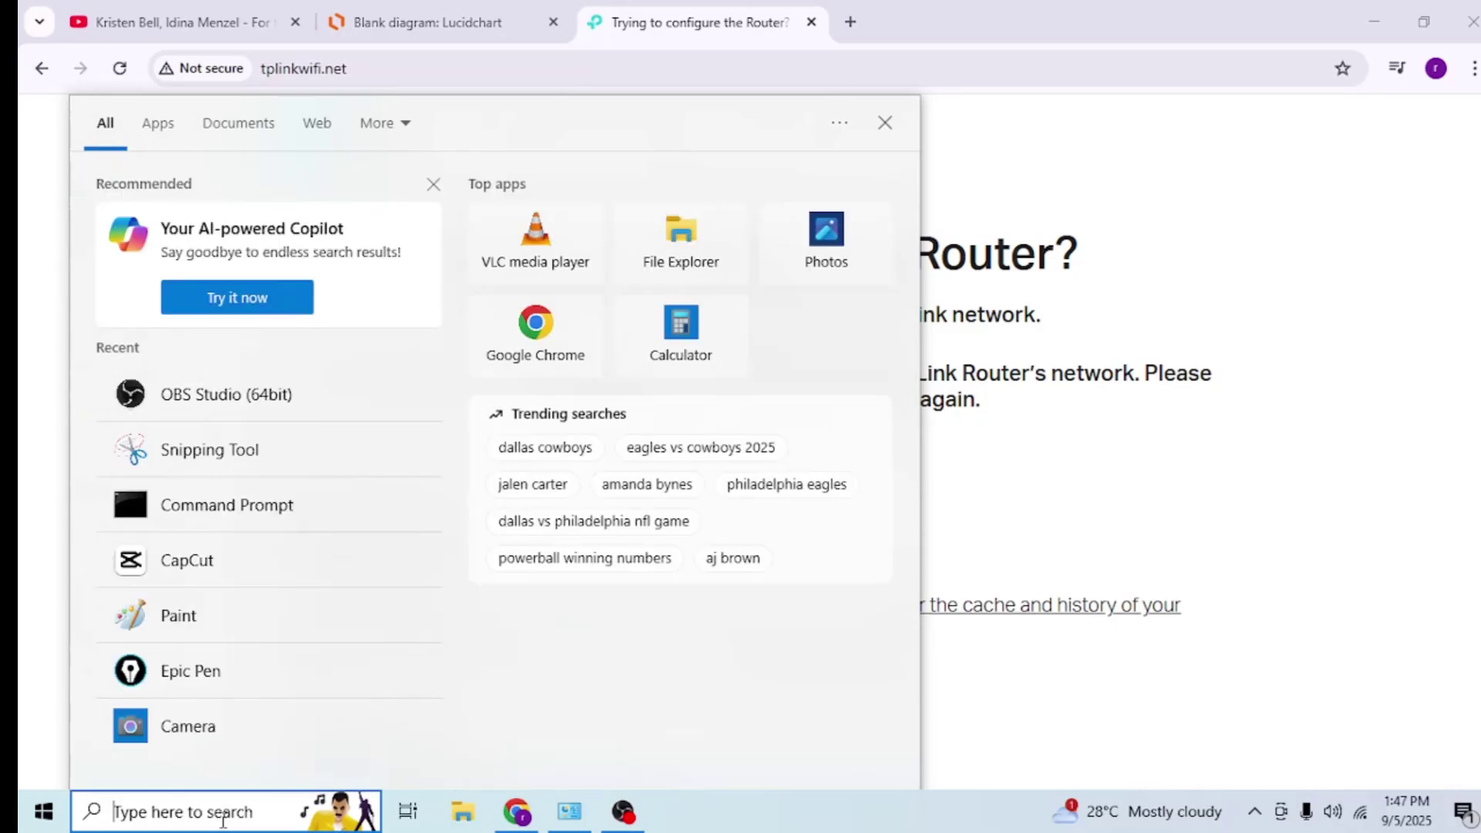
pyautogui.write('cm')
pyautogui.press('Escape')
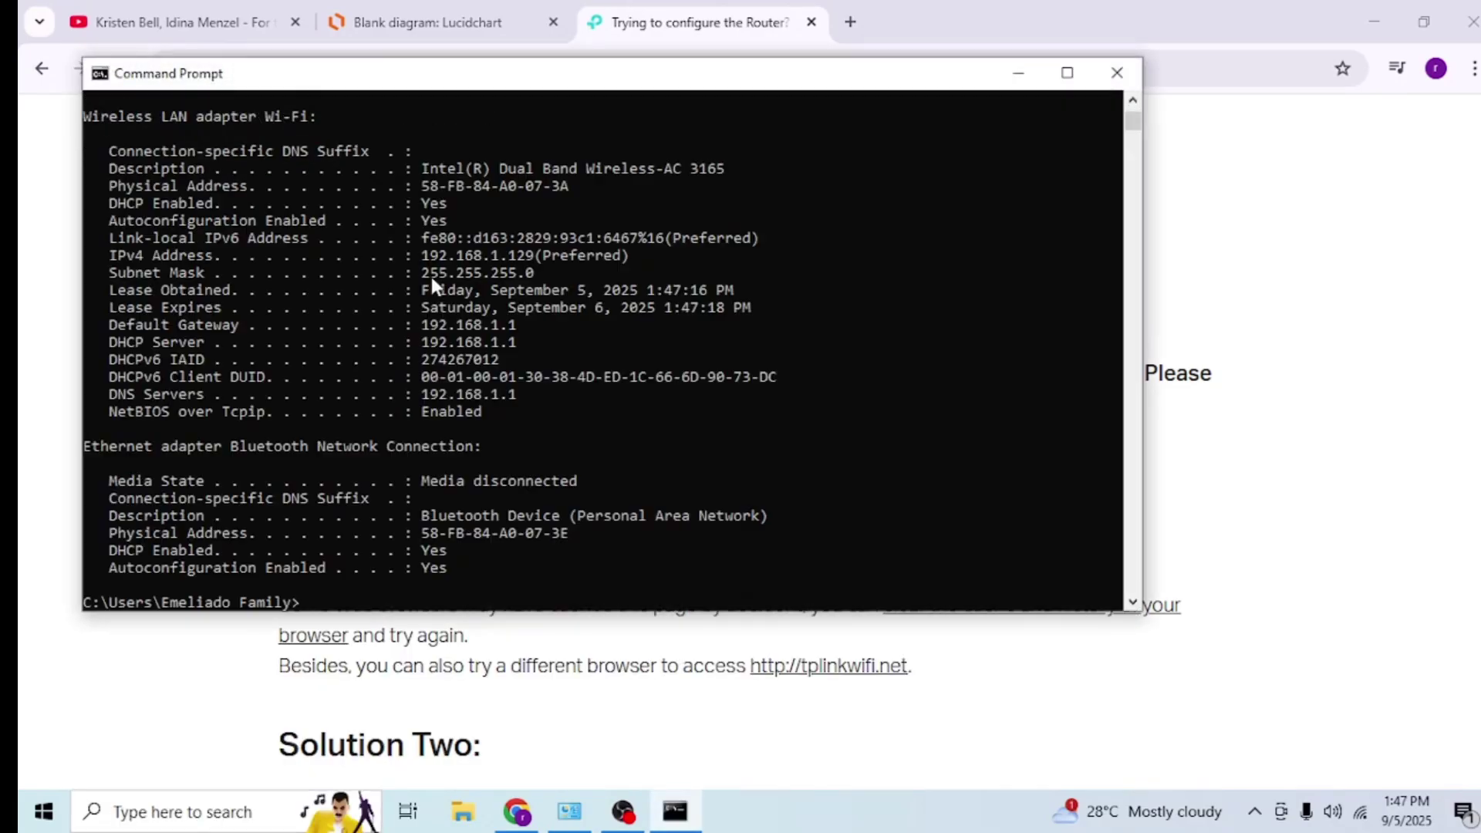
pyautogui.click(1355, 445)
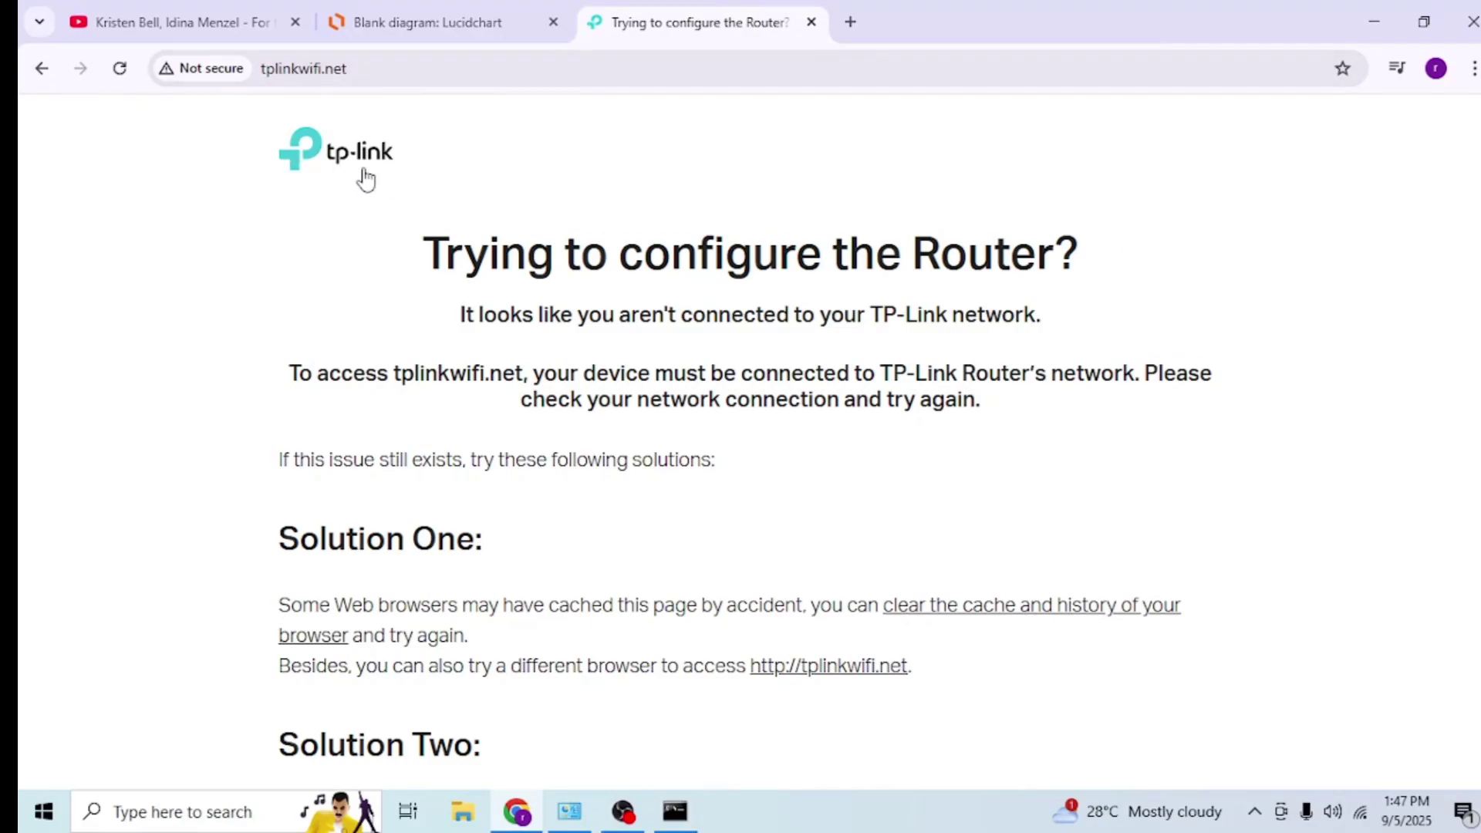
# - Load the DD-WRT control panel at 192.168.1.1 in a new Chrome tab
pyautogui.click(675, 810)
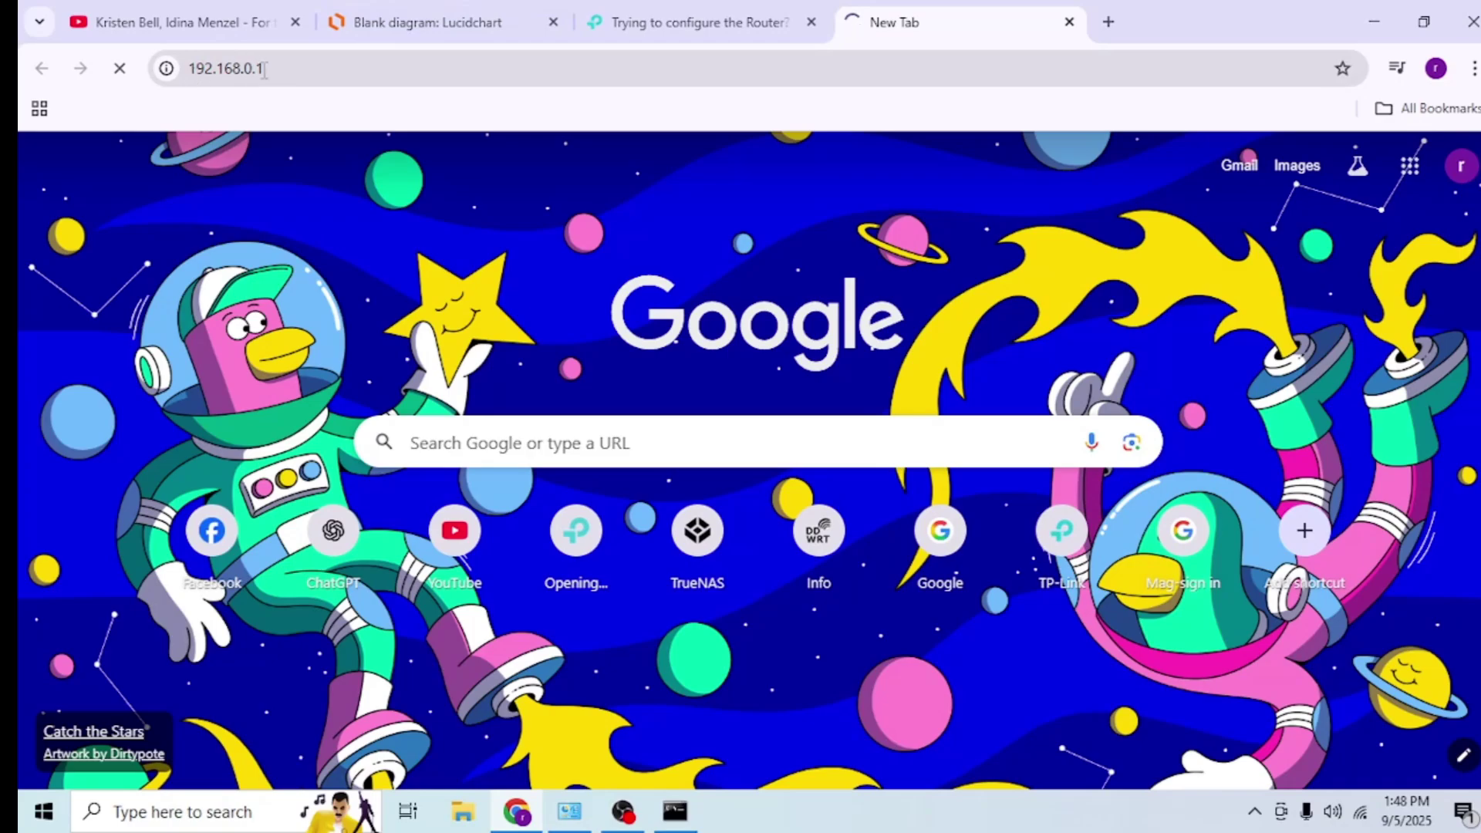
pyautogui.click(1108, 22)
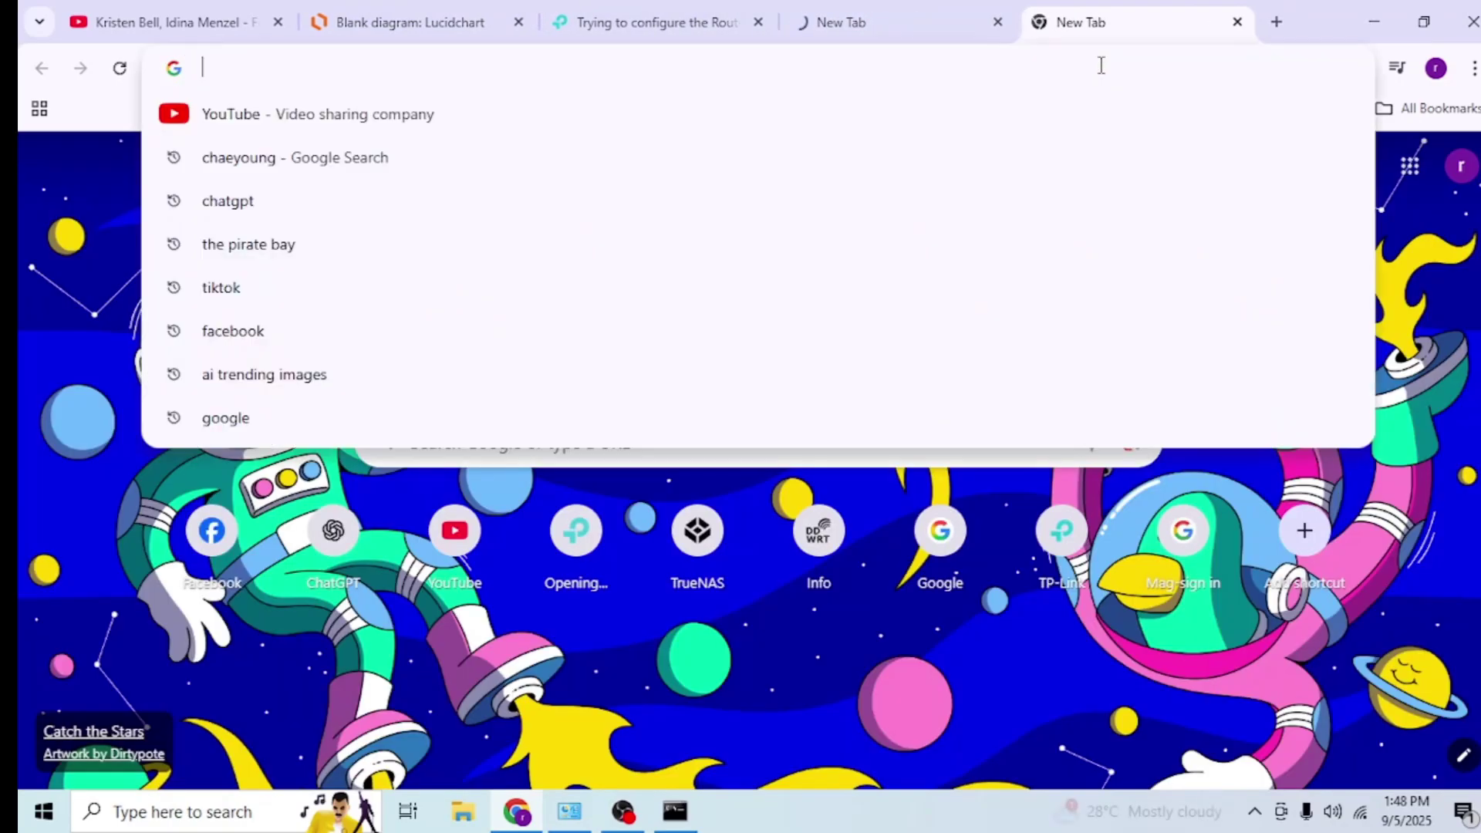
pyautogui.write('192.168.1.1')
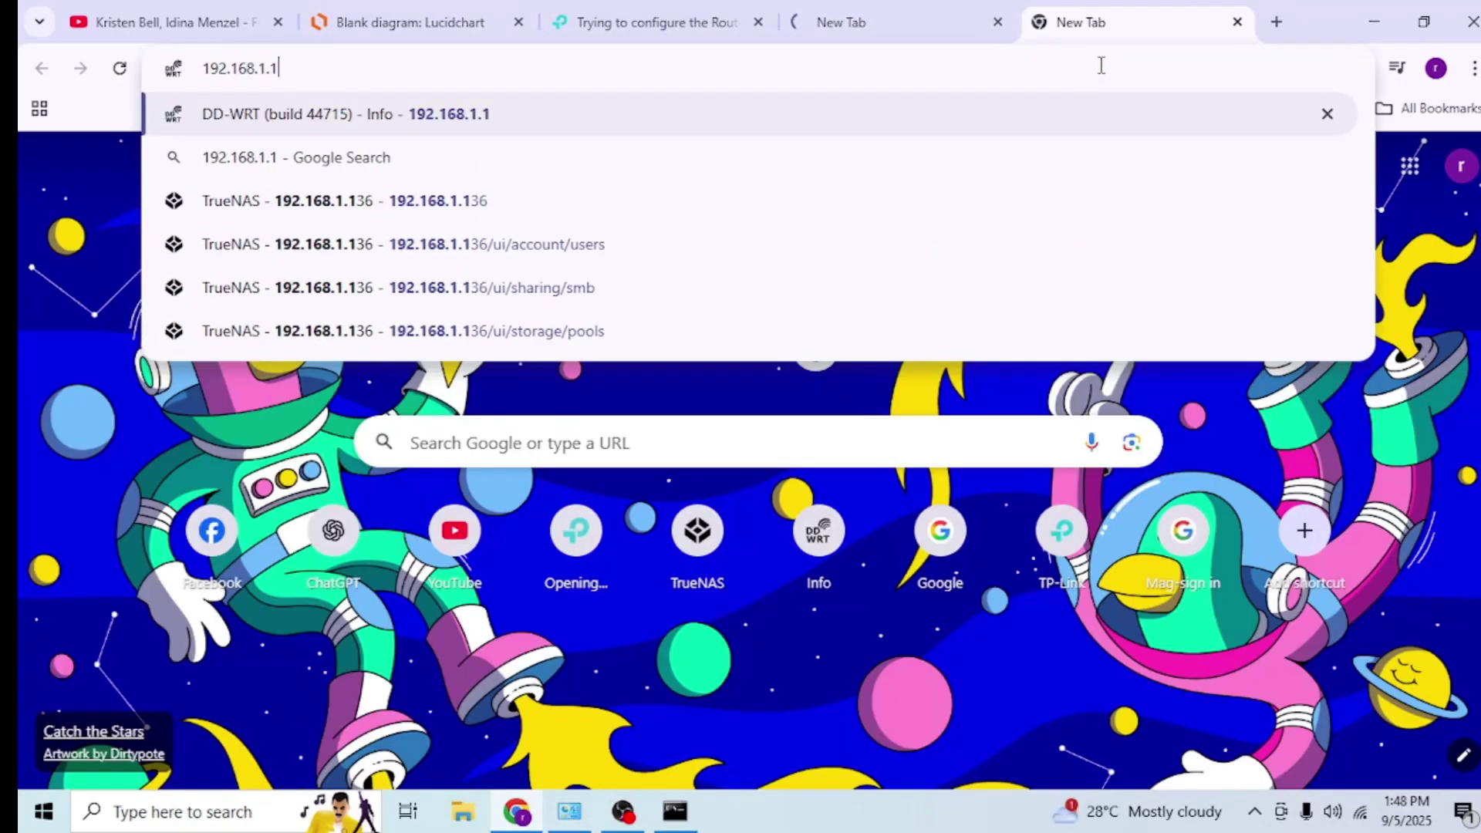
pyautogui.press('Return')
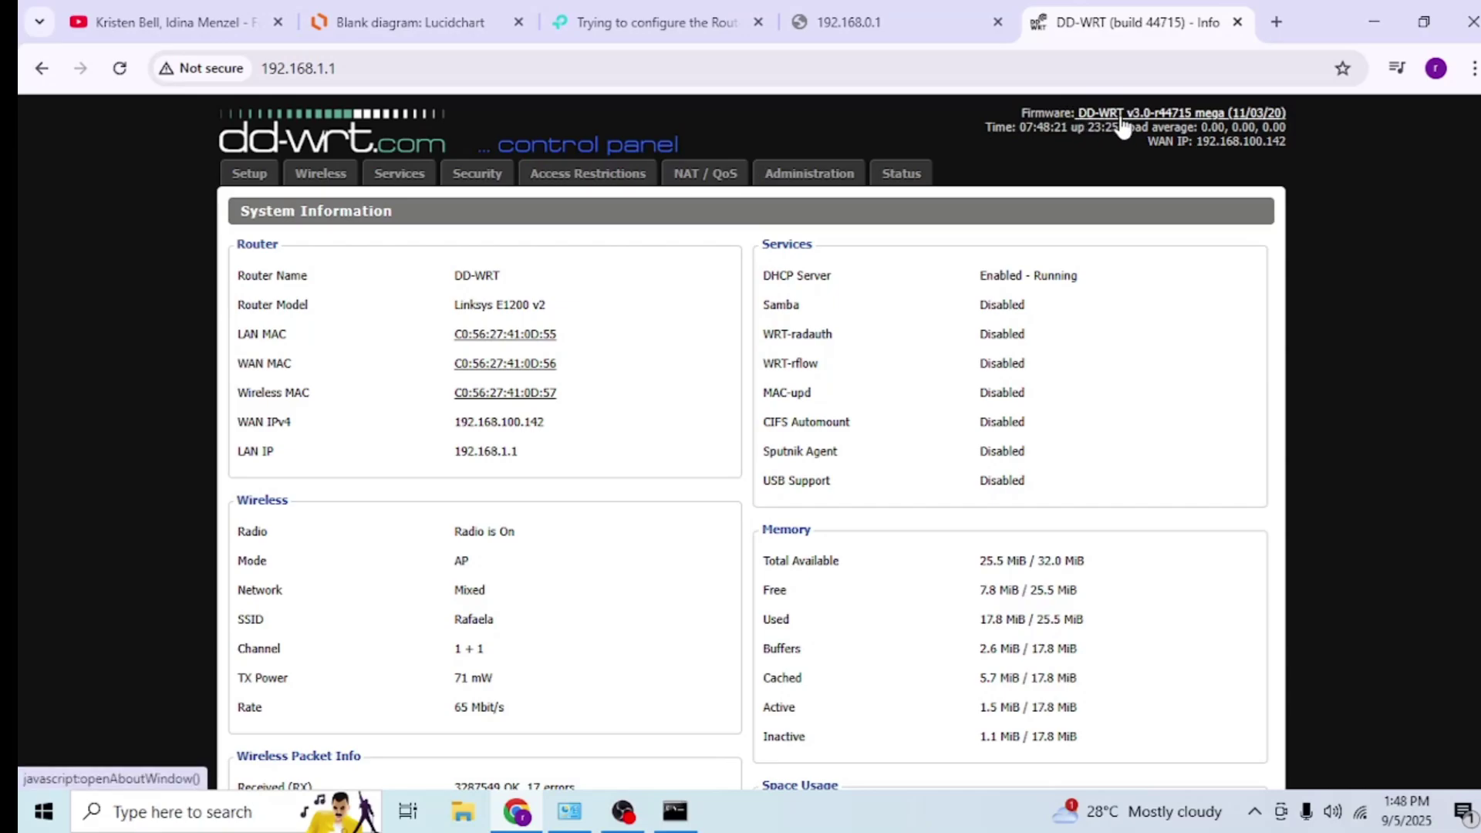
# - Find Archer_C24 in DD-WRT's DHCP Clients table and select its IP, 192.168.1.110
pyautogui.scroll(-7, 543, 429)
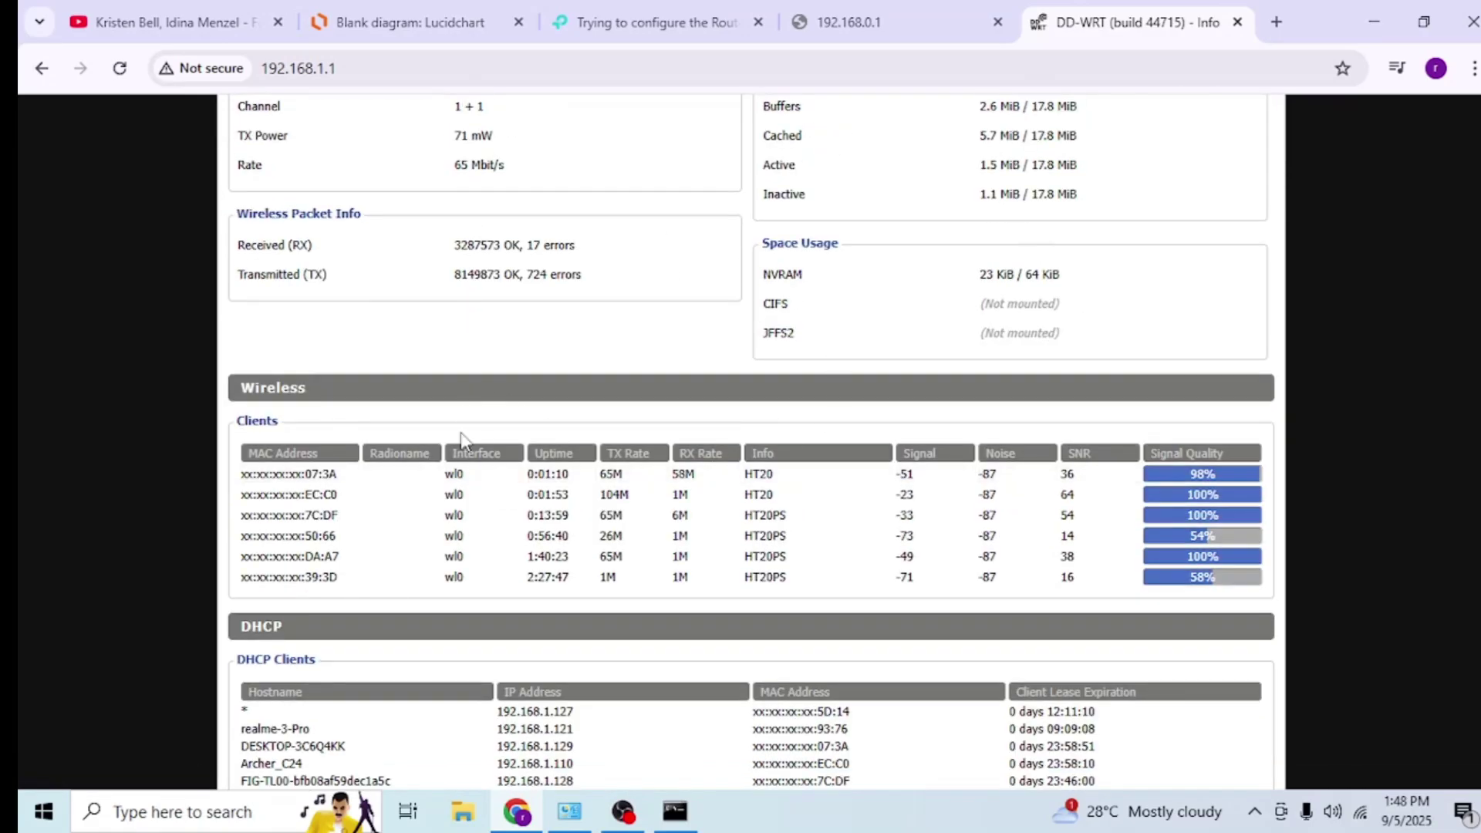
pyautogui.scroll(-4, 786, 410)
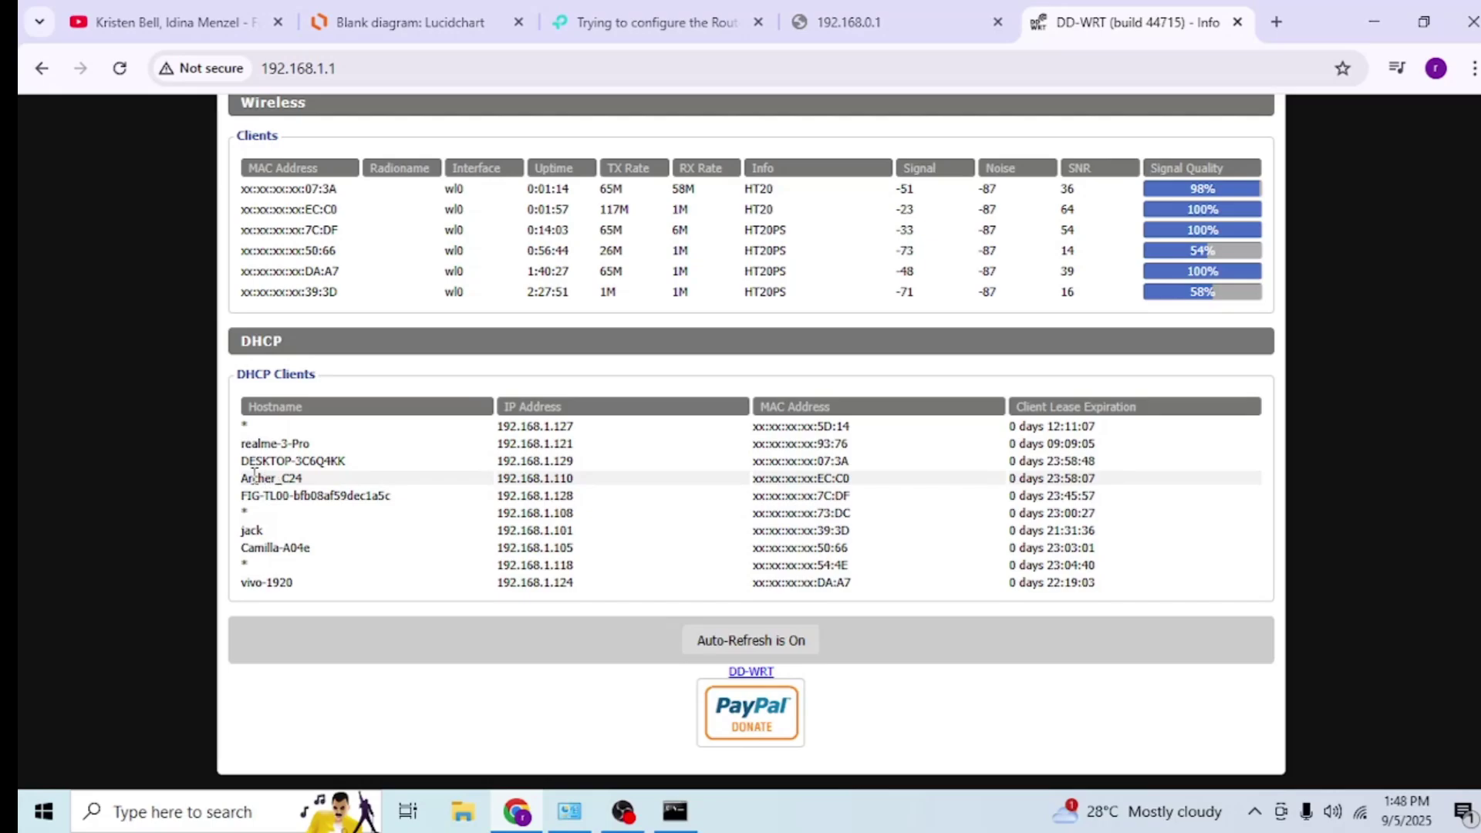
pyautogui.moveTo(244, 478); pyautogui.dragTo(303, 483)
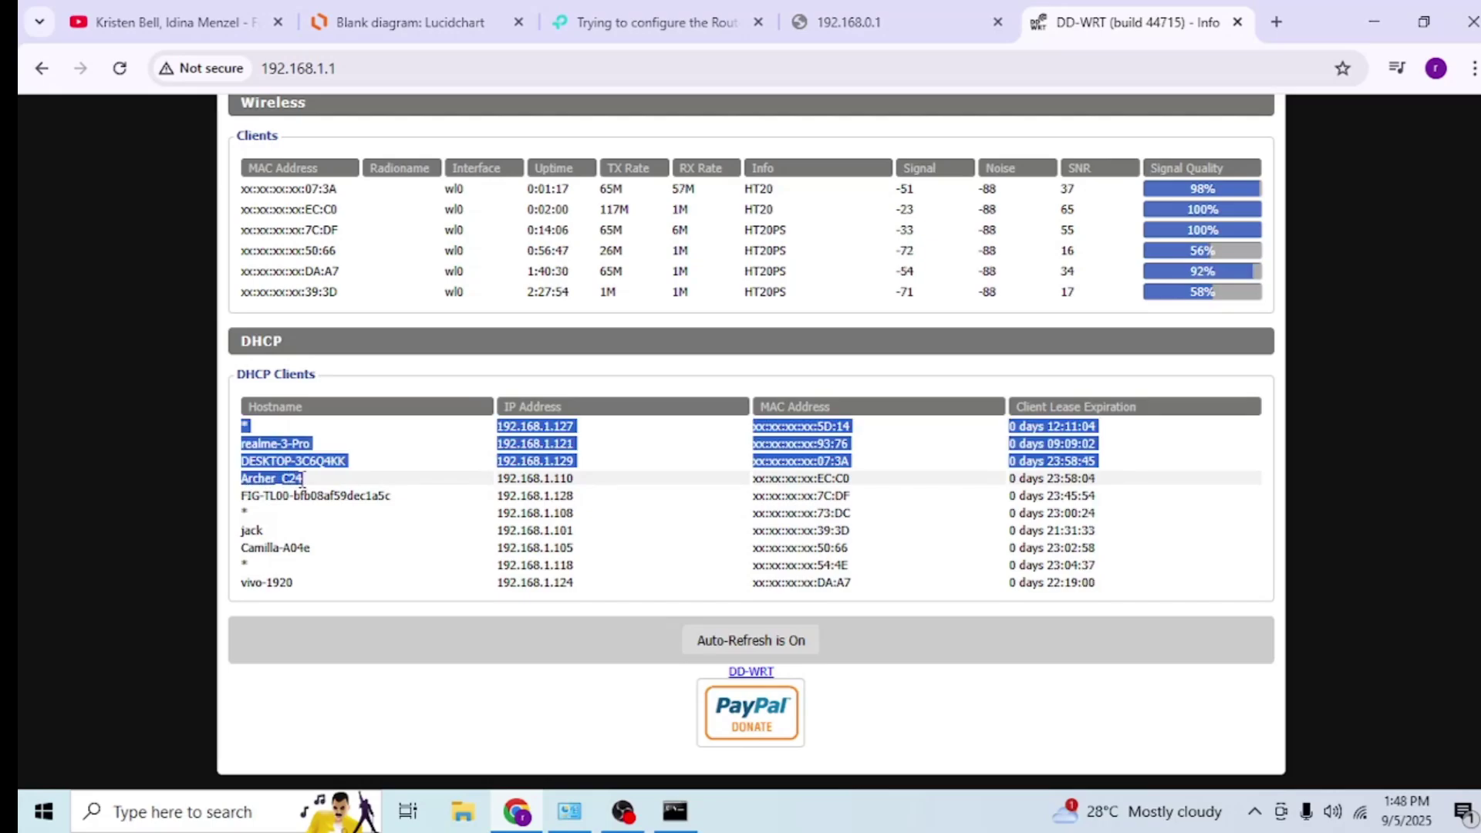
pyautogui.scroll(15, 416, 394)
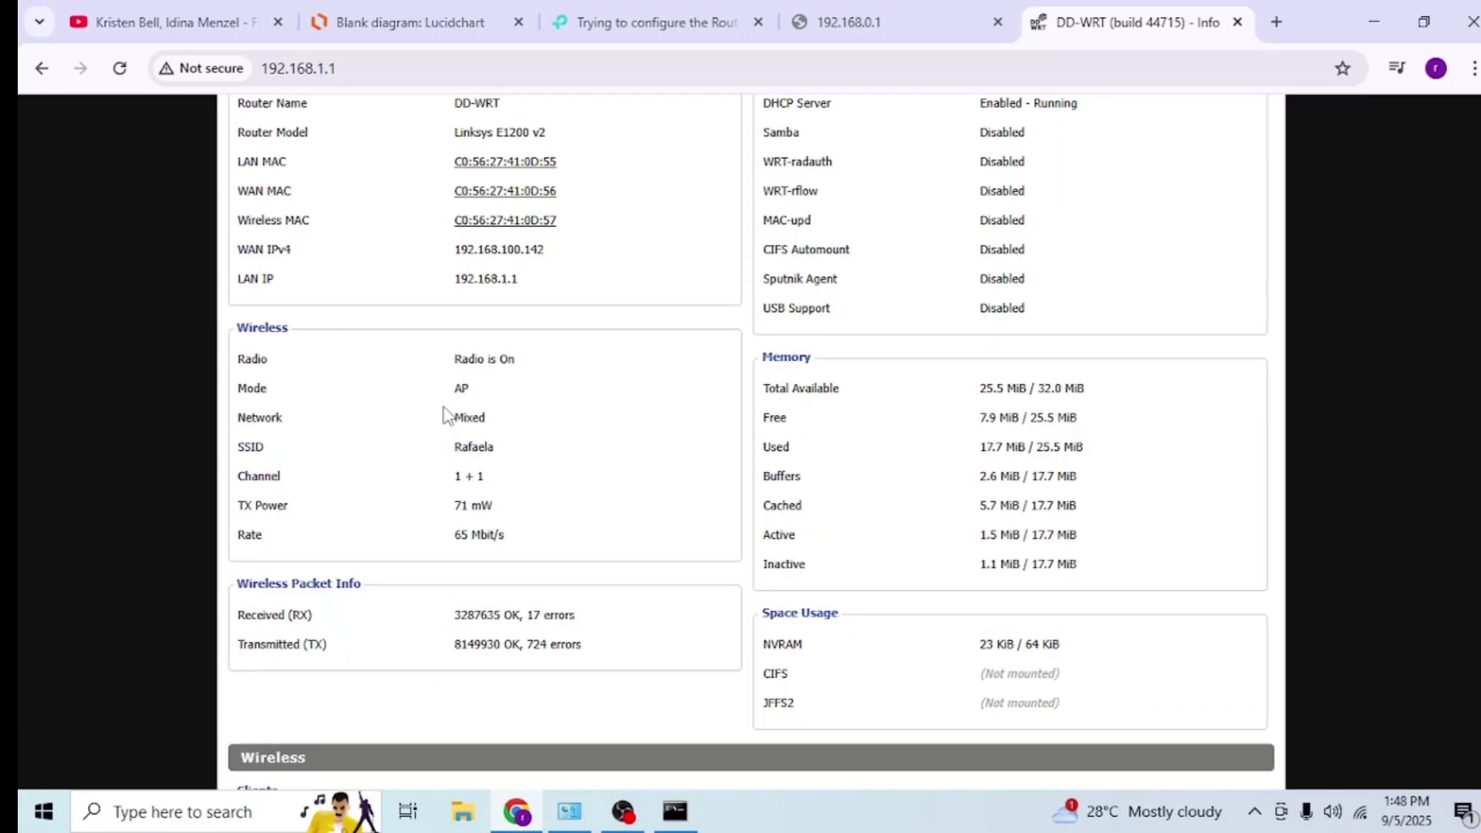
pyautogui.scroll(-13, 651, 301)
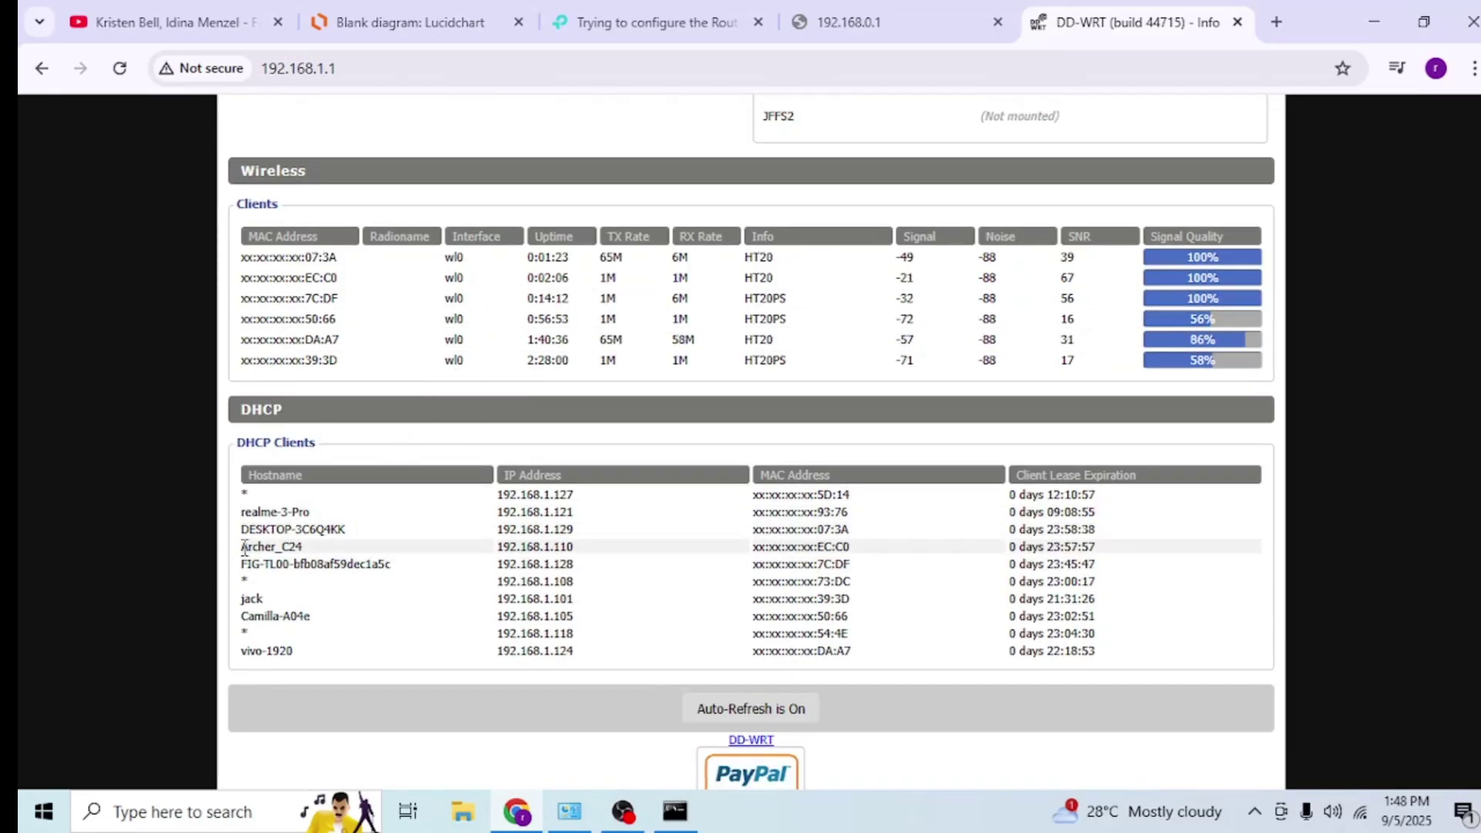
pyautogui.moveTo(244, 549); pyautogui.dragTo(306, 554)
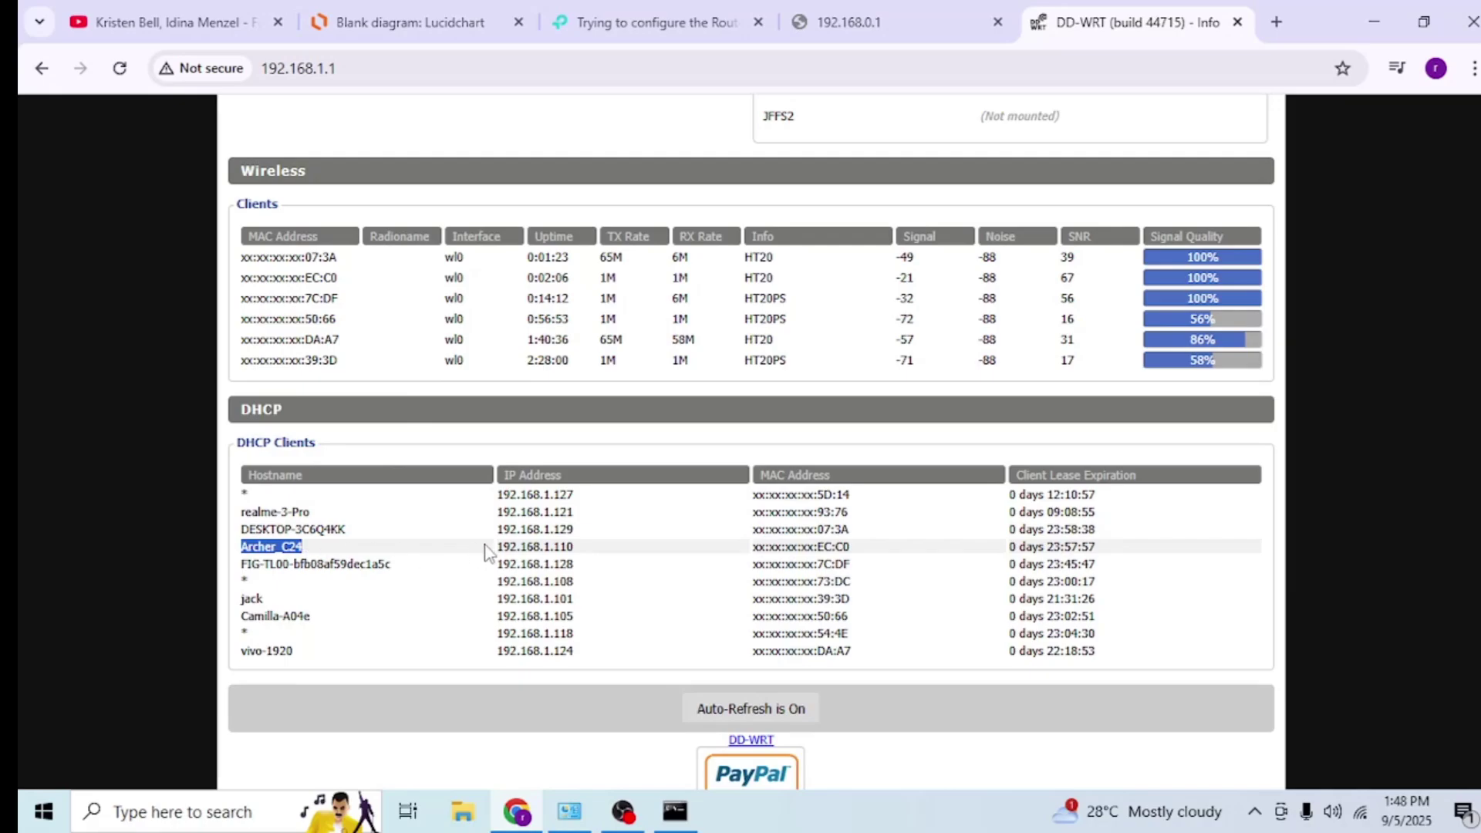
pyautogui.moveTo(500, 547); pyautogui.dragTo(584, 556)
pyautogui.hotkey('ctrl', 'c')
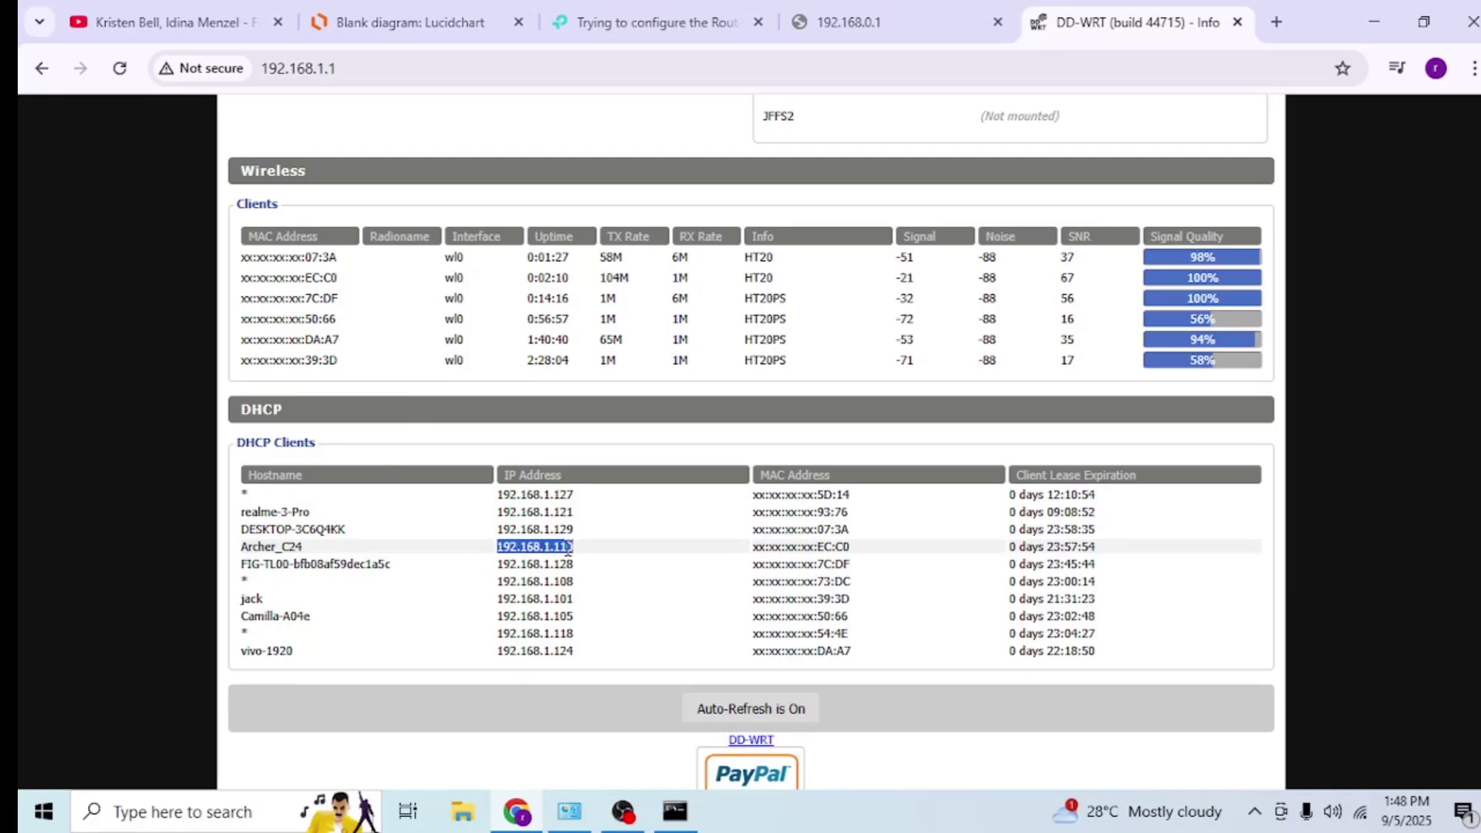
# - Load 192.168.1.110 in the spare browser tab to reach the Archer C24 login page
pyautogui.click(908, 18)
pyautogui.click(251, 76)
pyautogui.hotkey('ctrl', 'v')
pyautogui.press('Return')
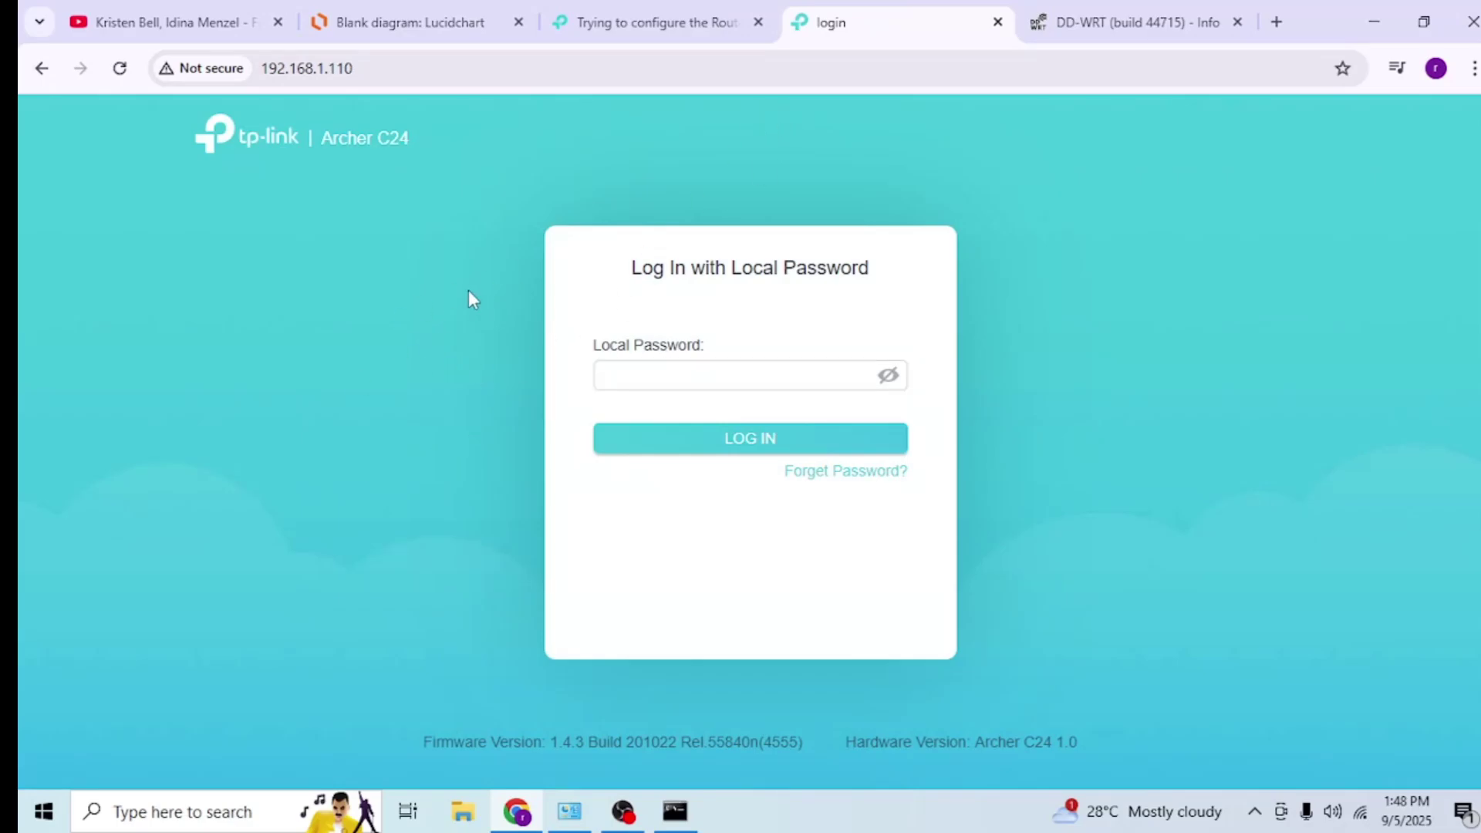
# - Recheck Archer_C24's 192.168.1.110 entry in DD-WRT, then log in to the Archer C24 with its local password
pyautogui.click(1068, 24)
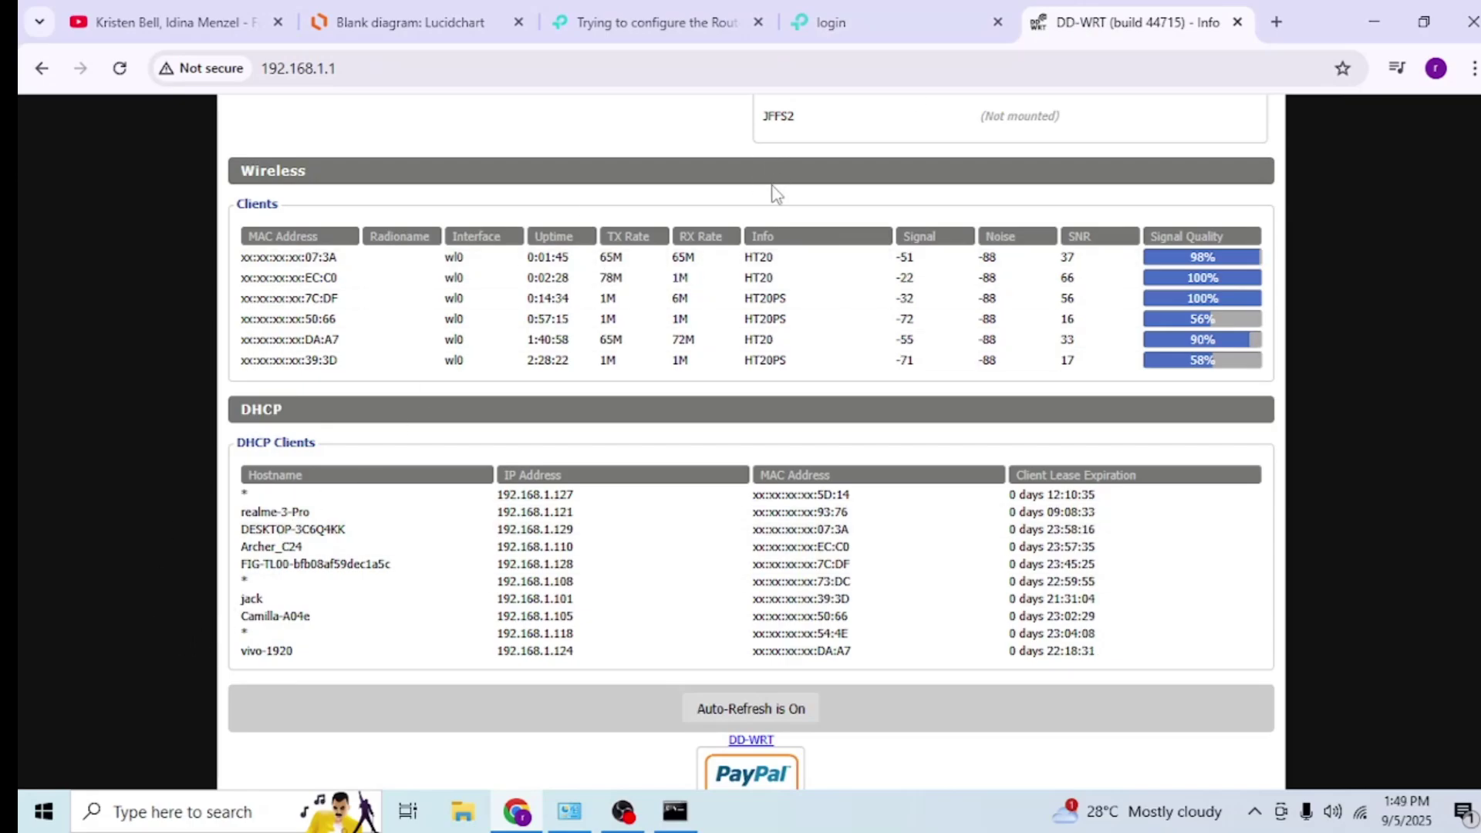
pyautogui.moveTo(244, 546); pyautogui.dragTo(582, 556)
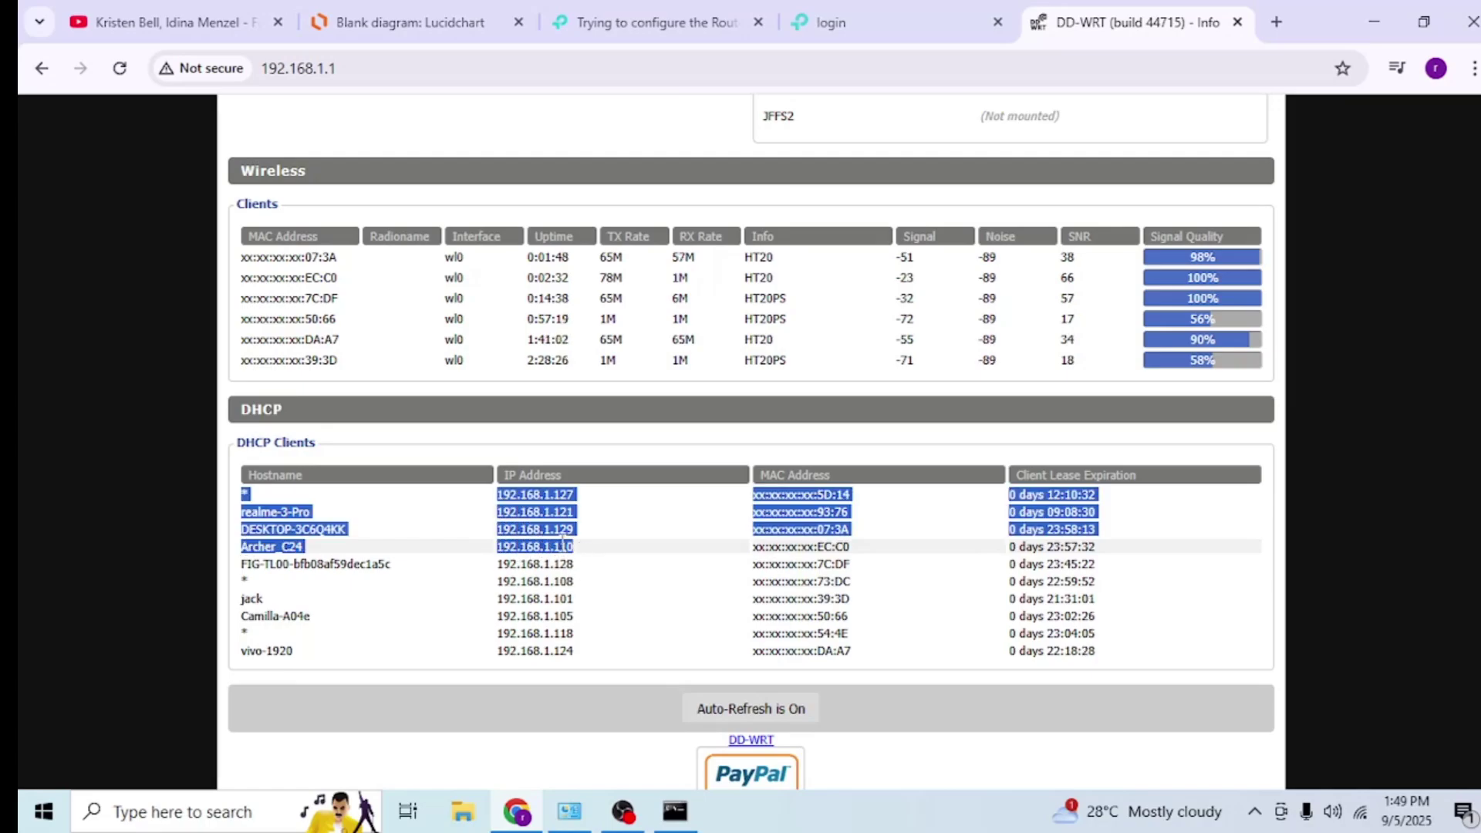
pyautogui.click(562, 544)
pyautogui.doubleClick(540, 546)
pyautogui.hotkey('ctrl', 'shift', 'Tab')
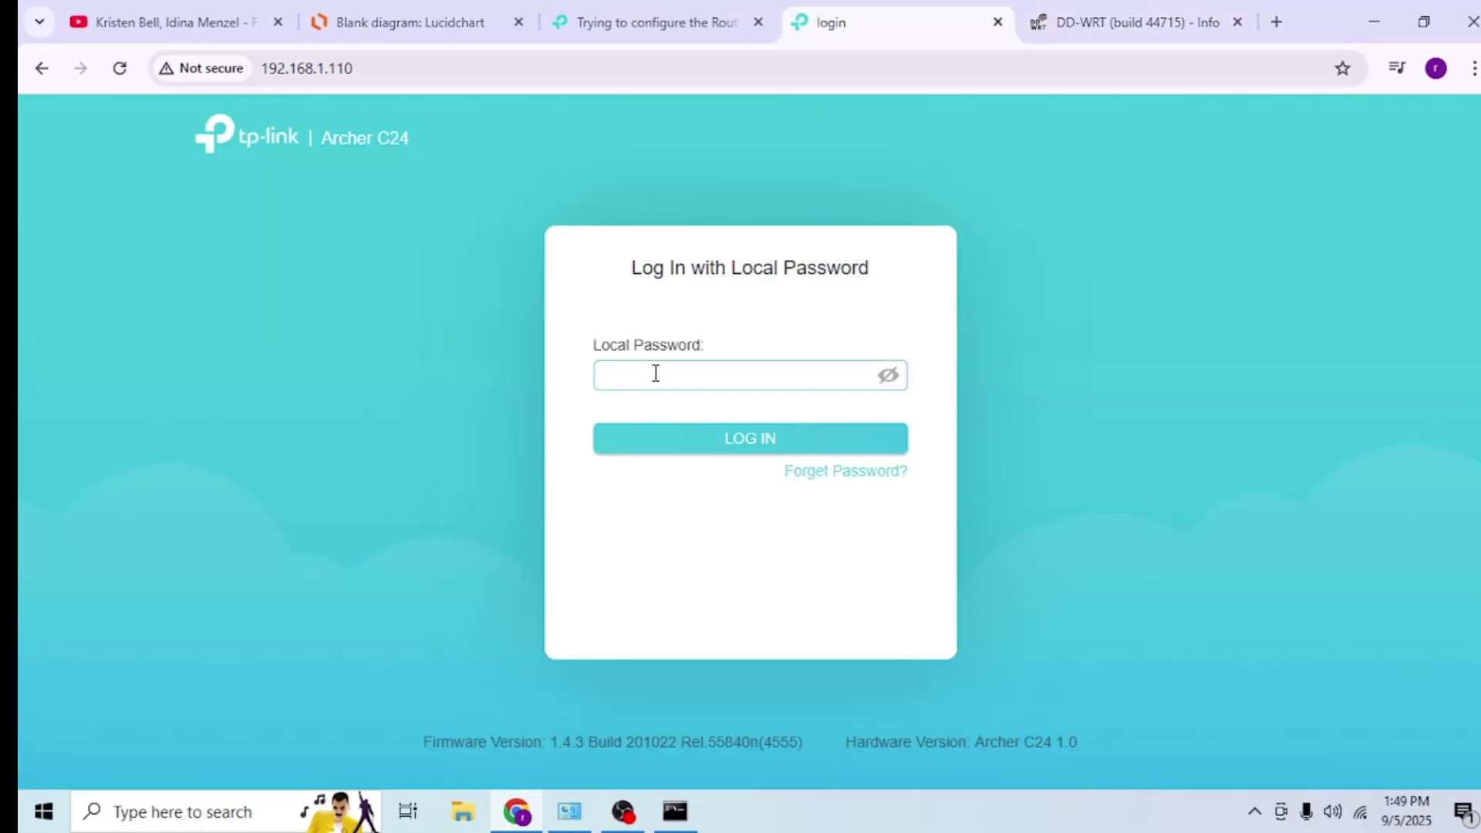
pyautogui.press('Return')
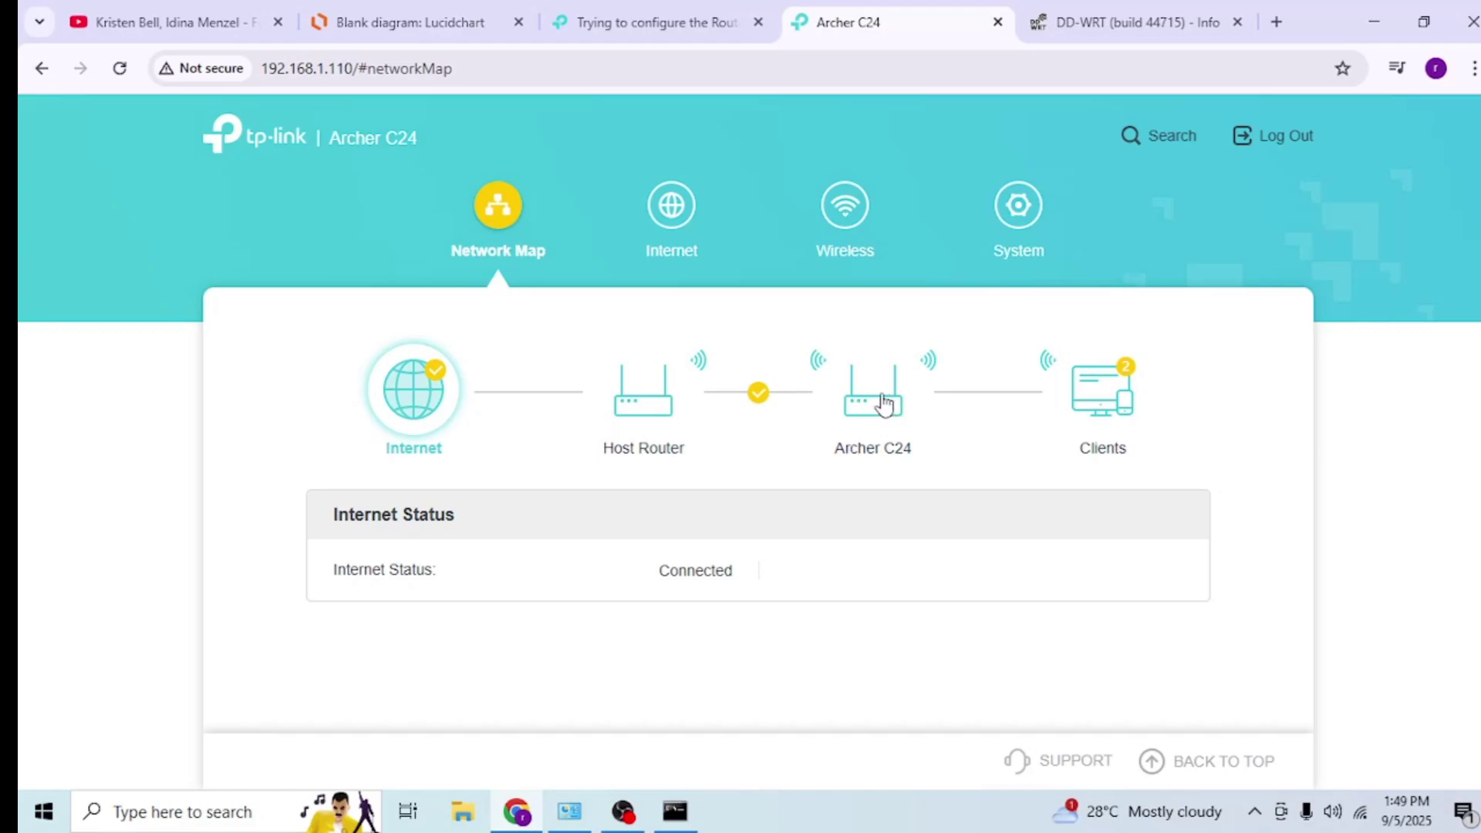
# - Review the Network Map, then go to the Wireless Connect to Host Network settings for Rafaela
pyautogui.click(408, 22)
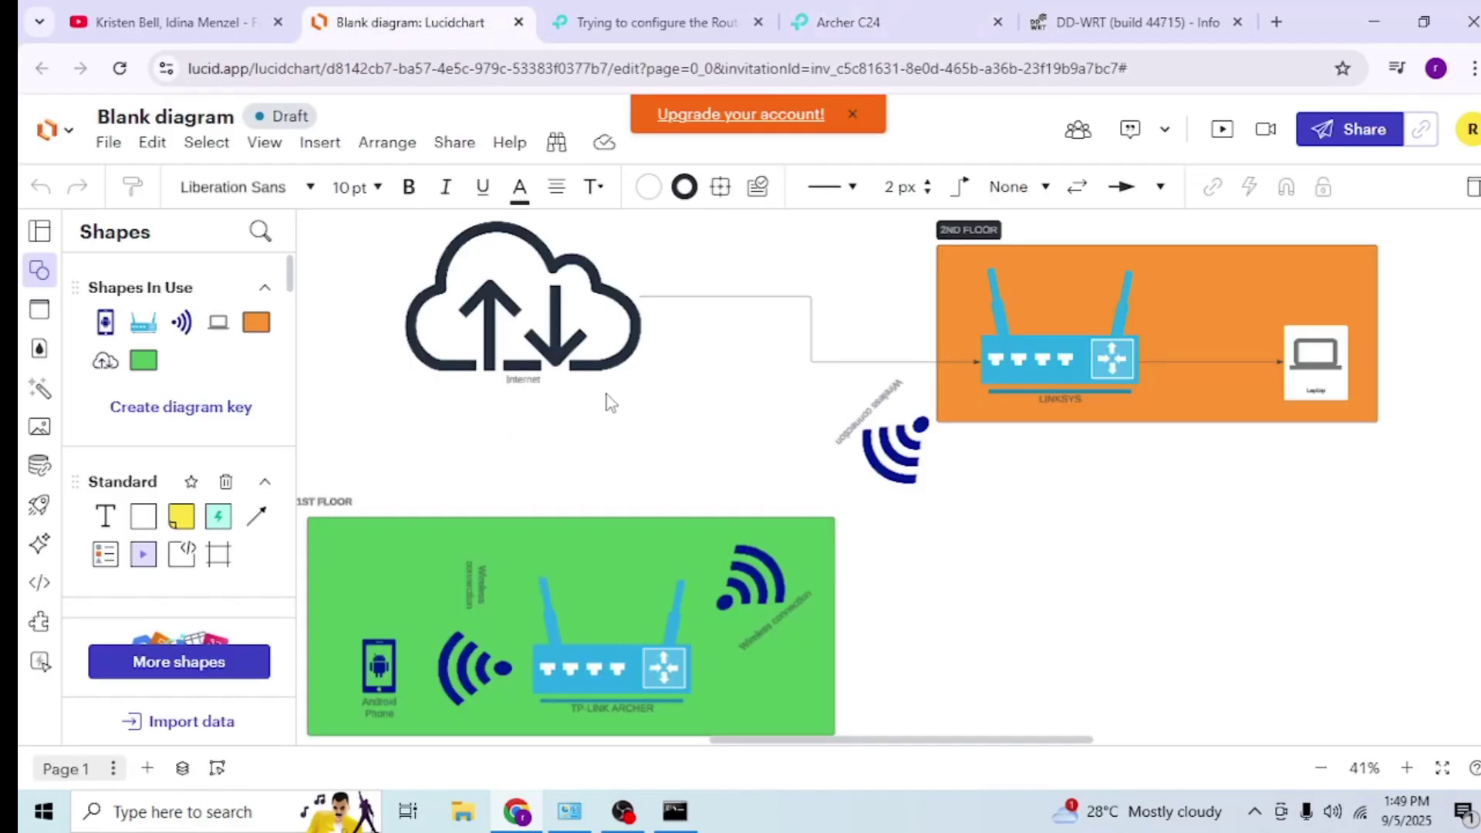
pyautogui.scroll(-2, 837, 473)
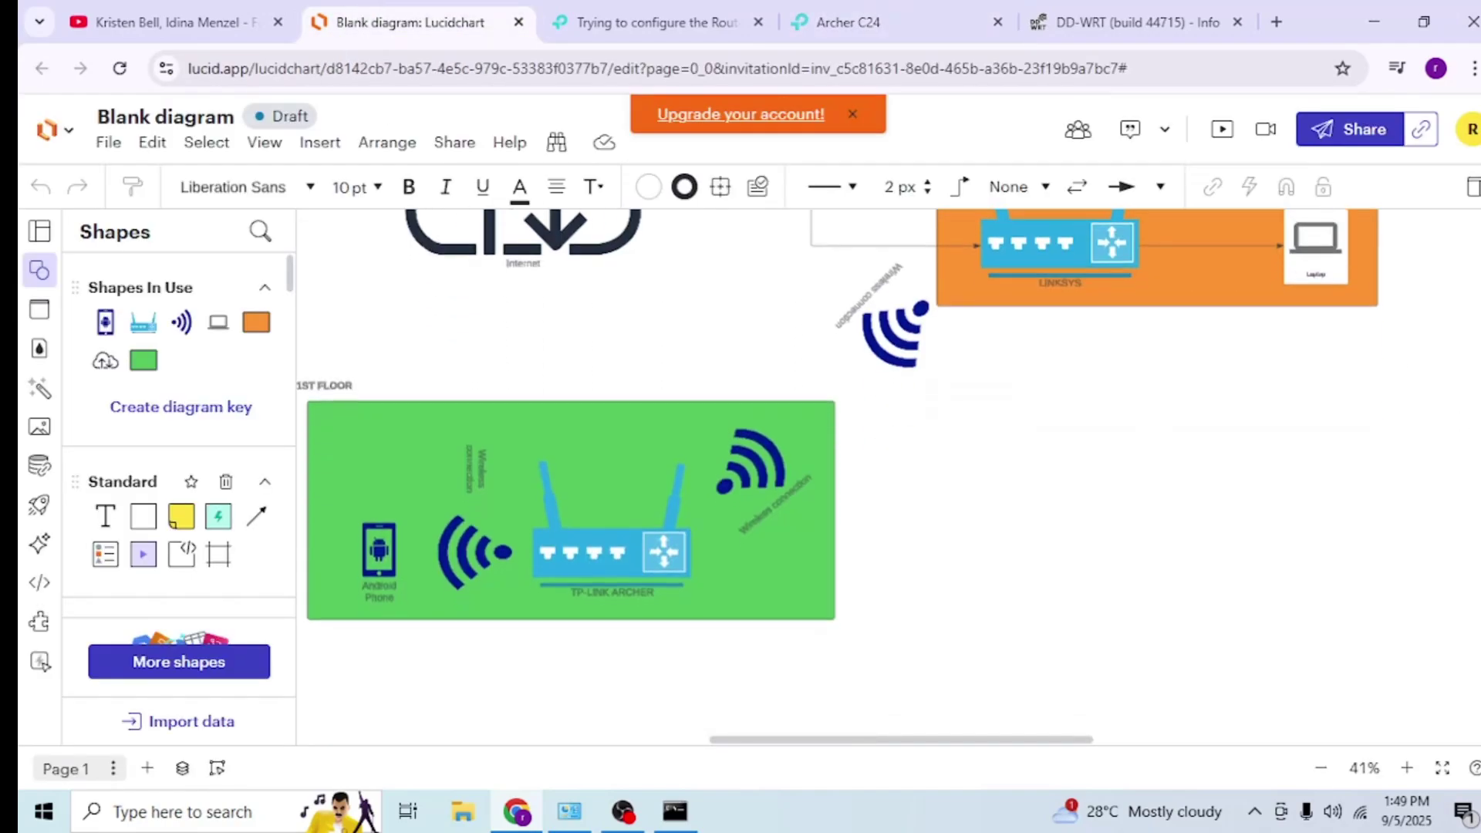
pyautogui.scroll(2, 838, 473)
pyautogui.click(848, 22)
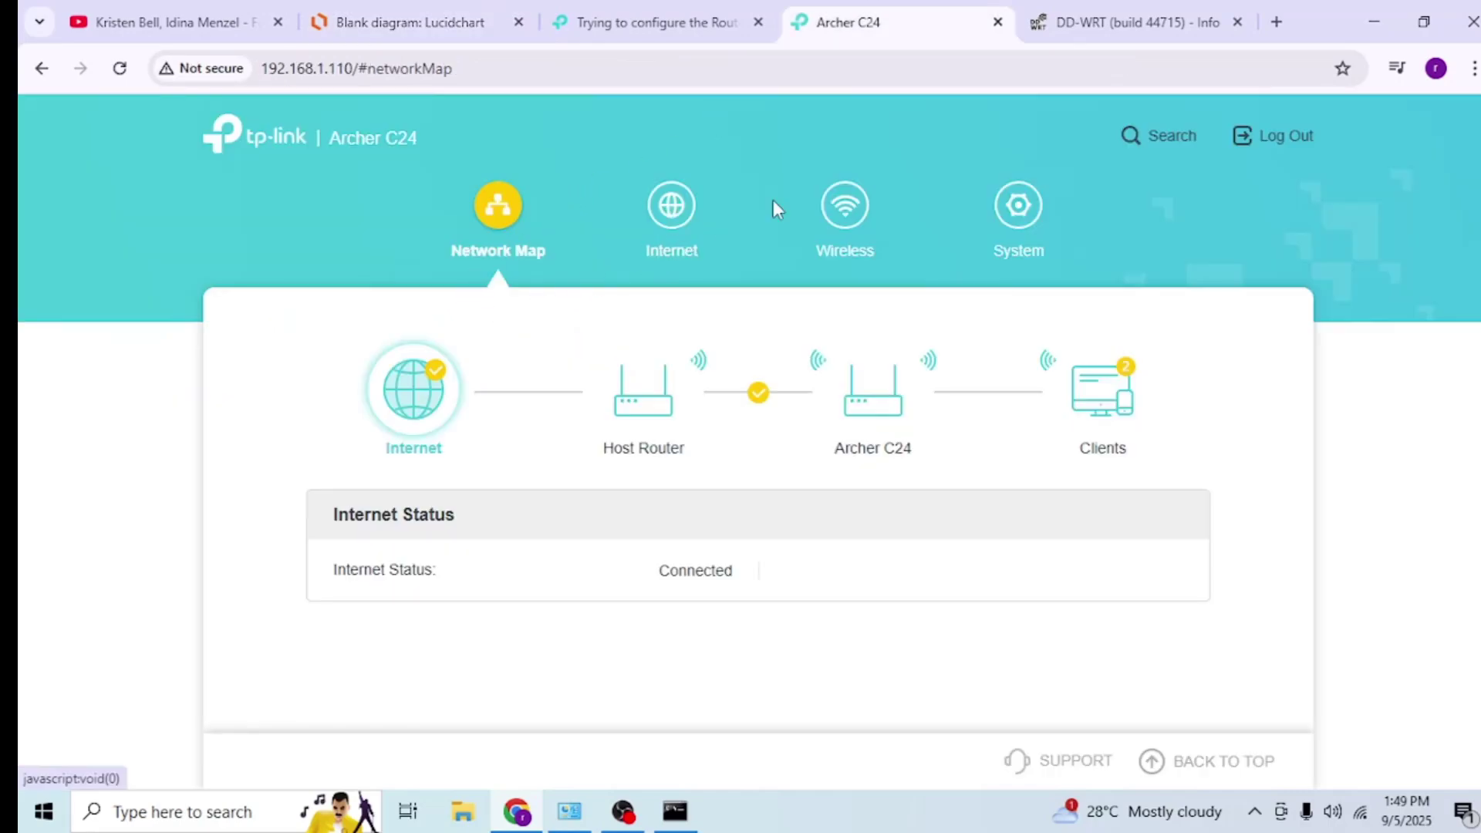
pyautogui.click(844, 210)
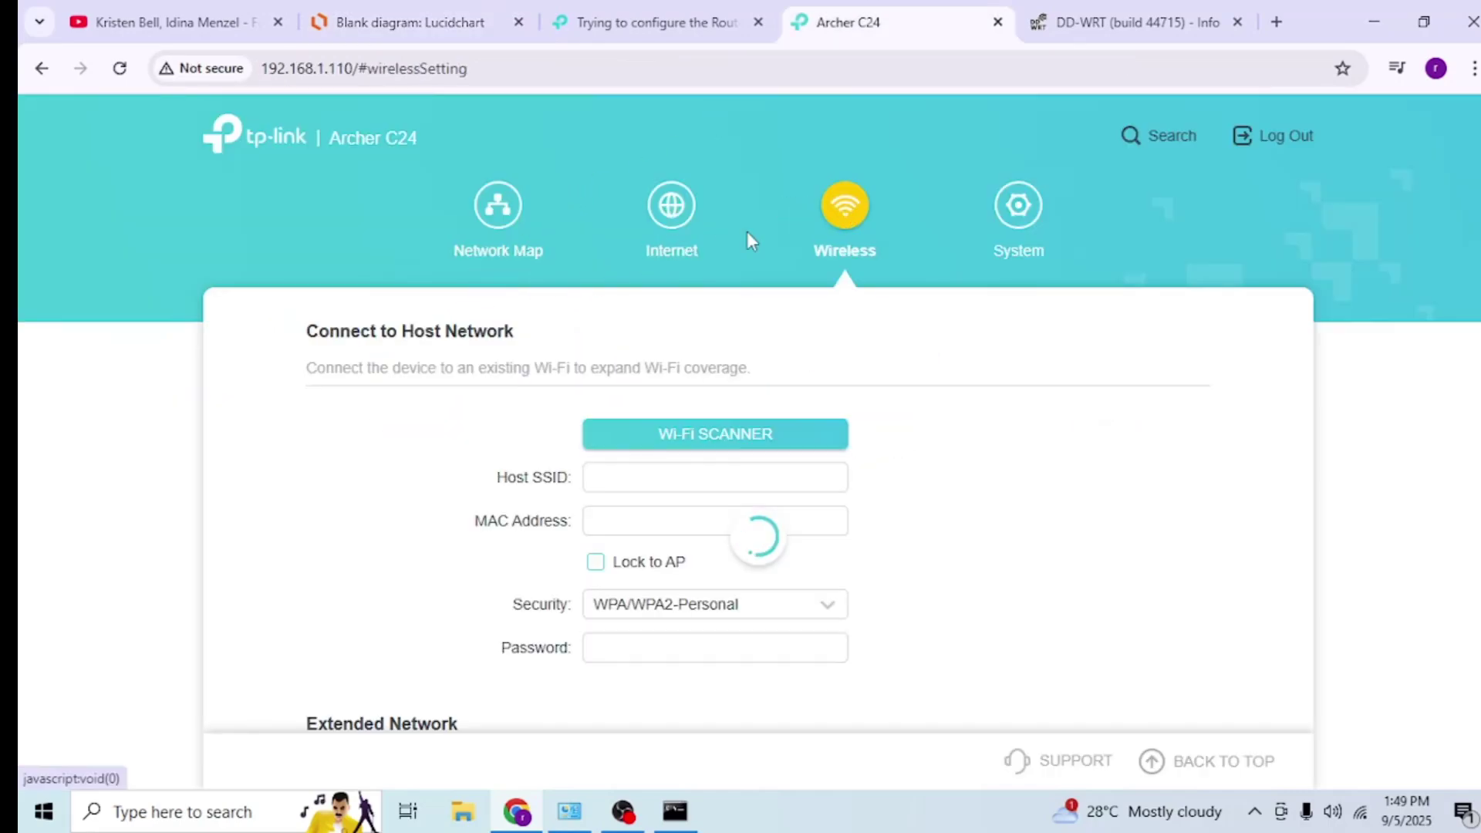
# - Review the Archer's LAN, DHCP Server and Access Control pages and its current operation mode
pyautogui.click(671, 207)
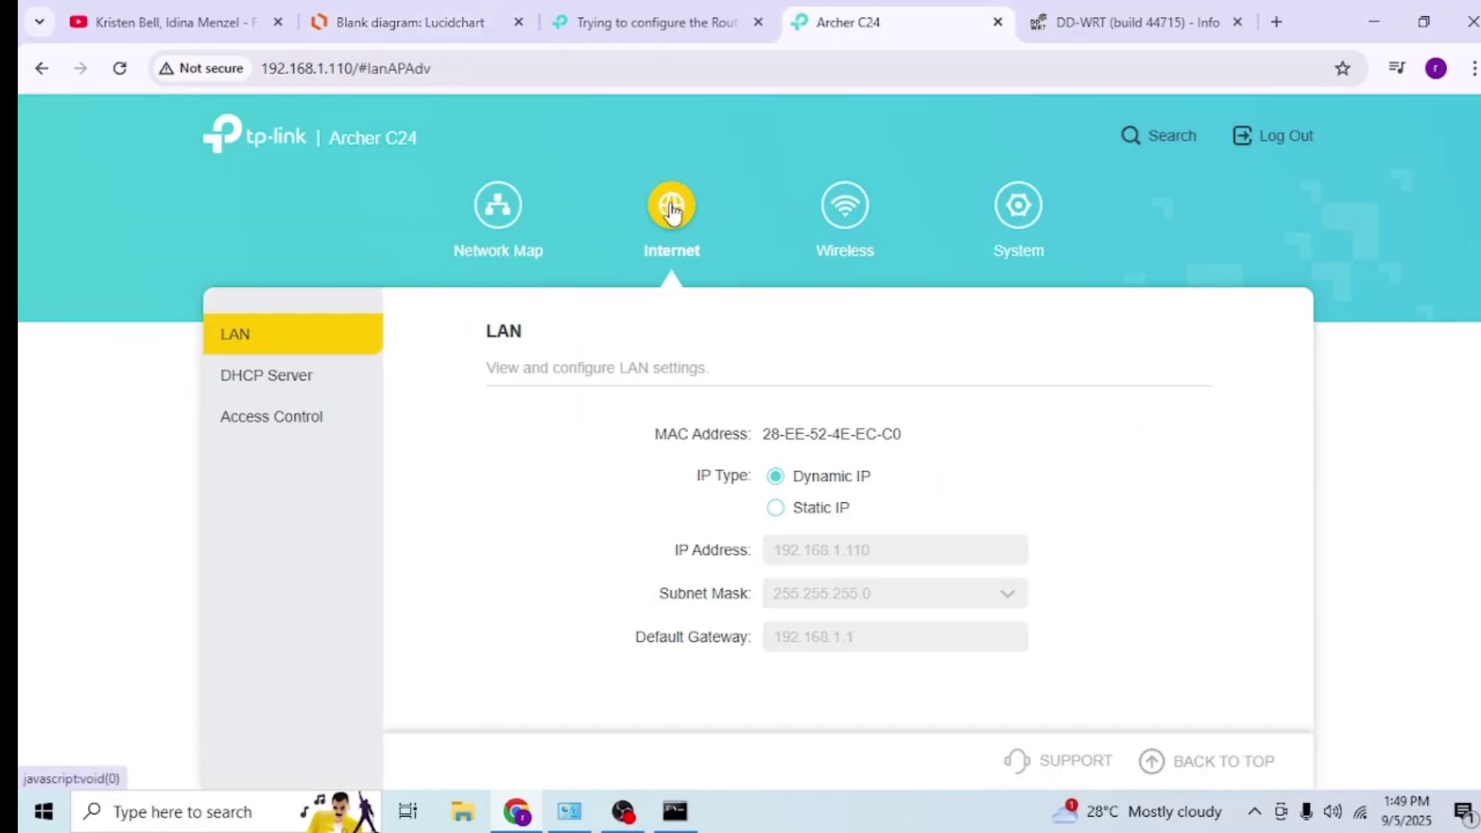
pyautogui.click(293, 375)
pyautogui.scroll(-5, 555, 450)
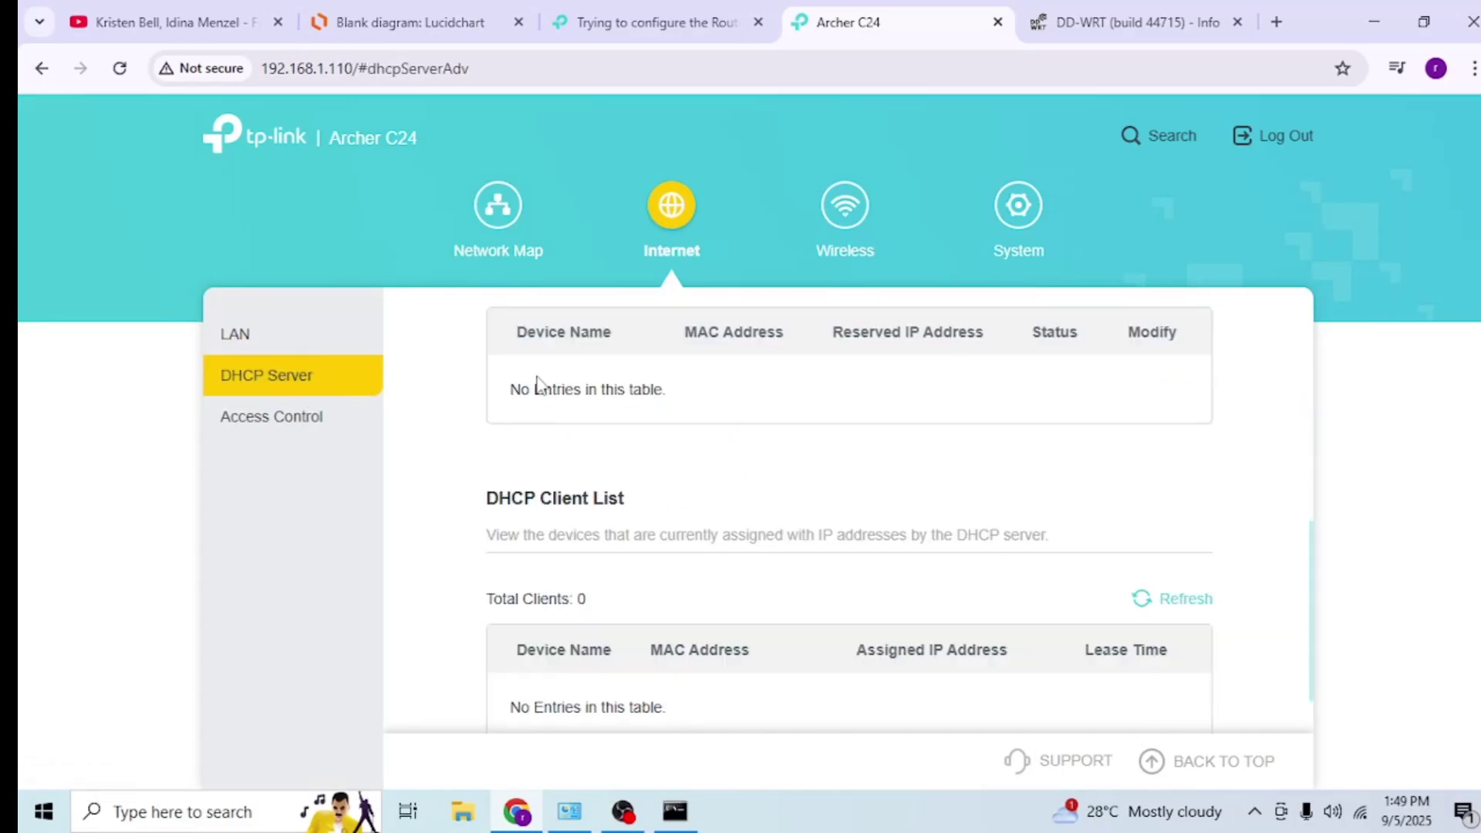
pyautogui.click(378, 415)
pyautogui.click(236, 334)
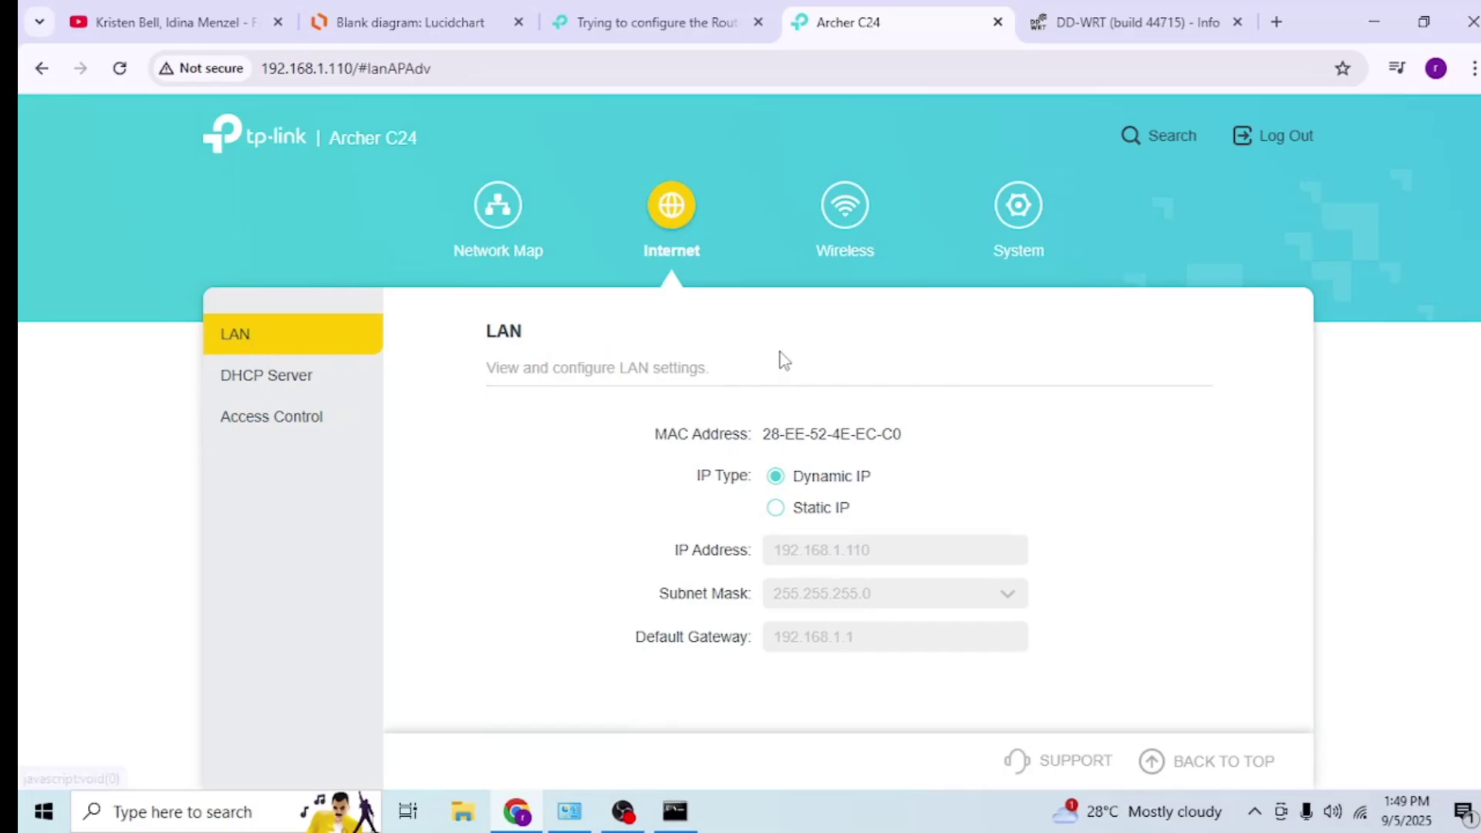
pyautogui.click(1018, 208)
pyautogui.scroll(-5, 432, 509)
pyautogui.scroll(3, 463, 525)
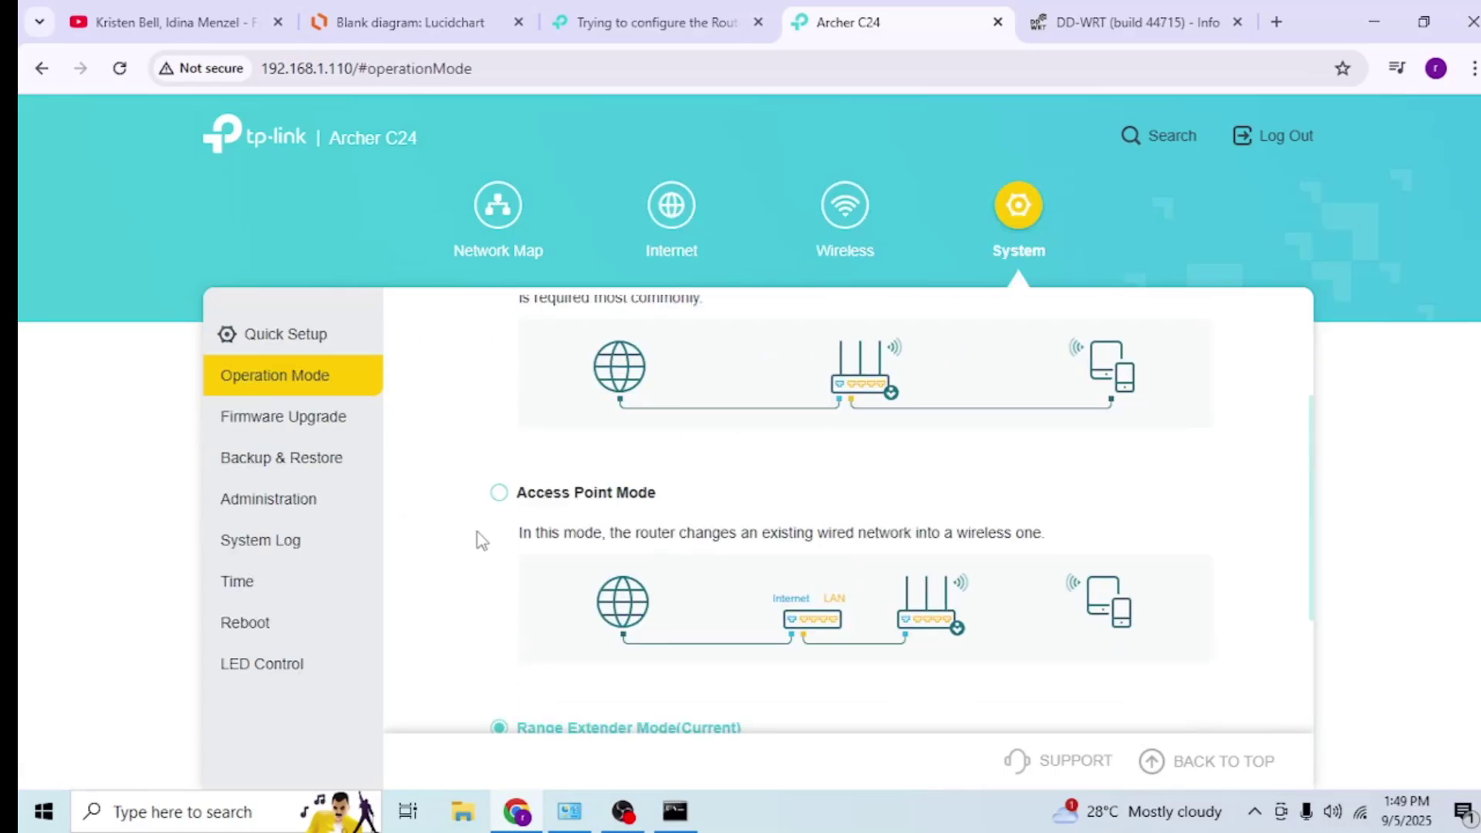
pyautogui.scroll(3, 485, 517)
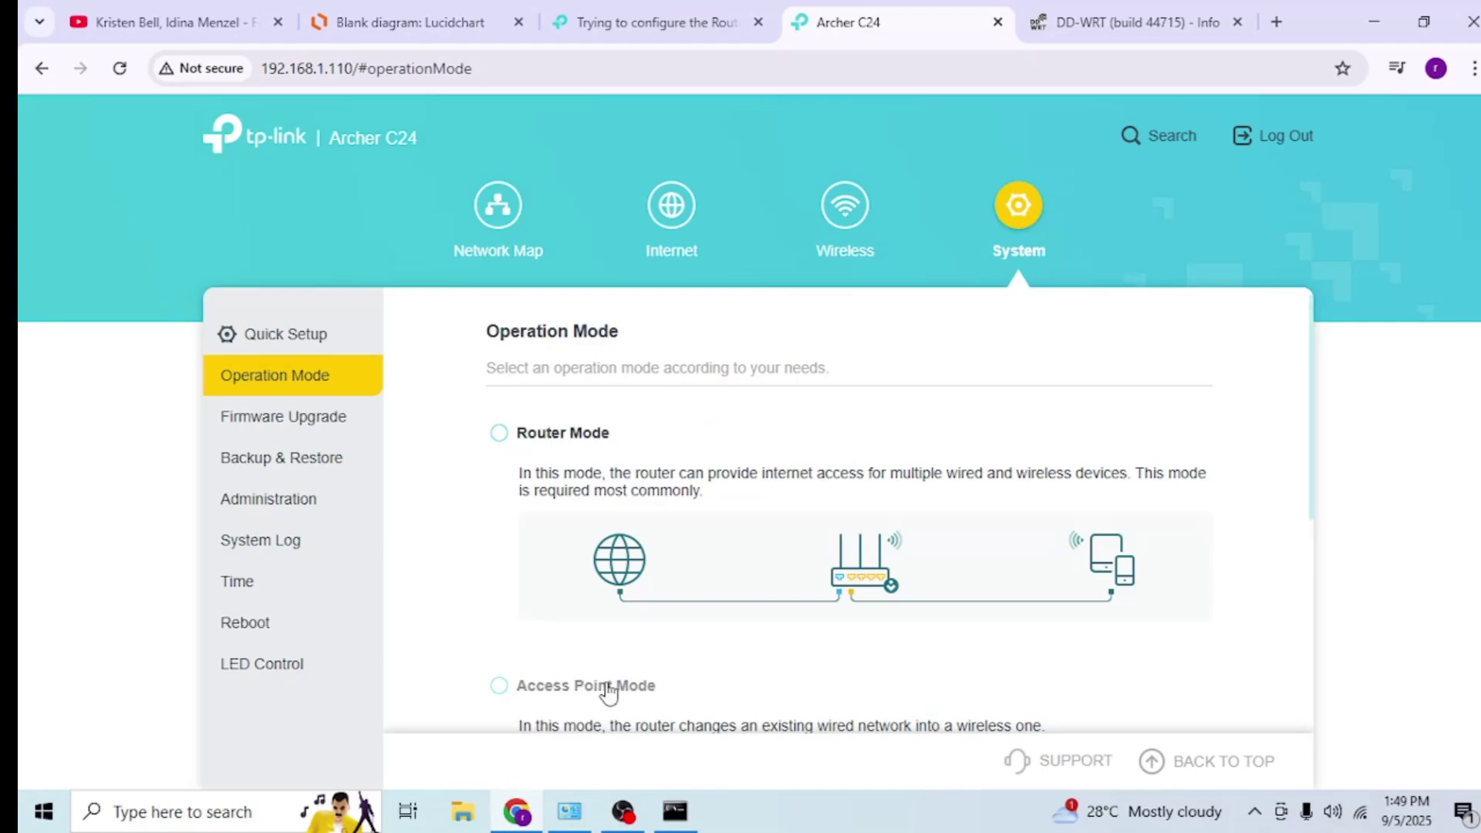
# - Look through the System pages: Administration, Time, Operation Mode, Firmware Upgrade and Backup & Restore
pyautogui.click(255, 508)
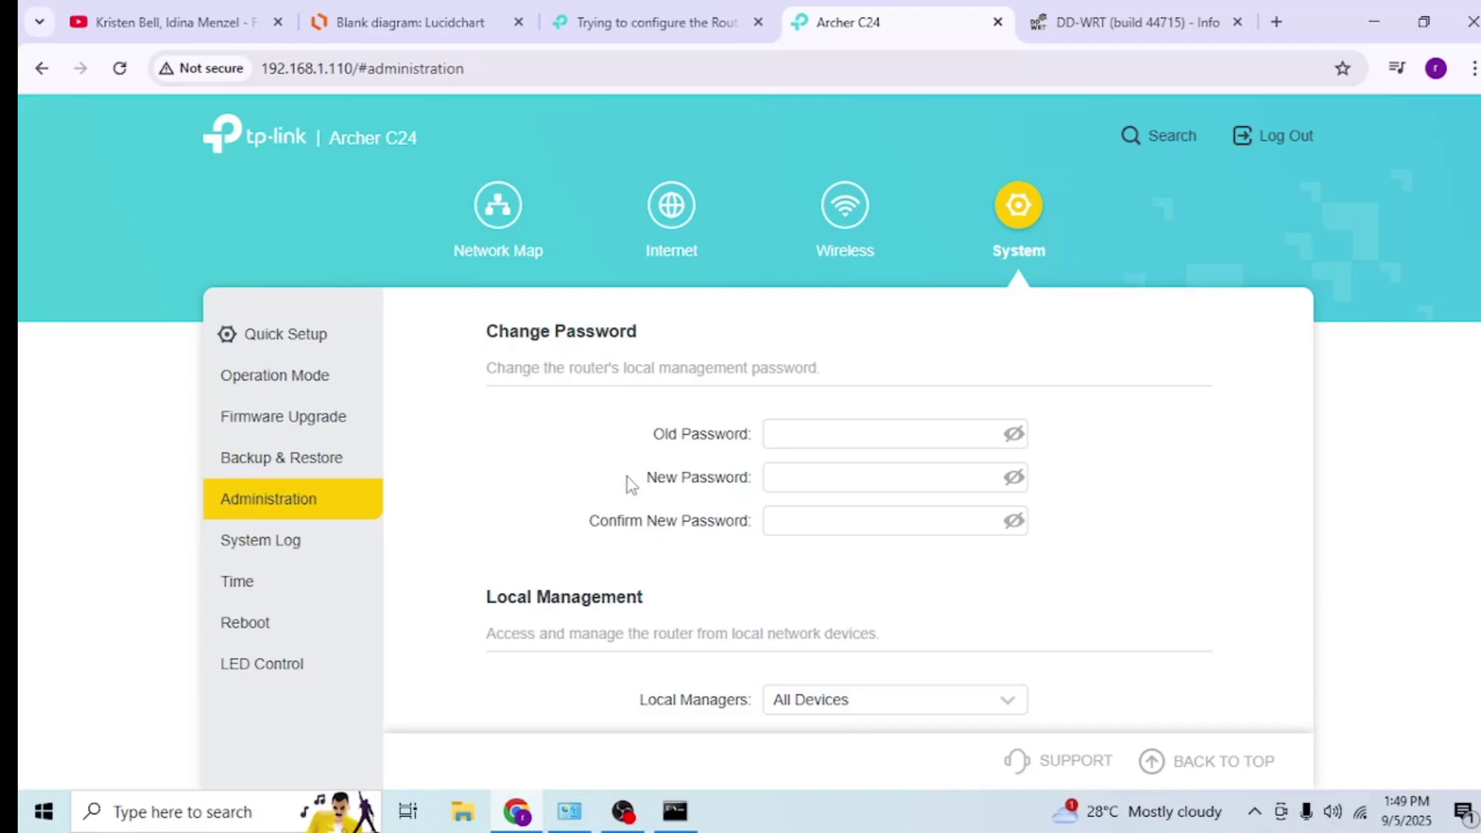
pyautogui.scroll(-1, 871, 436)
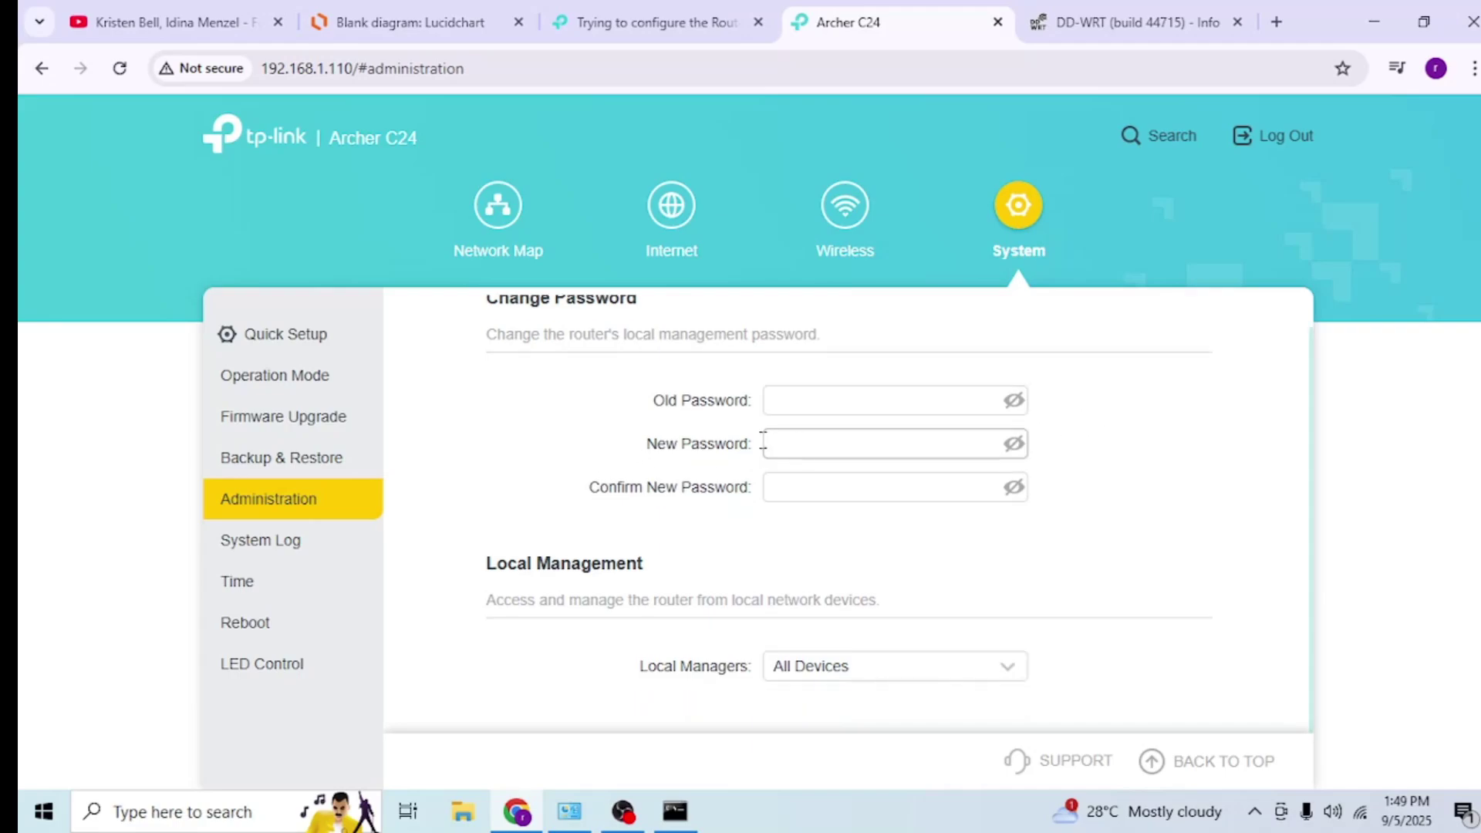
pyautogui.click(246, 590)
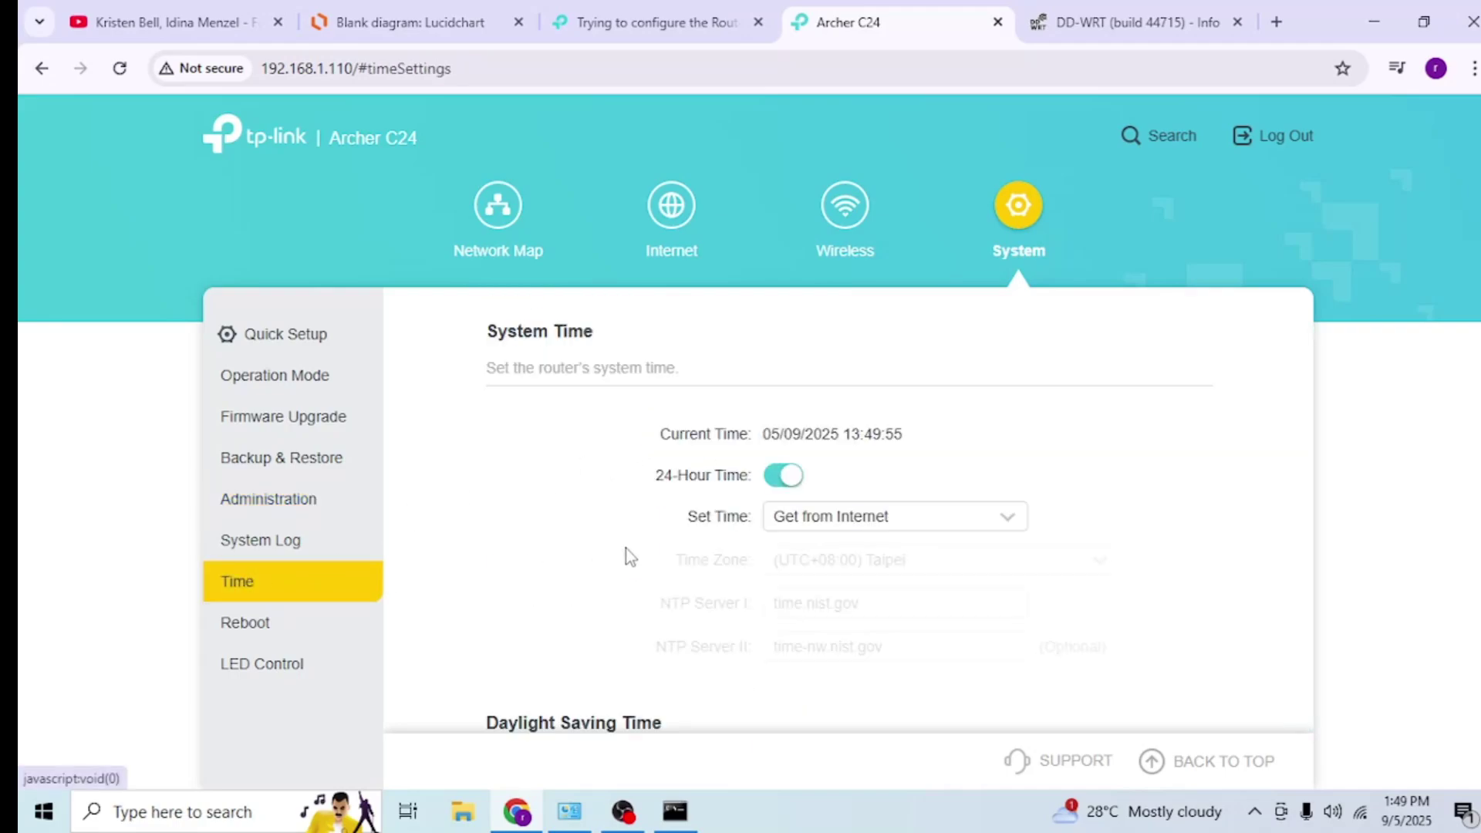
pyautogui.click(287, 385)
pyautogui.click(265, 418)
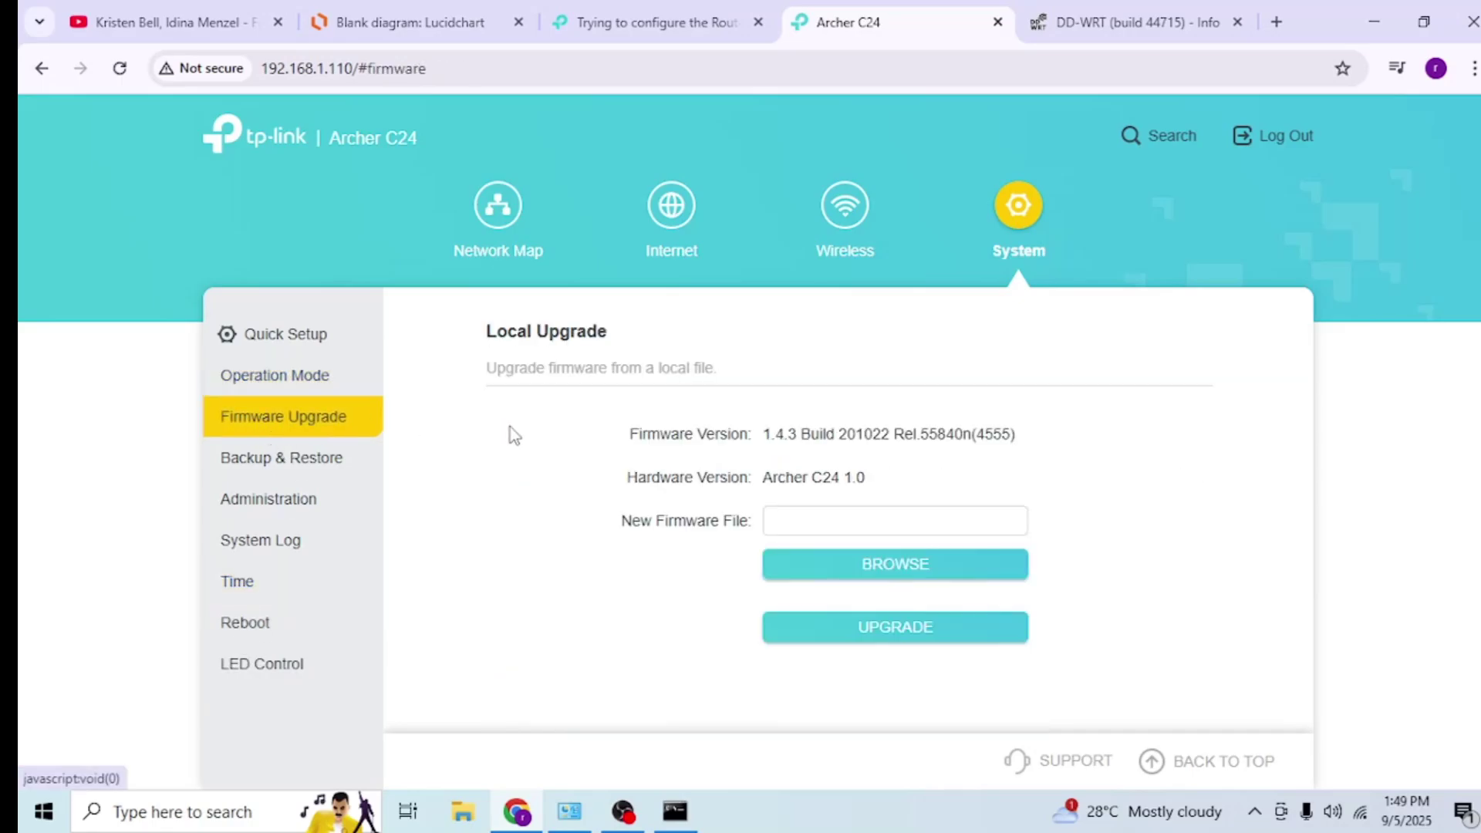
pyautogui.click(290, 464)
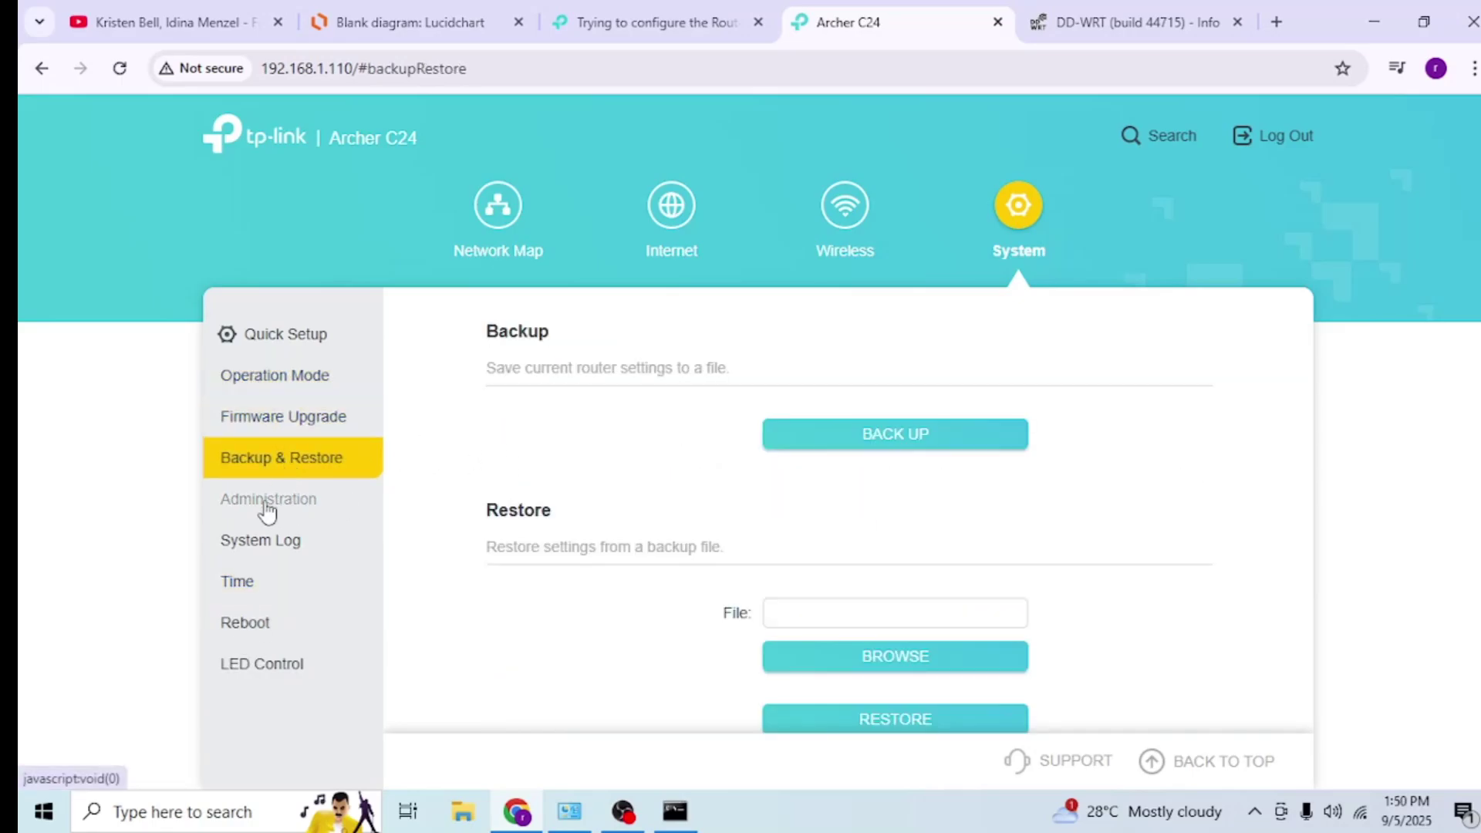
pyautogui.click(267, 509)
# - Go back to the Network Map, then return to DD-WRT's System Information page
pyautogui.click(490, 246)
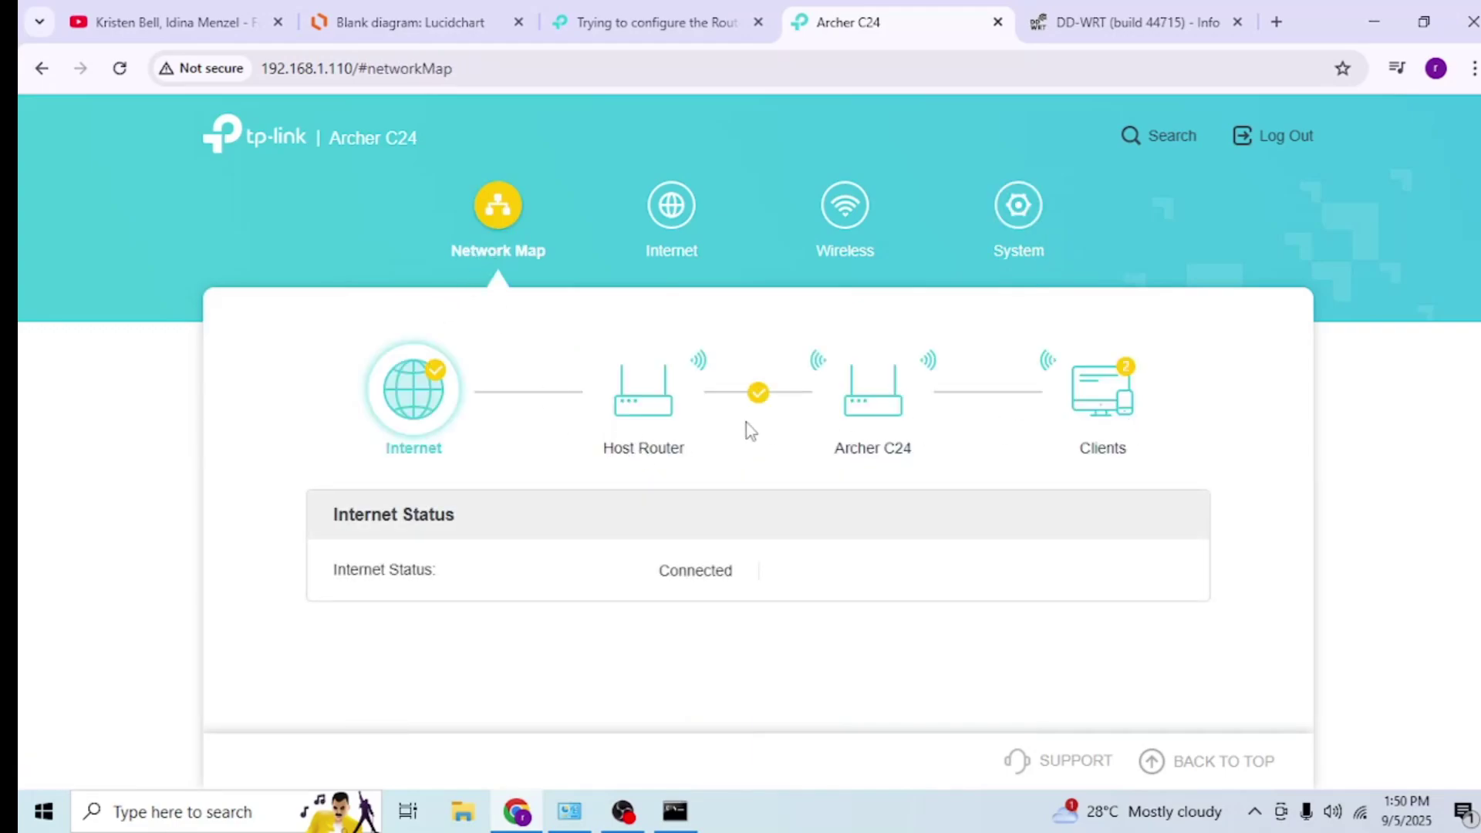
pyautogui.click(1143, 17)
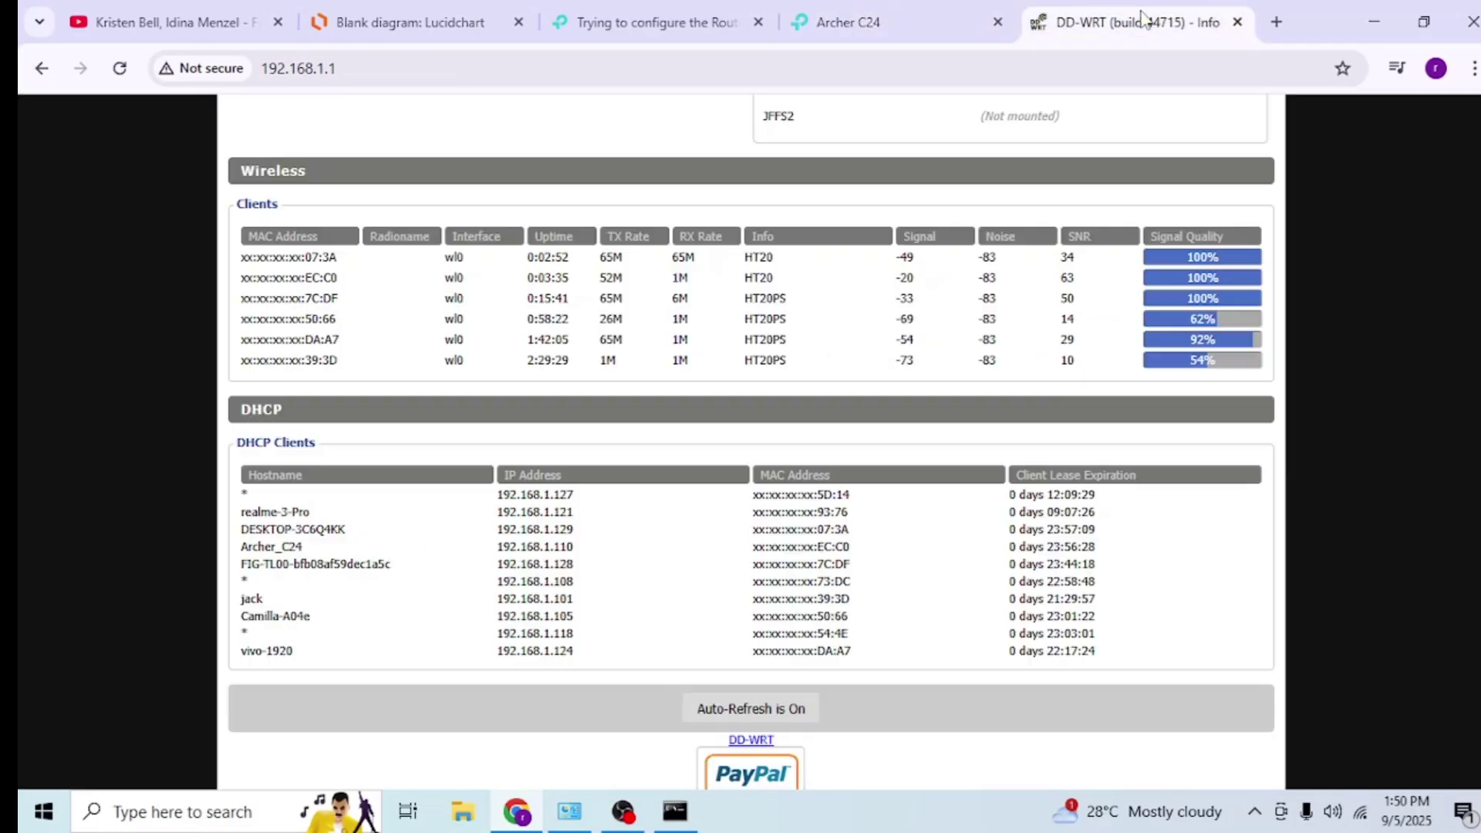
pyautogui.scroll(10, 537, 322)
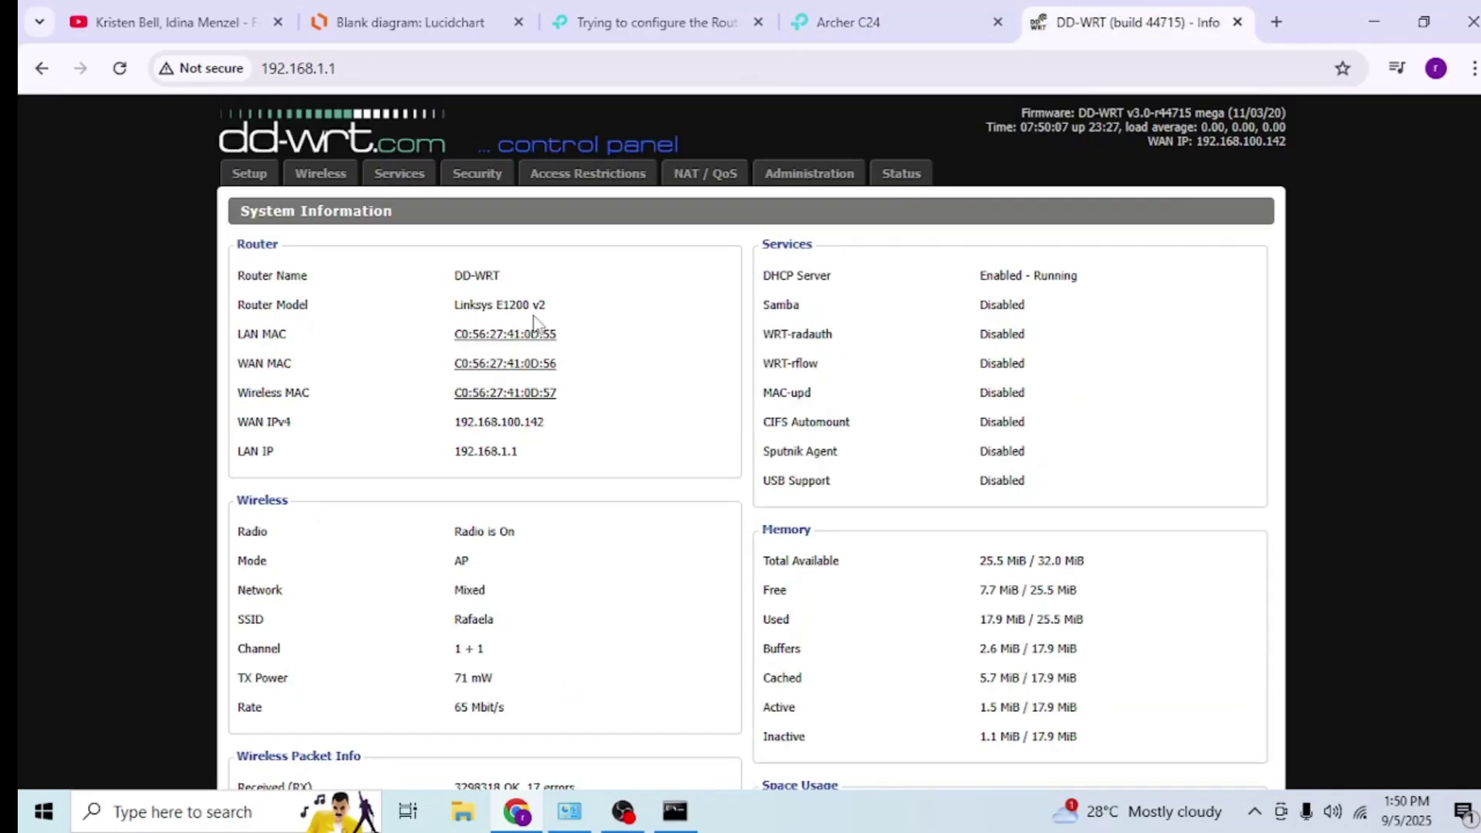
# - Sign in to DD-WRT at 192.168.1.1 with the admin account to reach Services Management
pyautogui.click(421, 176)
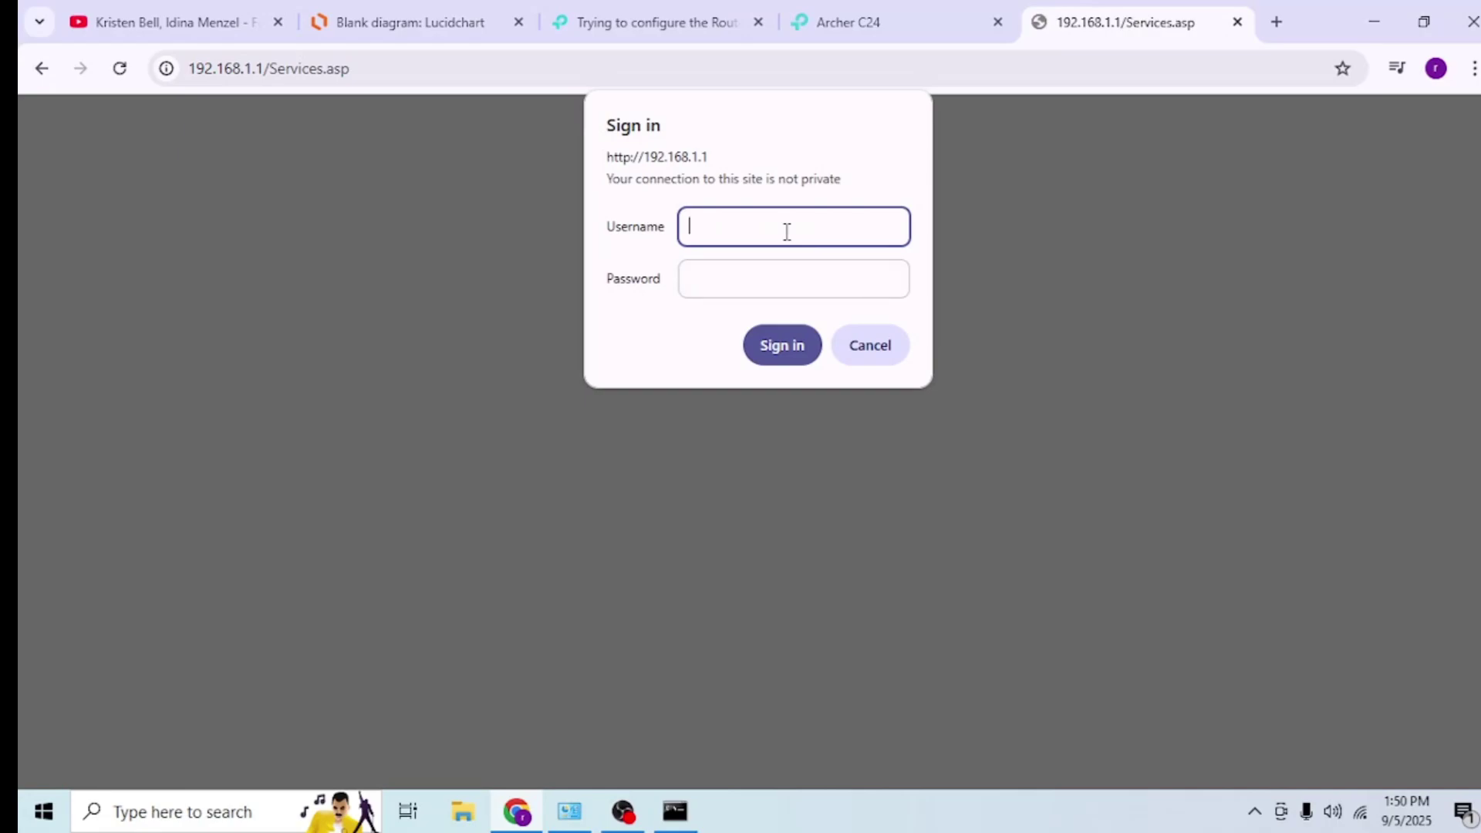
pyautogui.write('admin')
pyautogui.press('Tab')
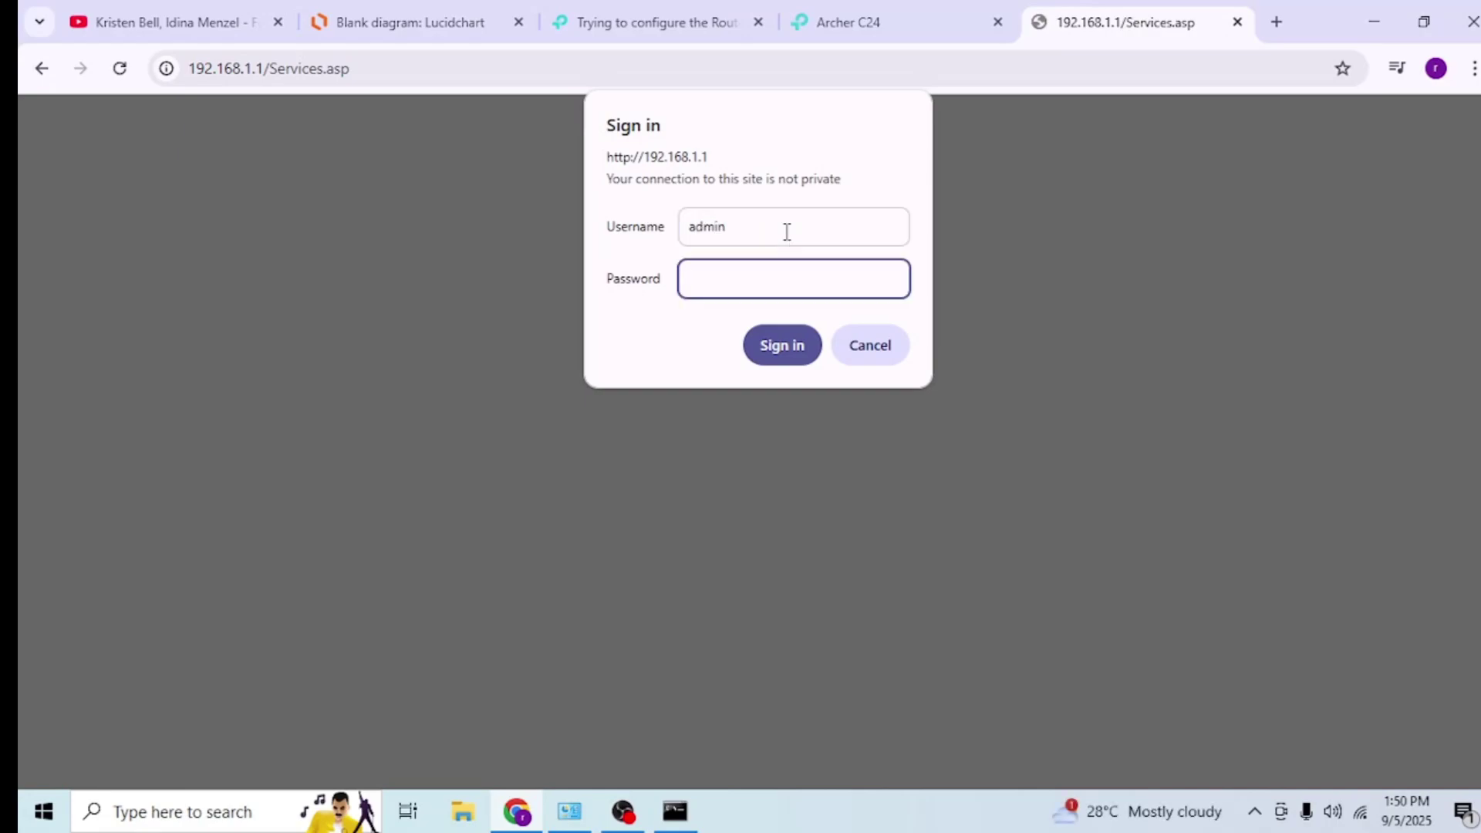
pyautogui.press('Return')
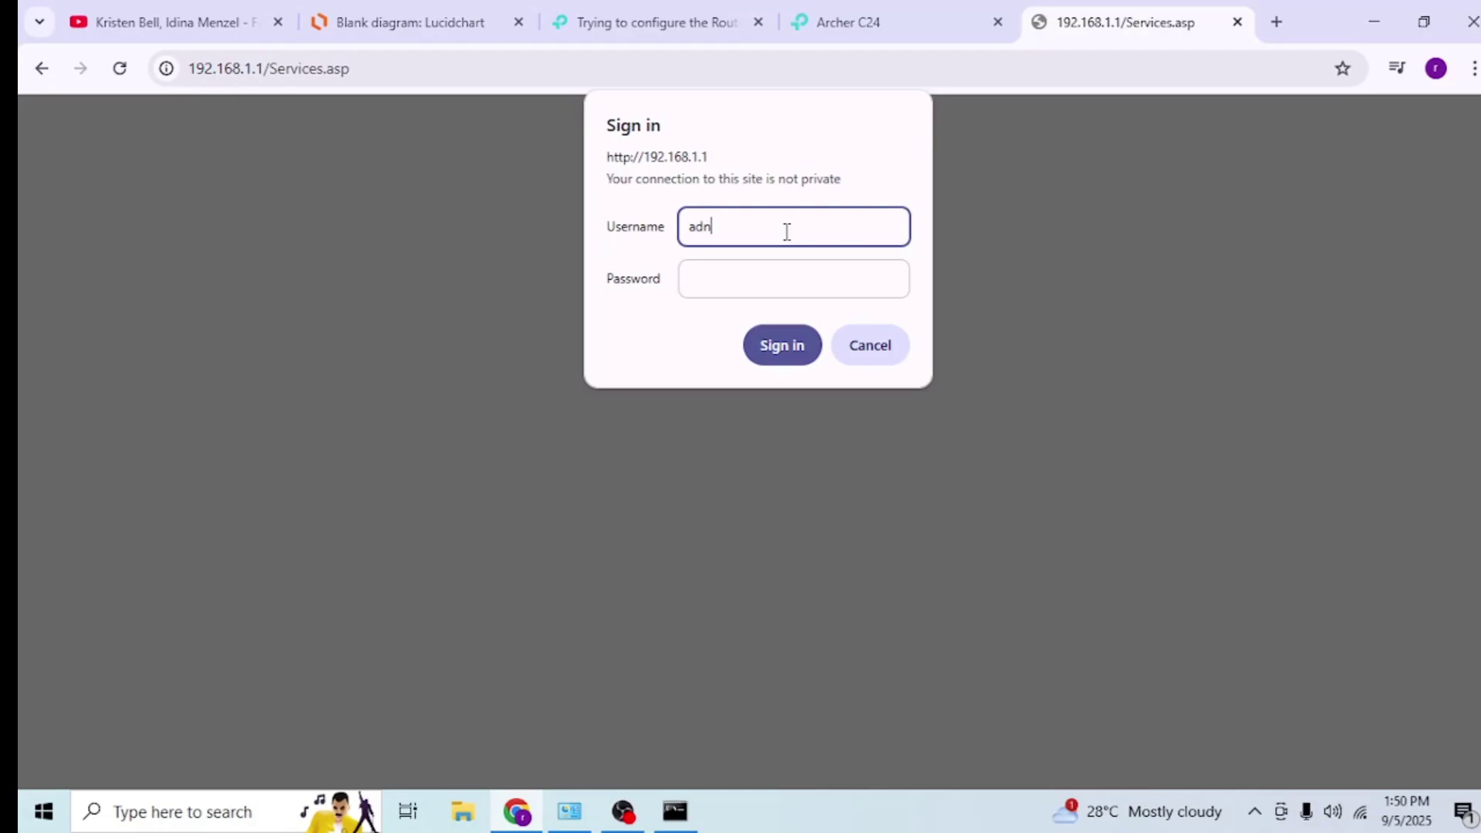
pyautogui.write('admin')
pyautogui.press('Tab')
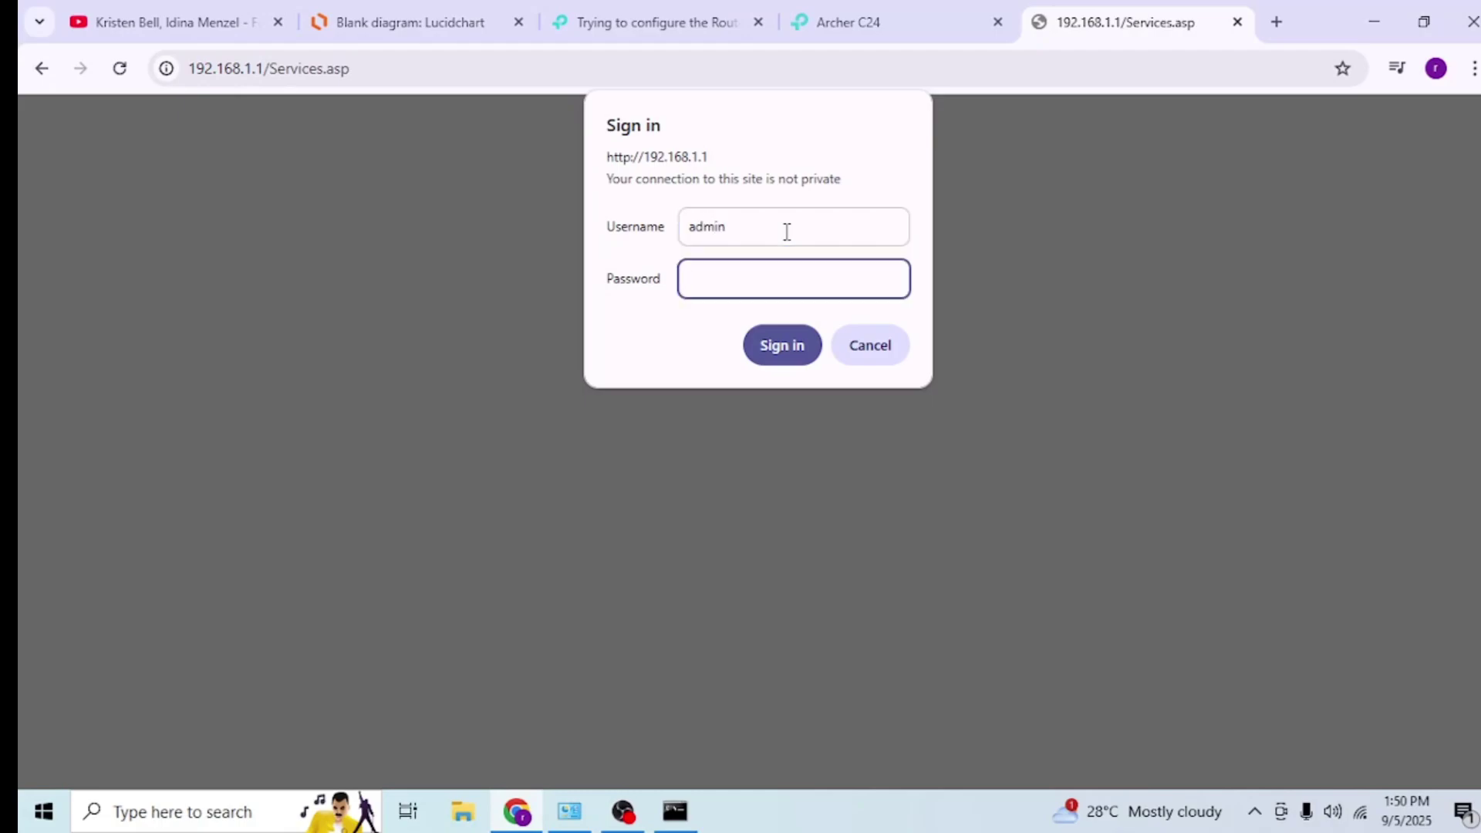
pyautogui.press('Return')
pyautogui.write('admi')
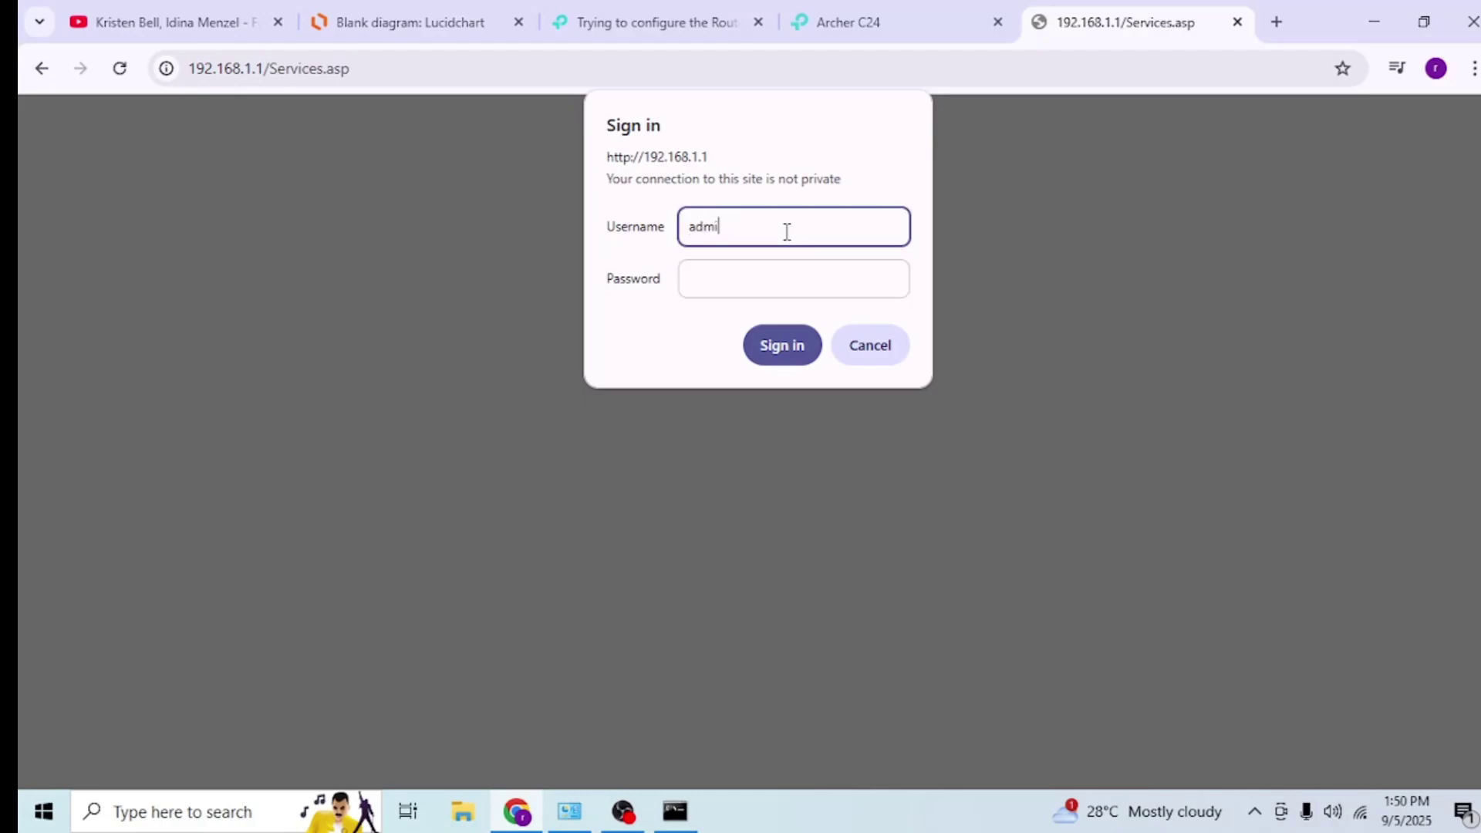
pyautogui.write('n')
pyautogui.press('Tab')
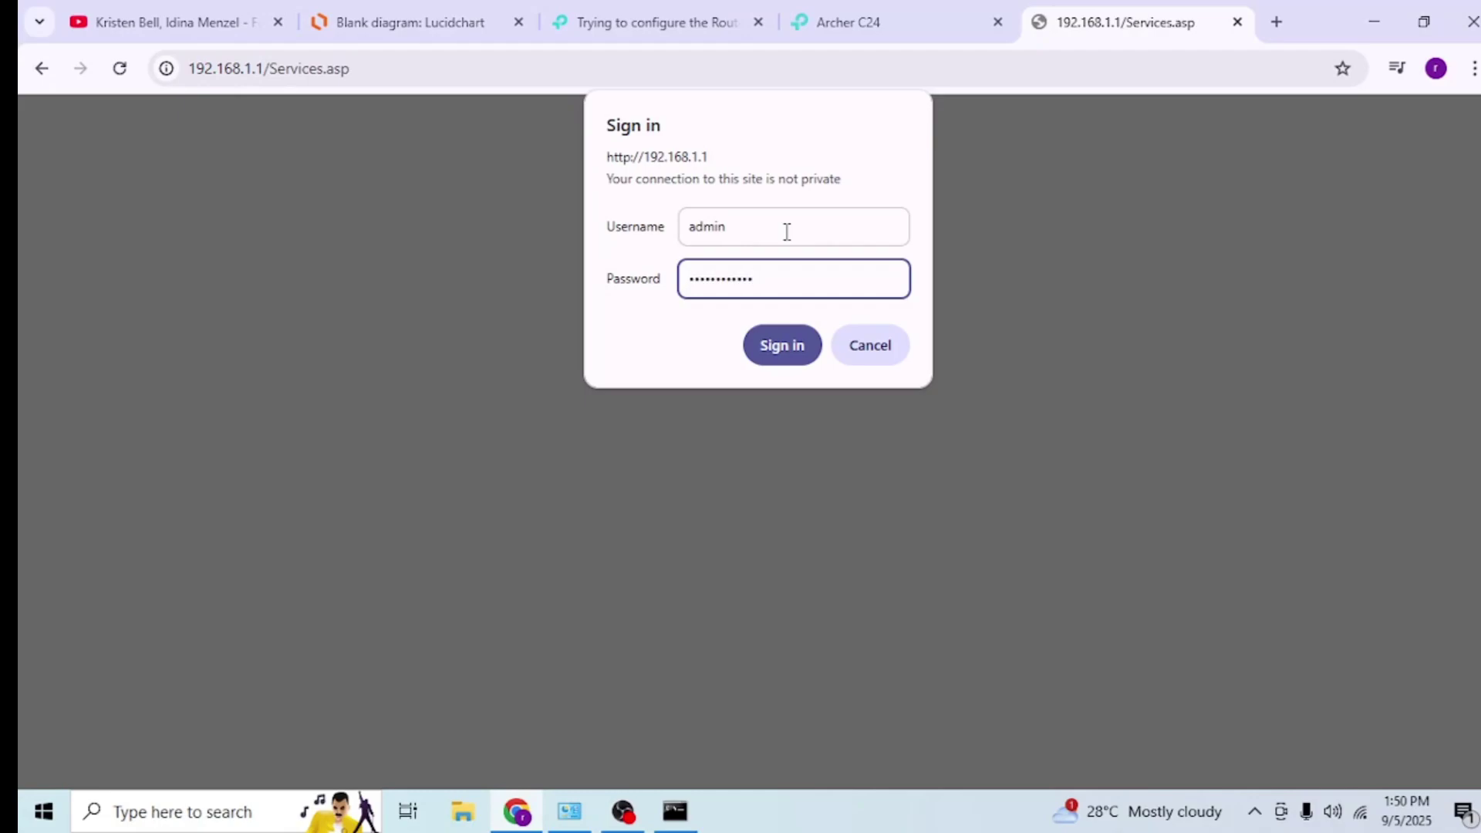
pyautogui.press('Return')
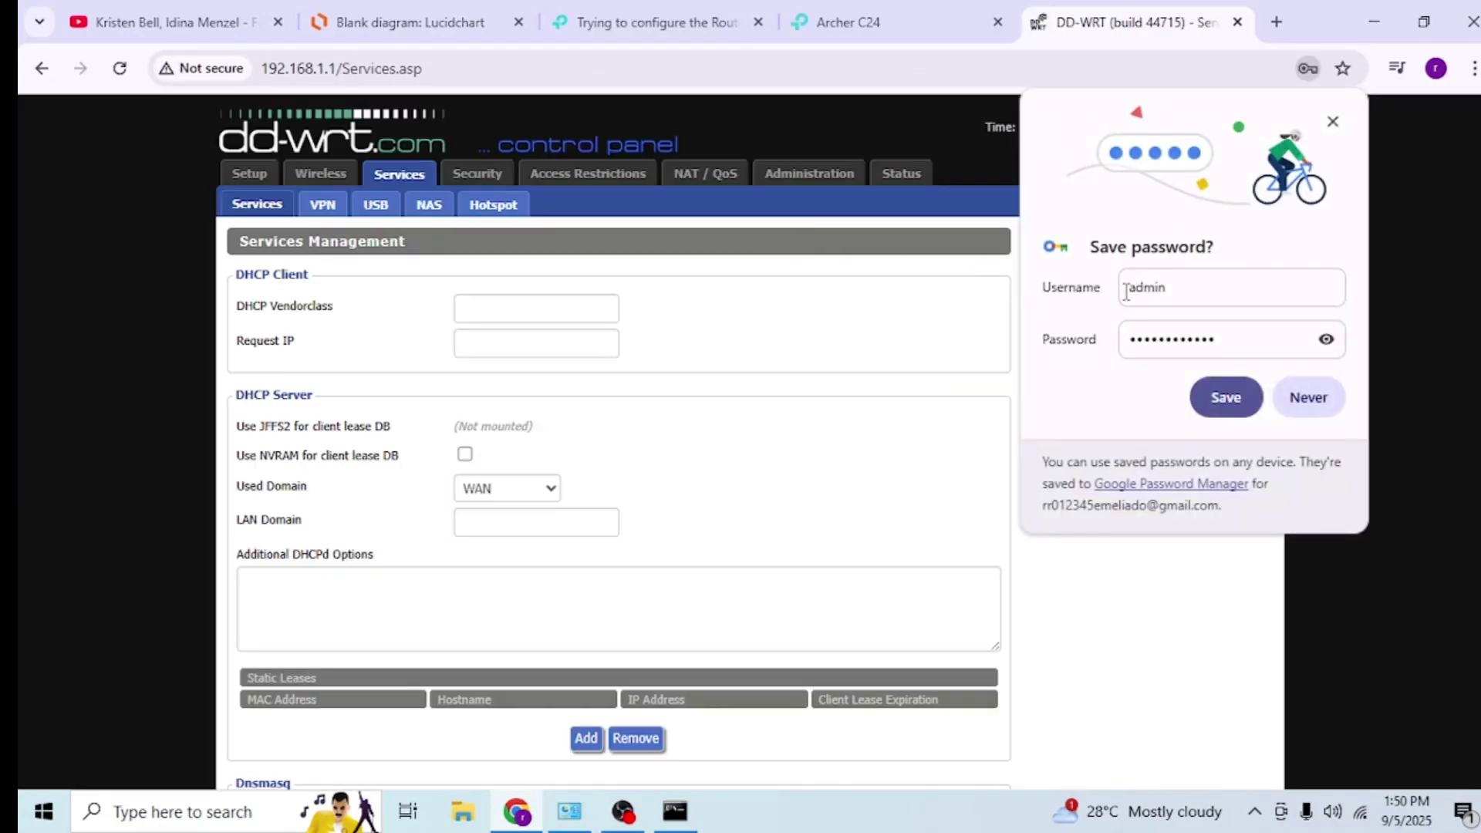
# - Decline Chrome's save-password prompt and review DD-WRT's Security firewall settings
pyautogui.click(1309, 393)
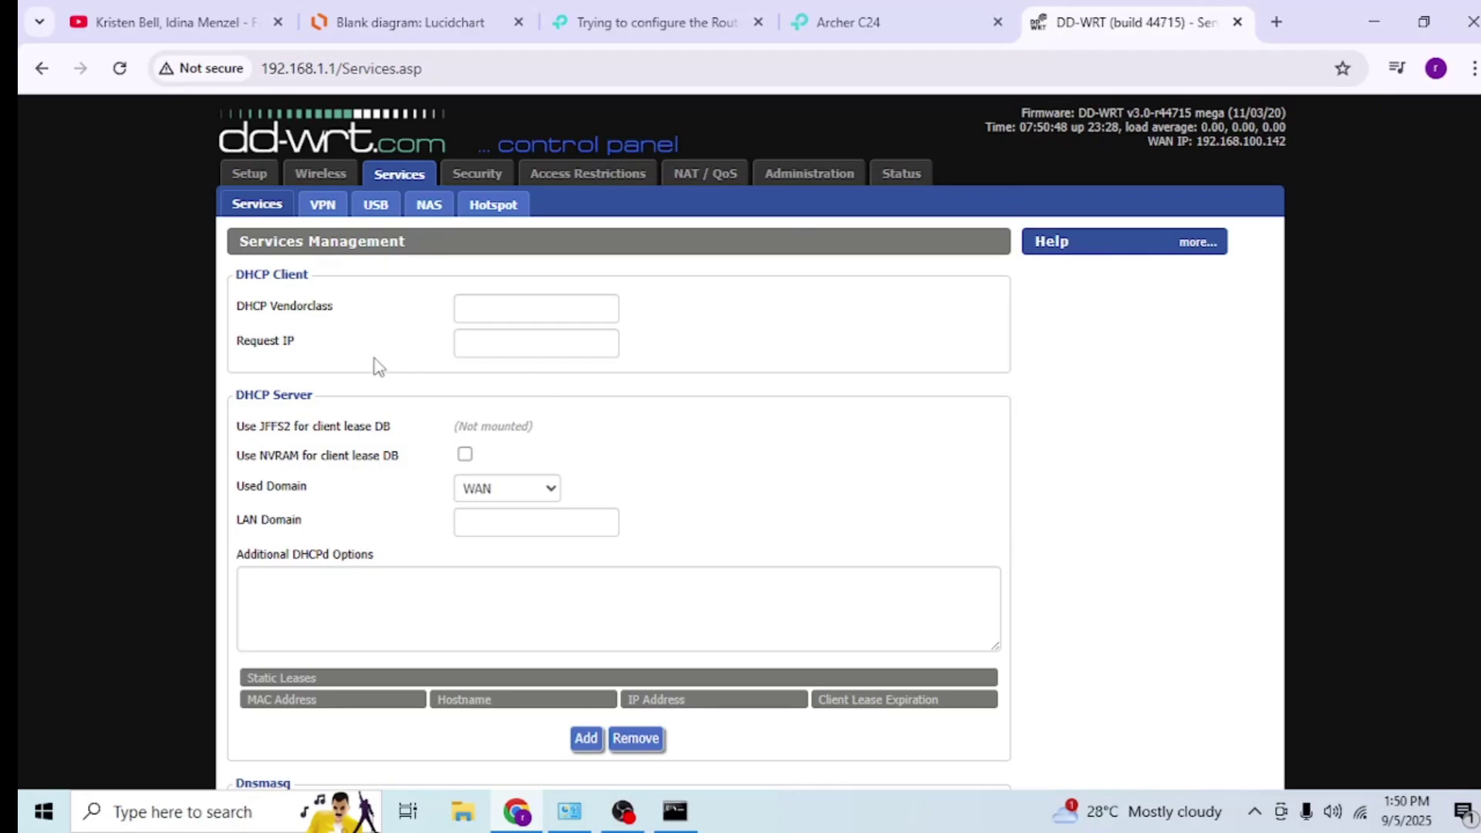
pyautogui.scroll(-8, 324, 337)
pyautogui.scroll(8, 321, 334)
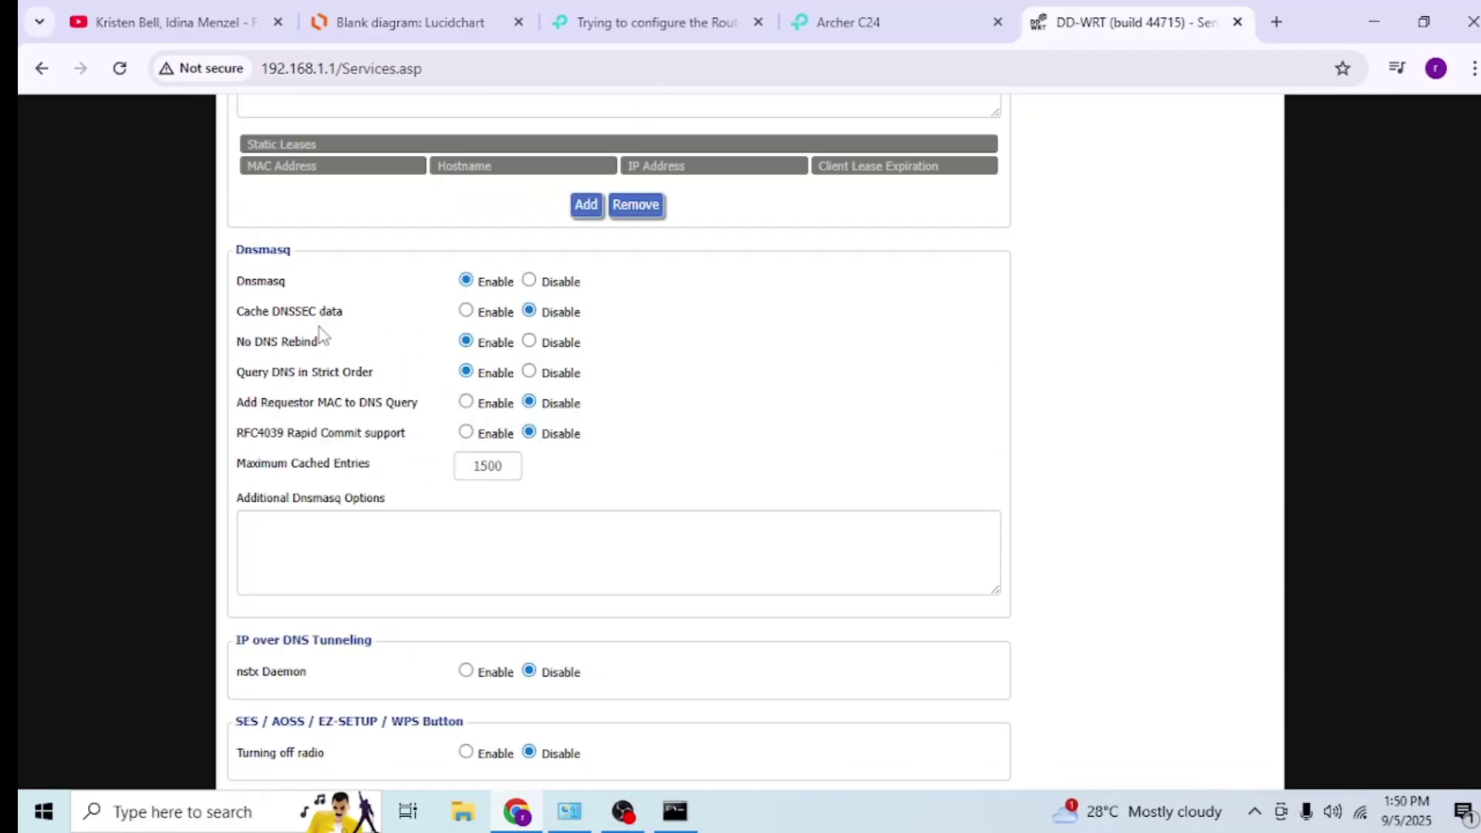
pyautogui.click(473, 175)
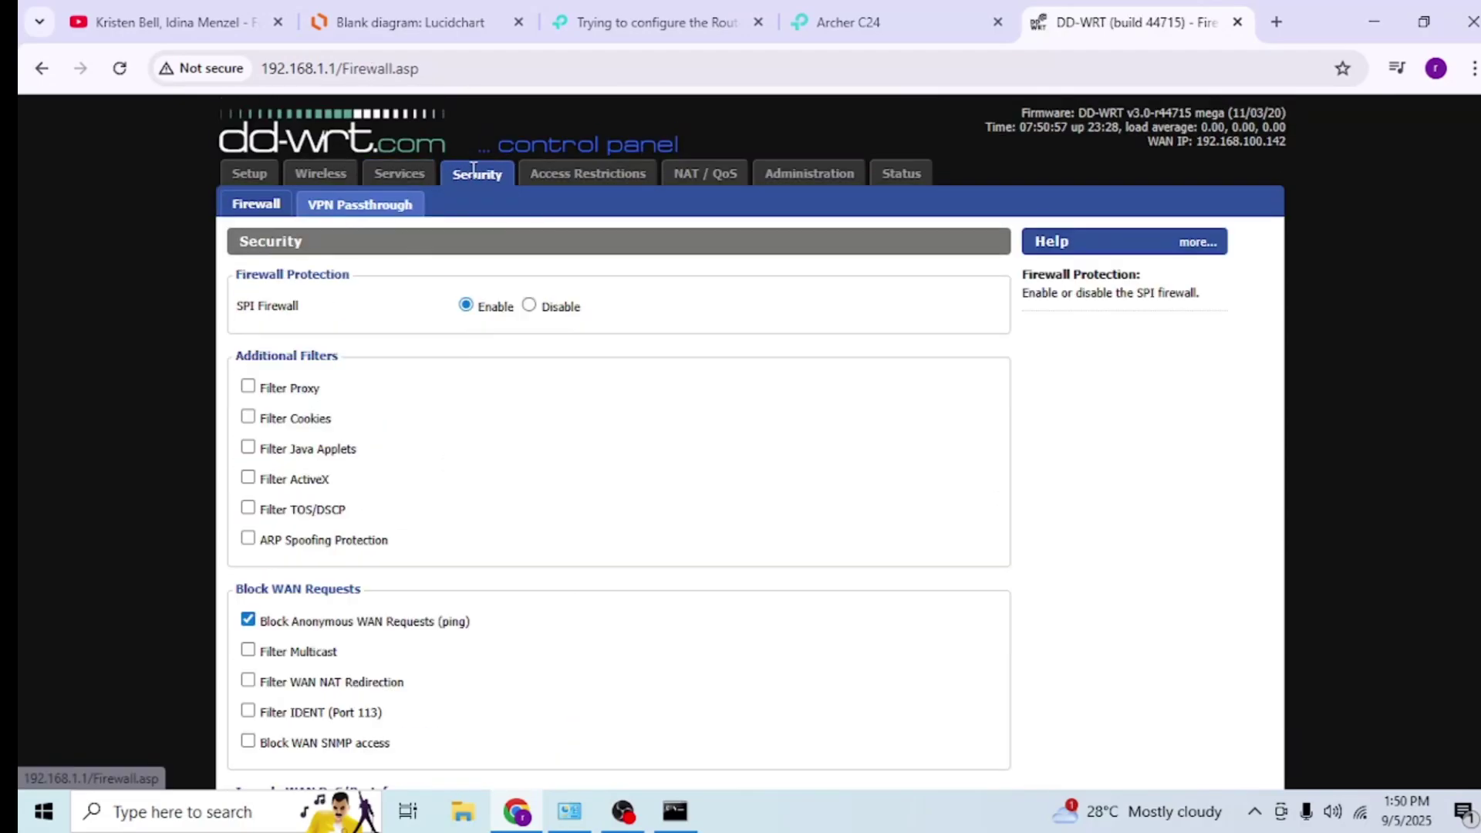
pyautogui.scroll(-6, 450, 340)
pyautogui.scroll(4, 532, 373)
pyautogui.scroll(2, 533, 373)
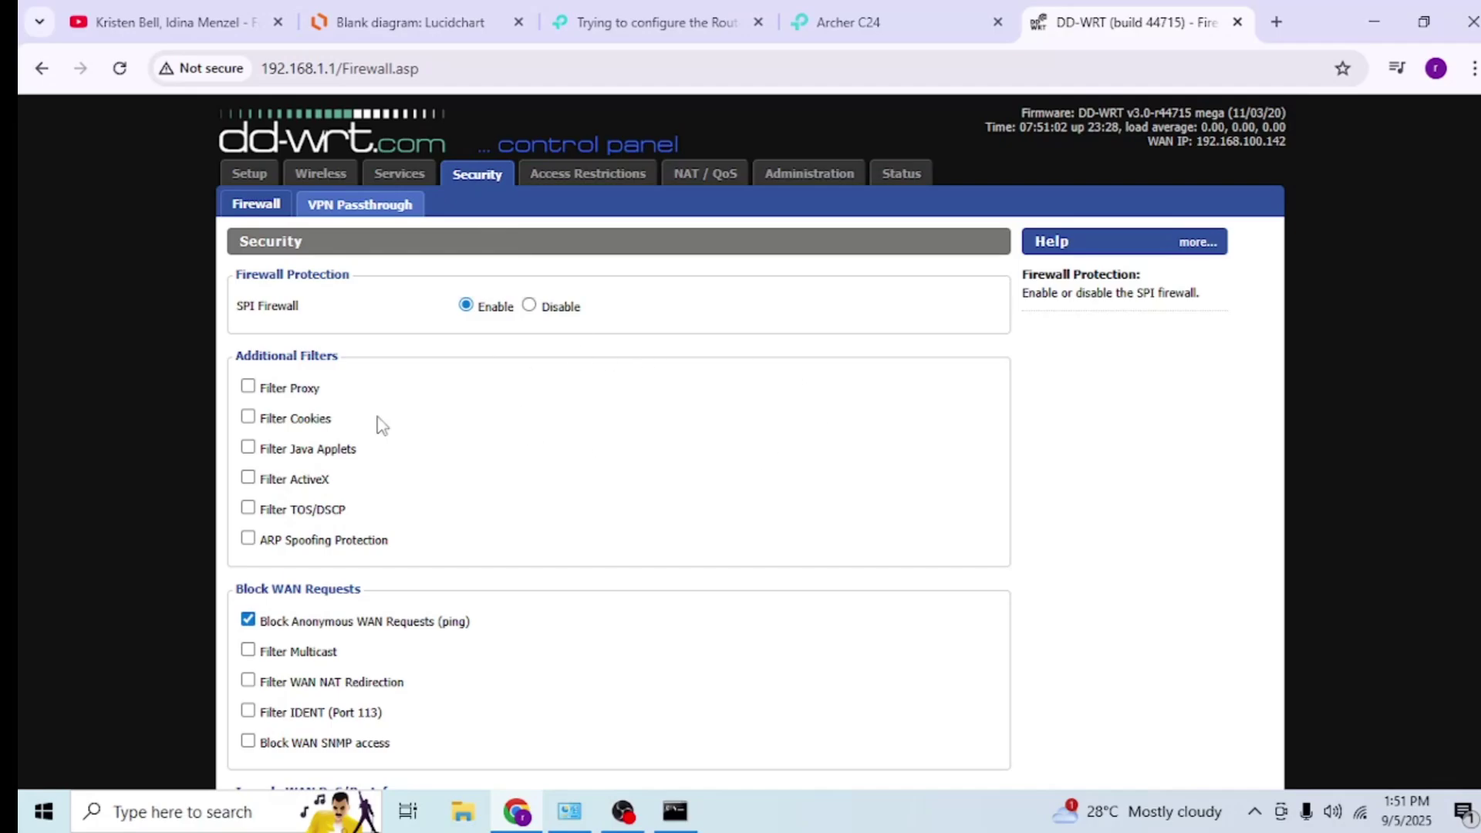
# - Browse Access Restrictions, NAT/QoS port forwarding, Administration, then the 2.4 GHz Wireless Basic Settings
pyautogui.click(571, 174)
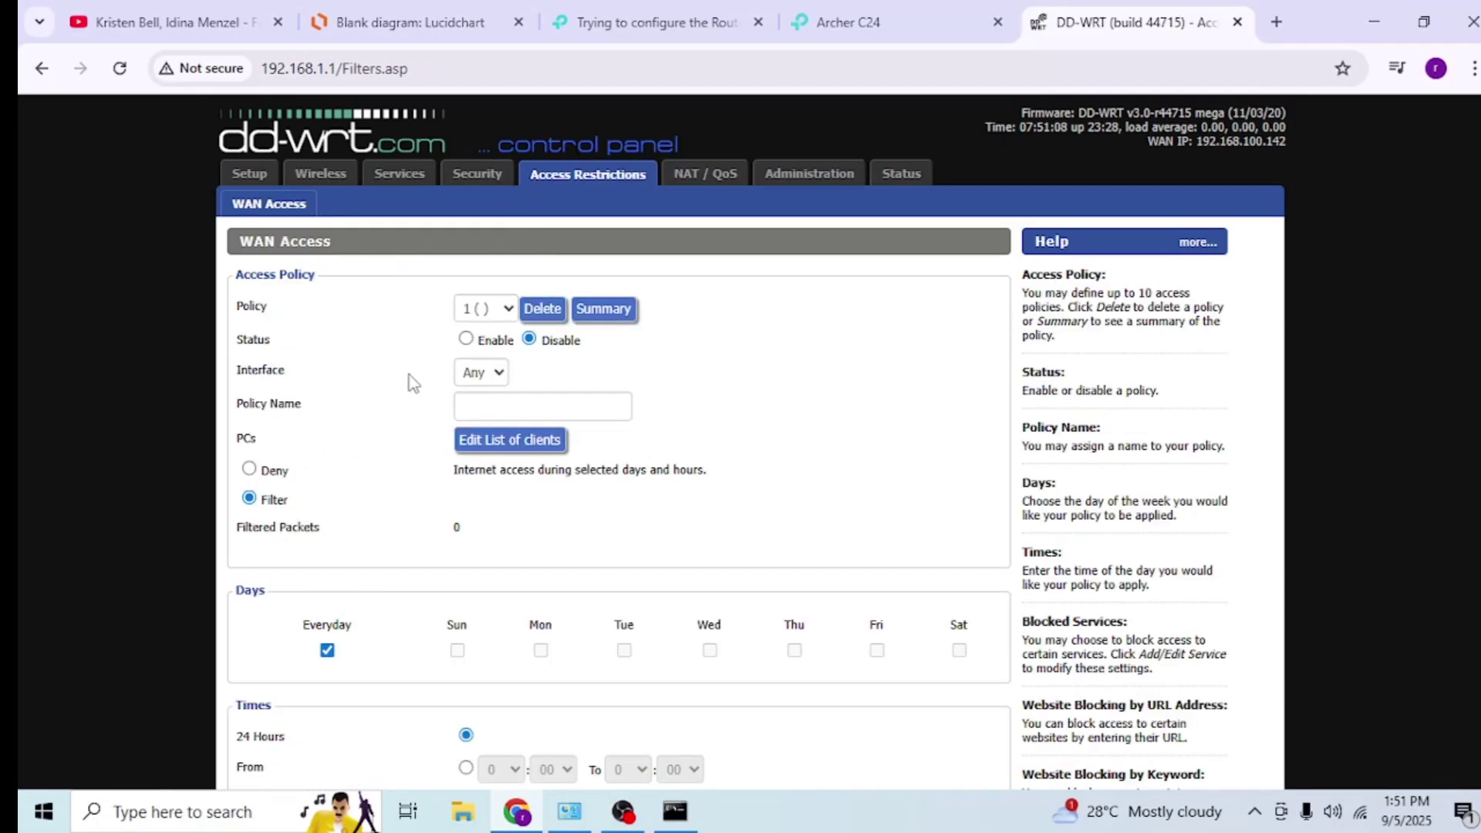
pyautogui.scroll(-4, 377, 374)
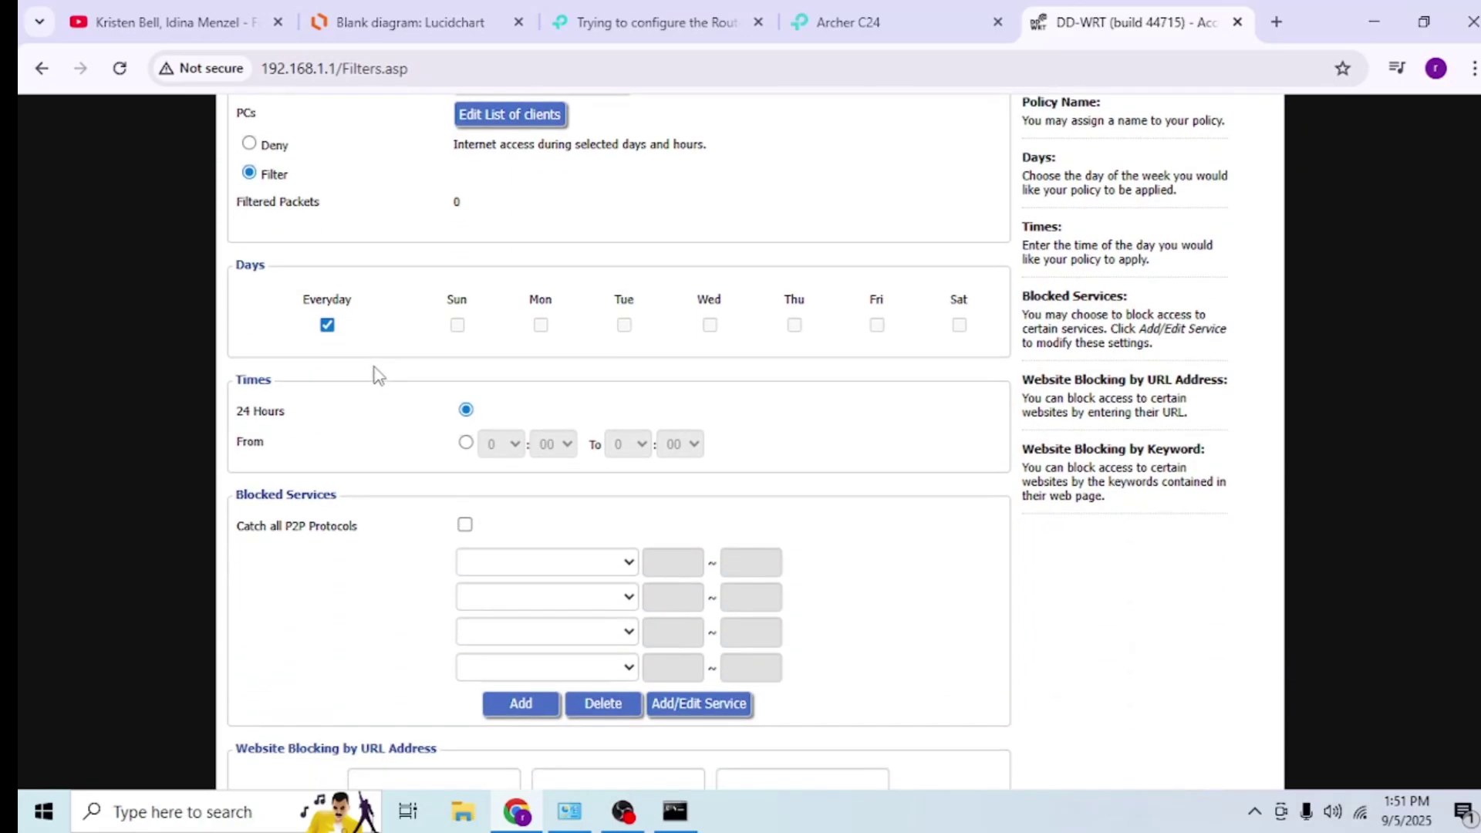
pyautogui.scroll(4, 377, 402)
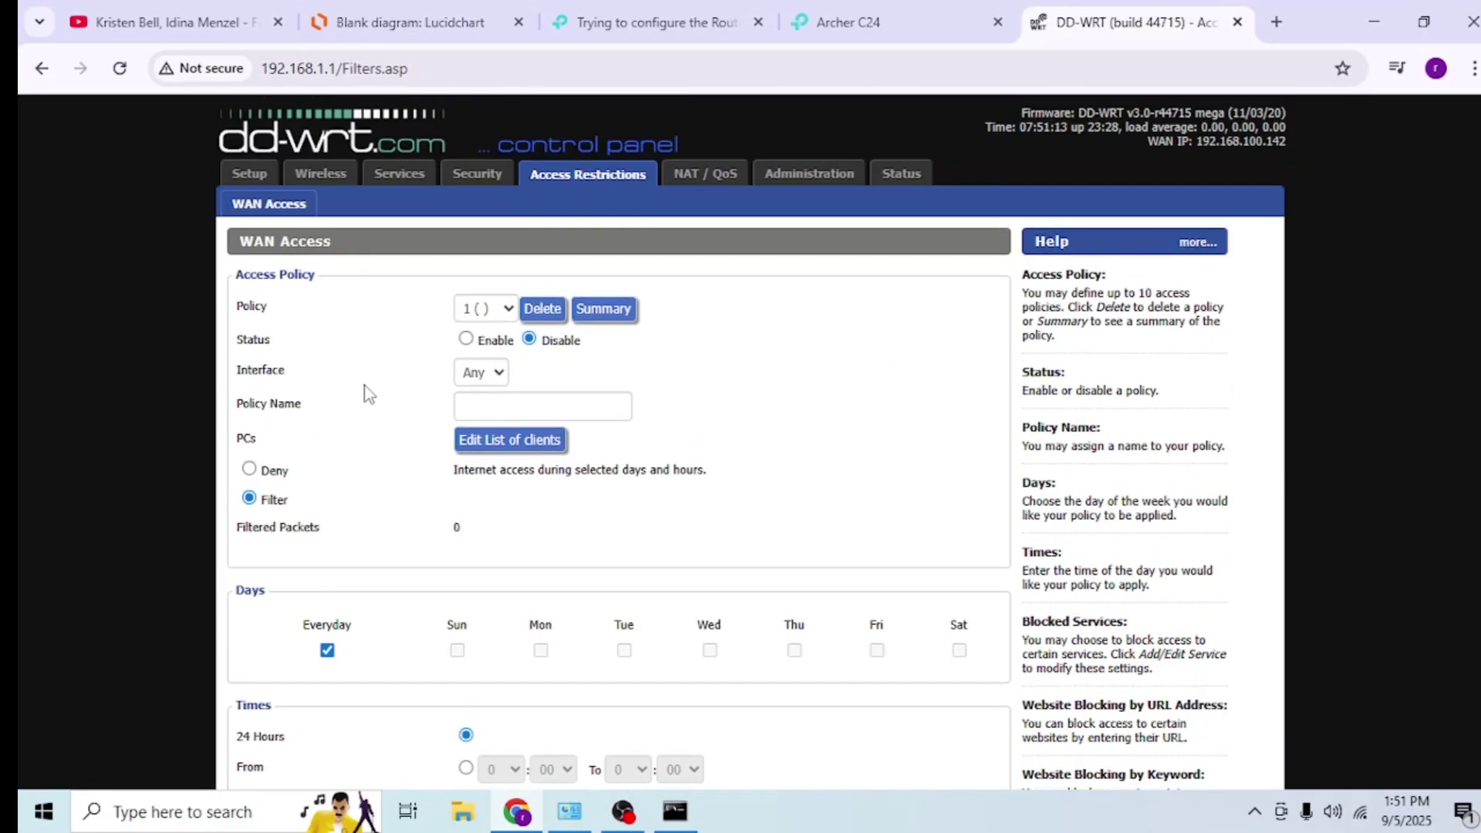
pyautogui.click(694, 187)
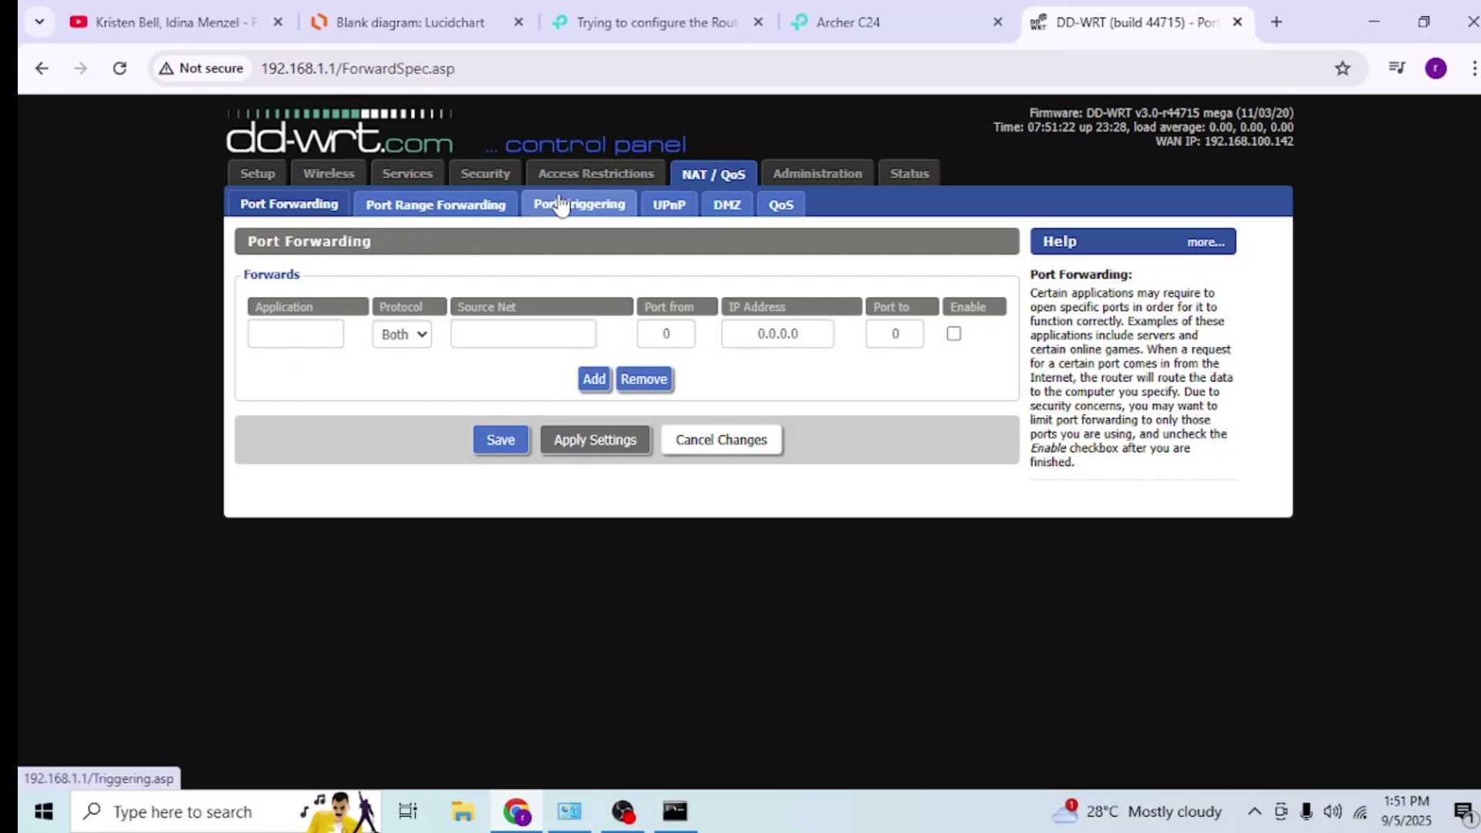
pyautogui.click(538, 181)
pyautogui.click(816, 175)
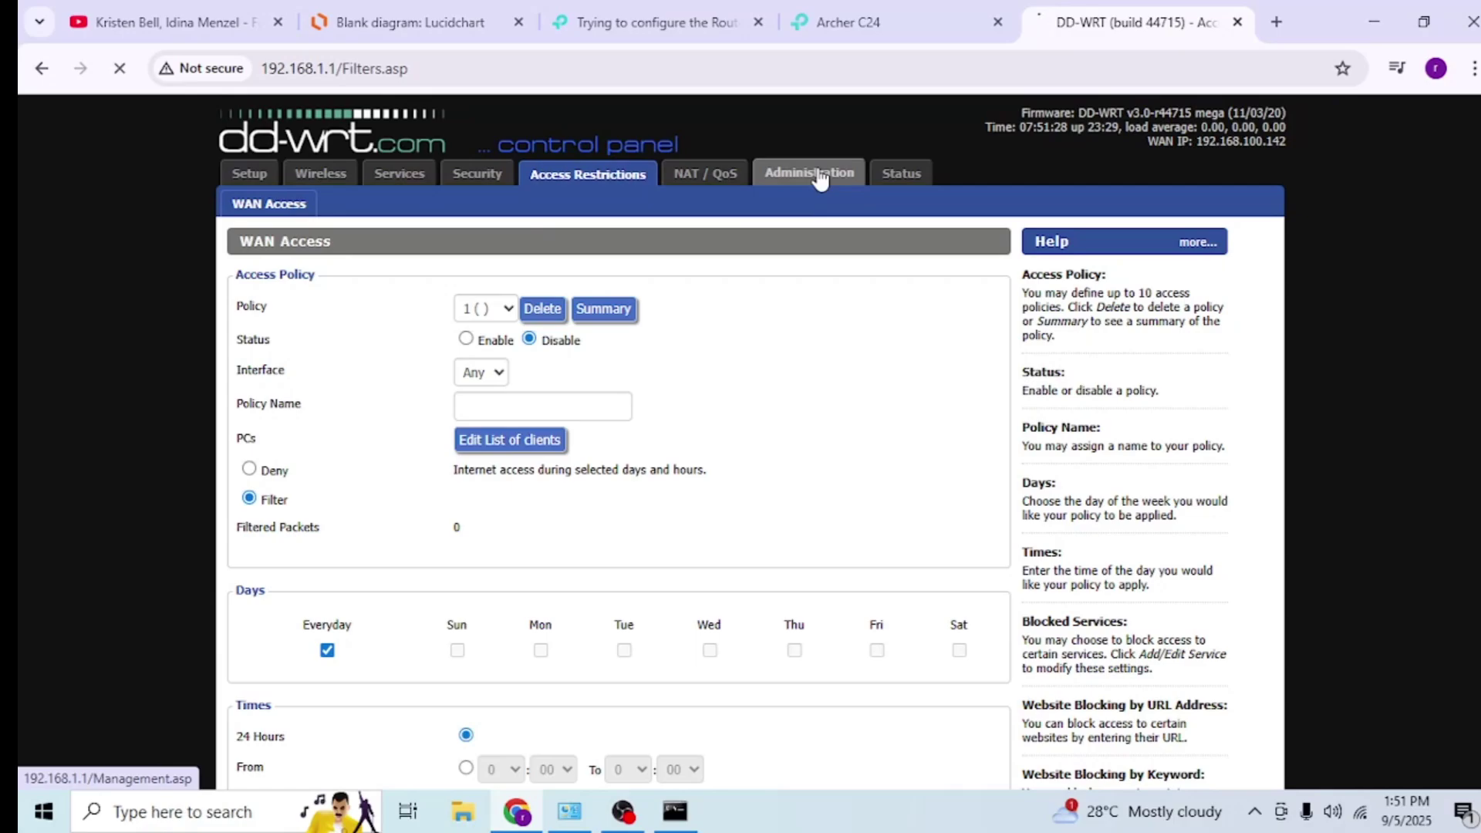
pyautogui.scroll(-4, 590, 339)
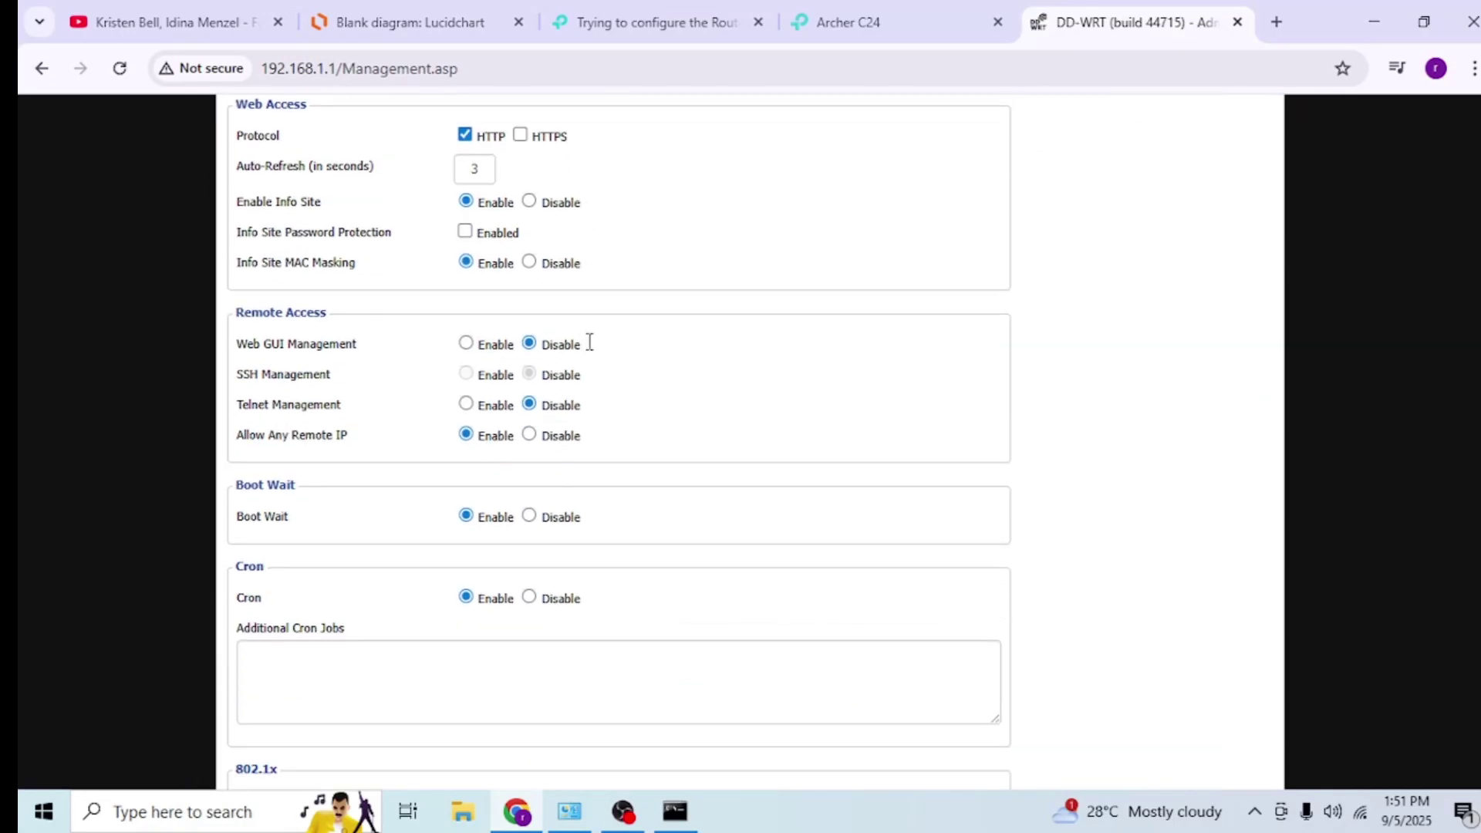
pyautogui.scroll(4, 574, 400)
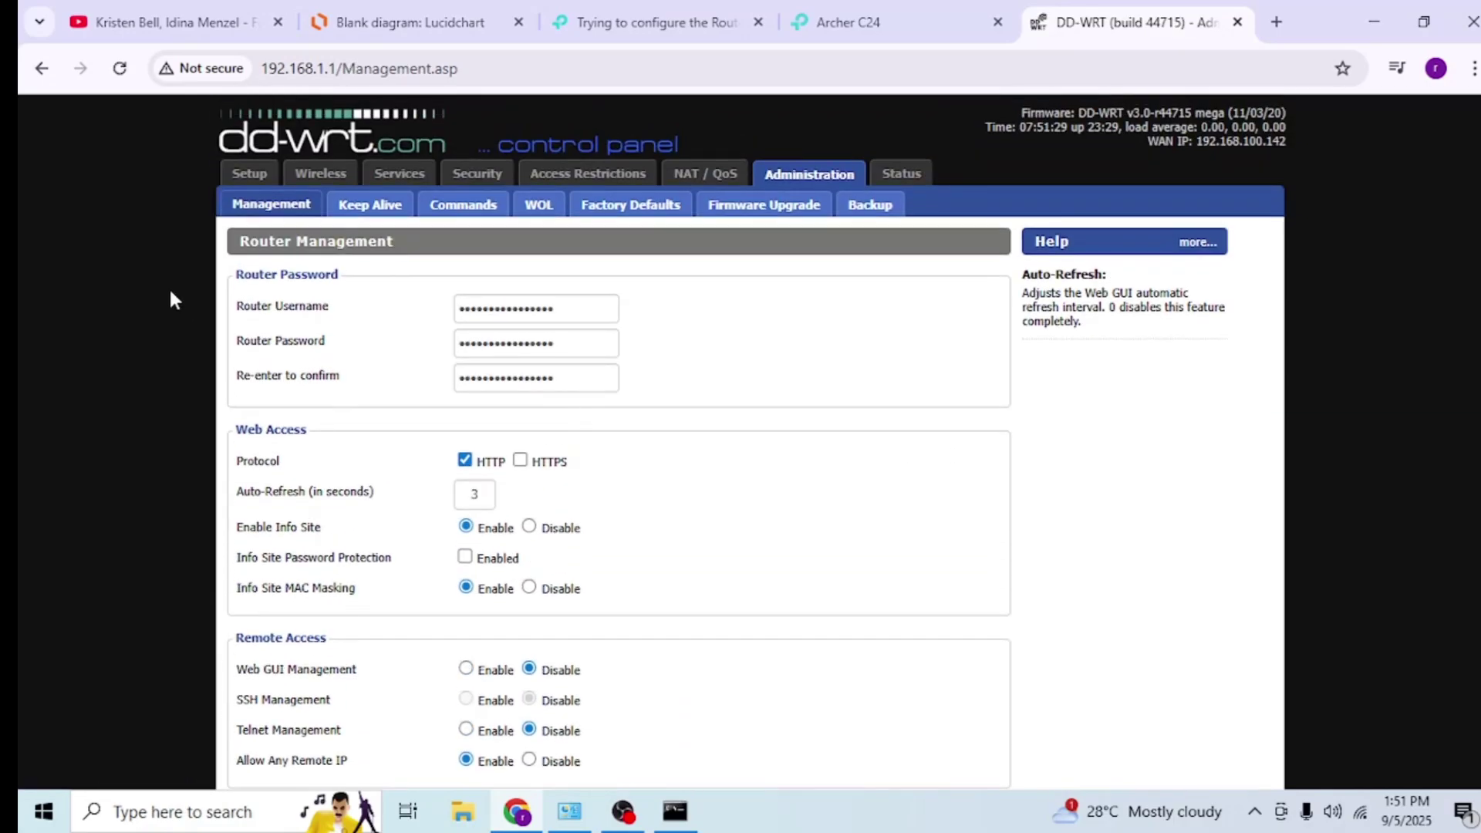
pyautogui.click(312, 176)
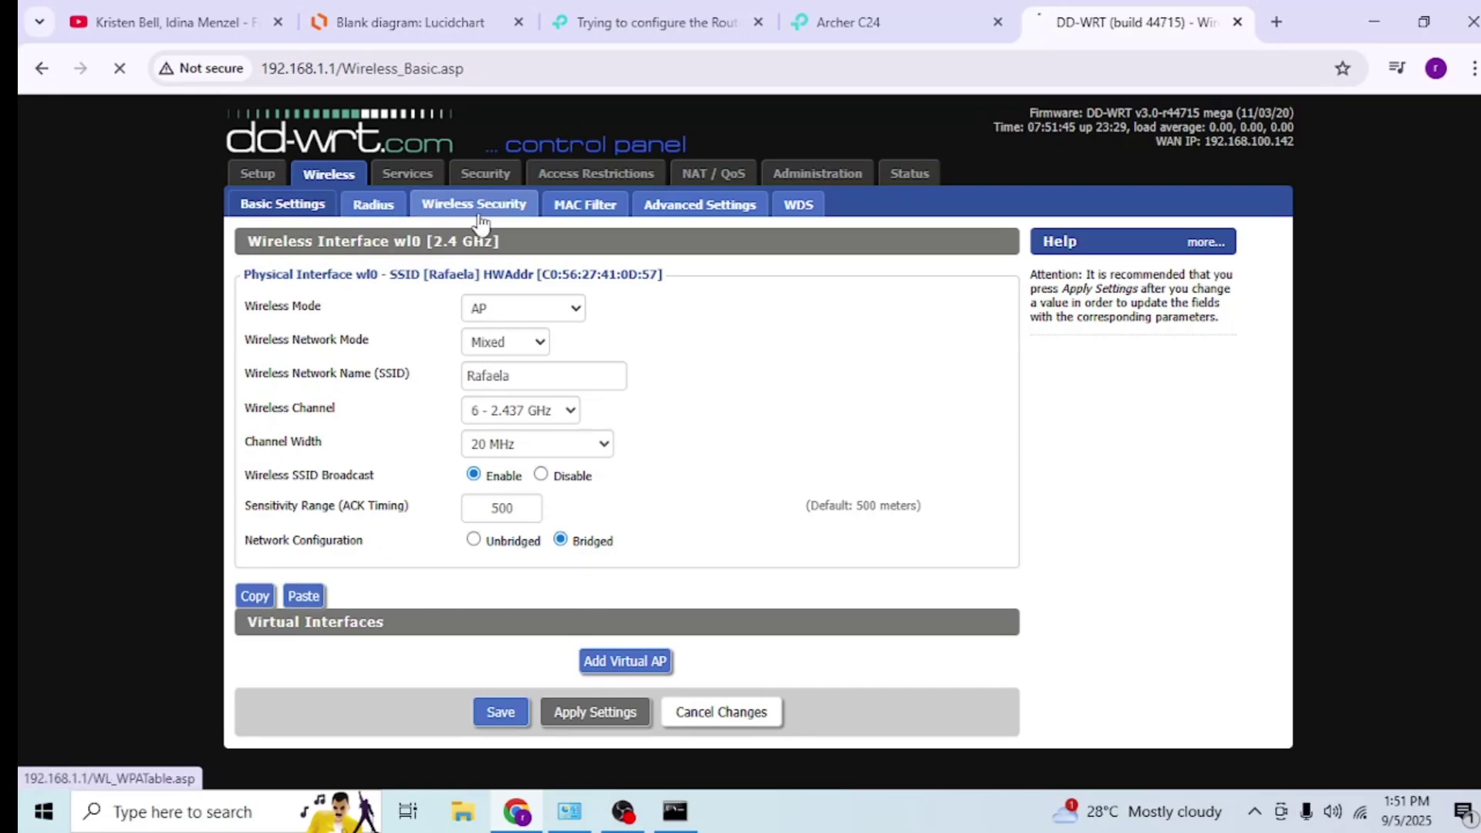
# - Check Wireless Security and Basic Settings, then the DHCP server settings under Setup > Basic Setup
pyautogui.click(447, 205)
pyautogui.click(258, 201)
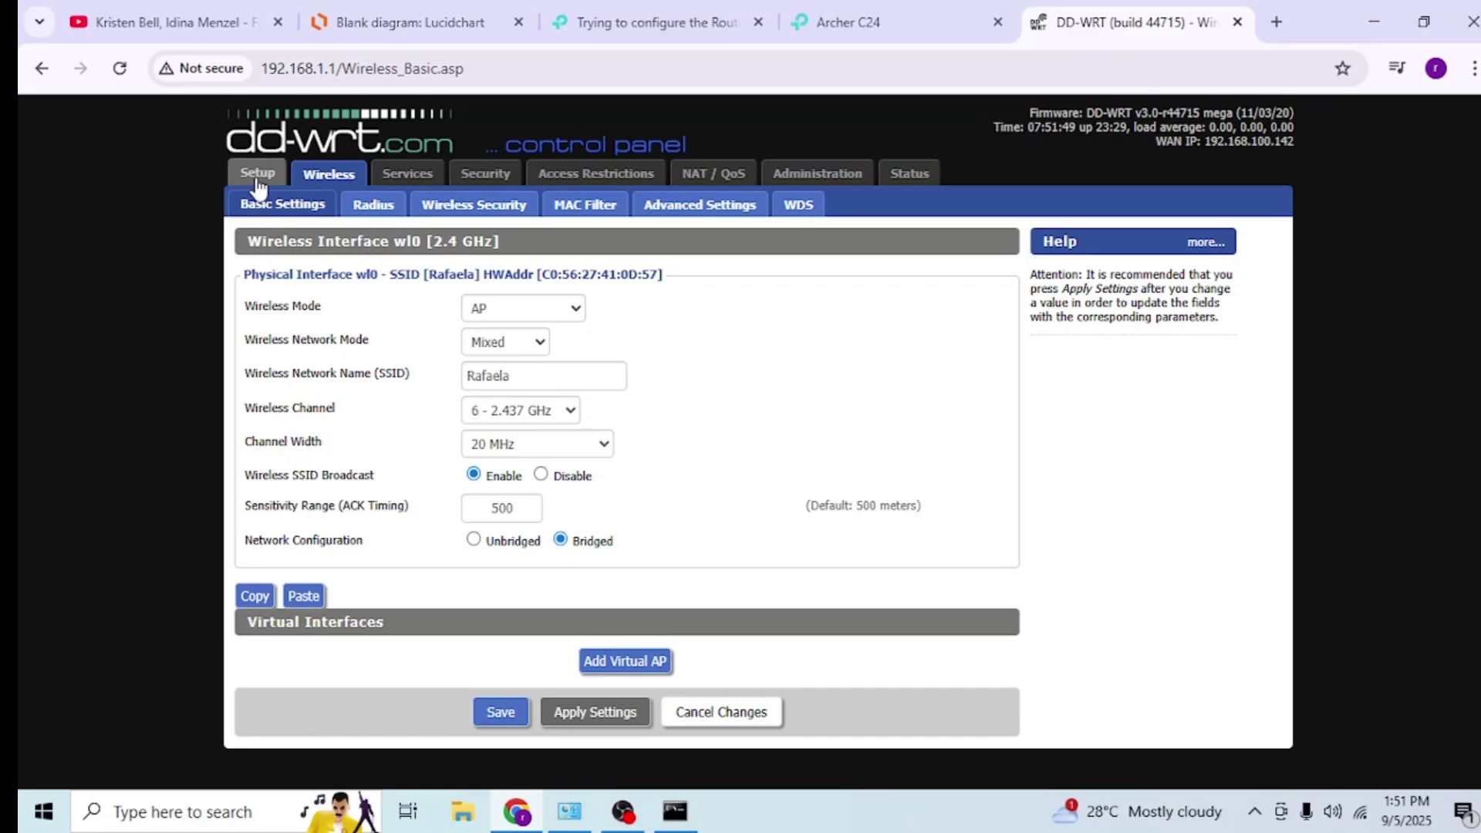
pyautogui.click(258, 173)
pyautogui.scroll(-10, 466, 361)
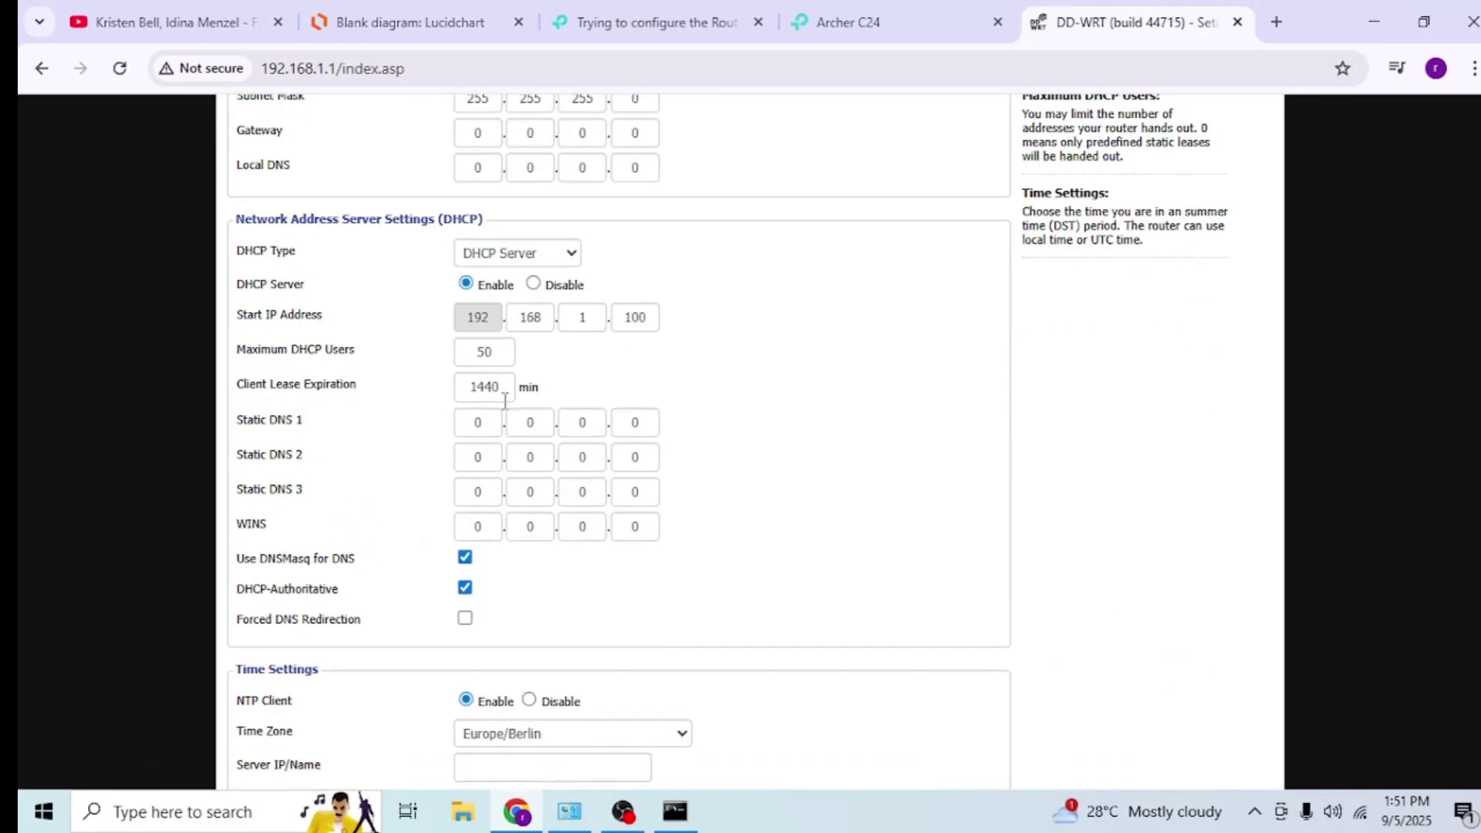
pyautogui.scroll(10, 529, 397)
# - View Status Router Information: Linksys E1200 v2, firmware v3.0-r44715 mega
pyautogui.click(896, 182)
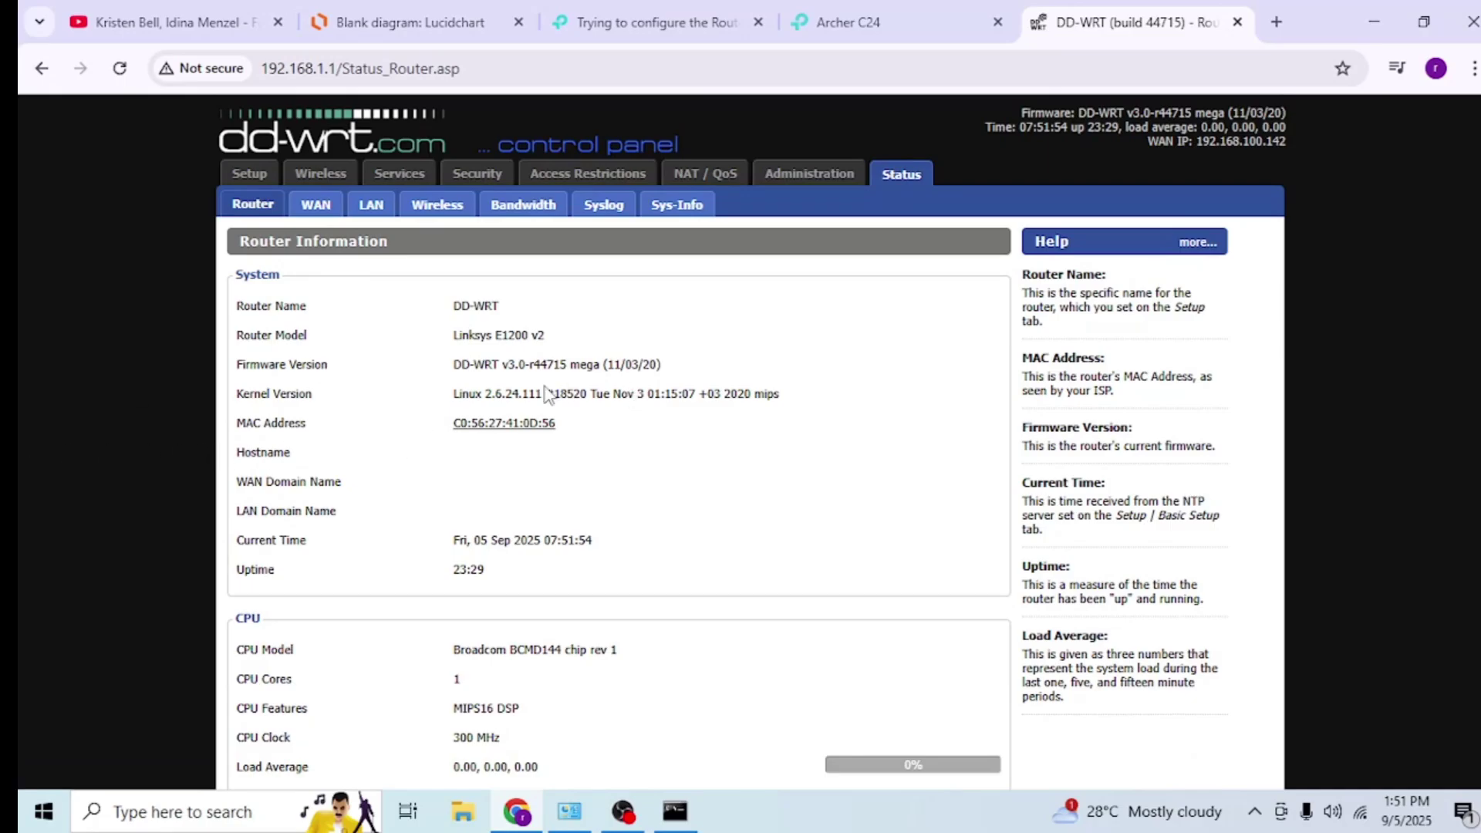
pyautogui.scroll(-4, 540, 390)
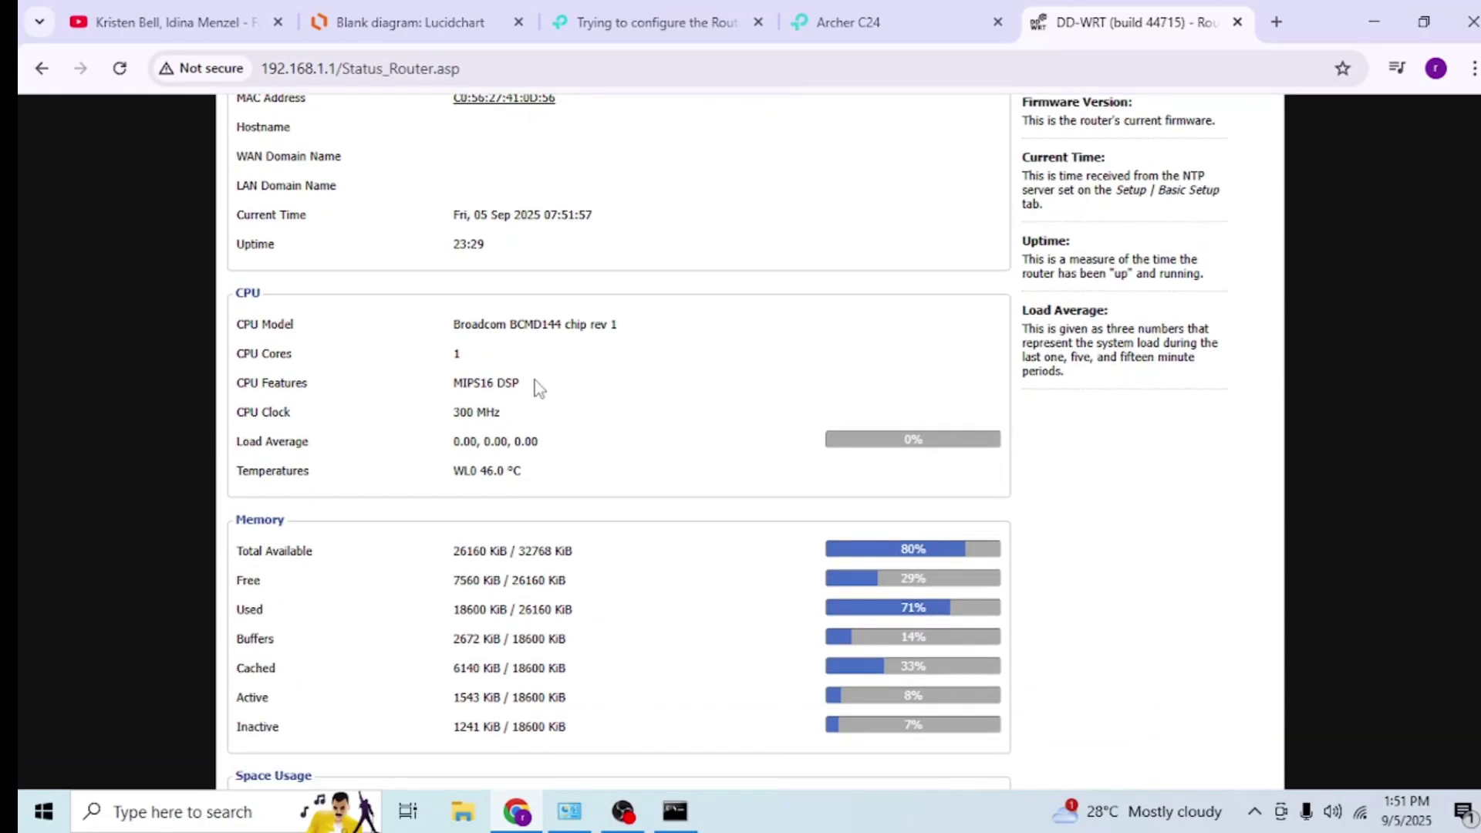
pyautogui.scroll(4, 438, 381)
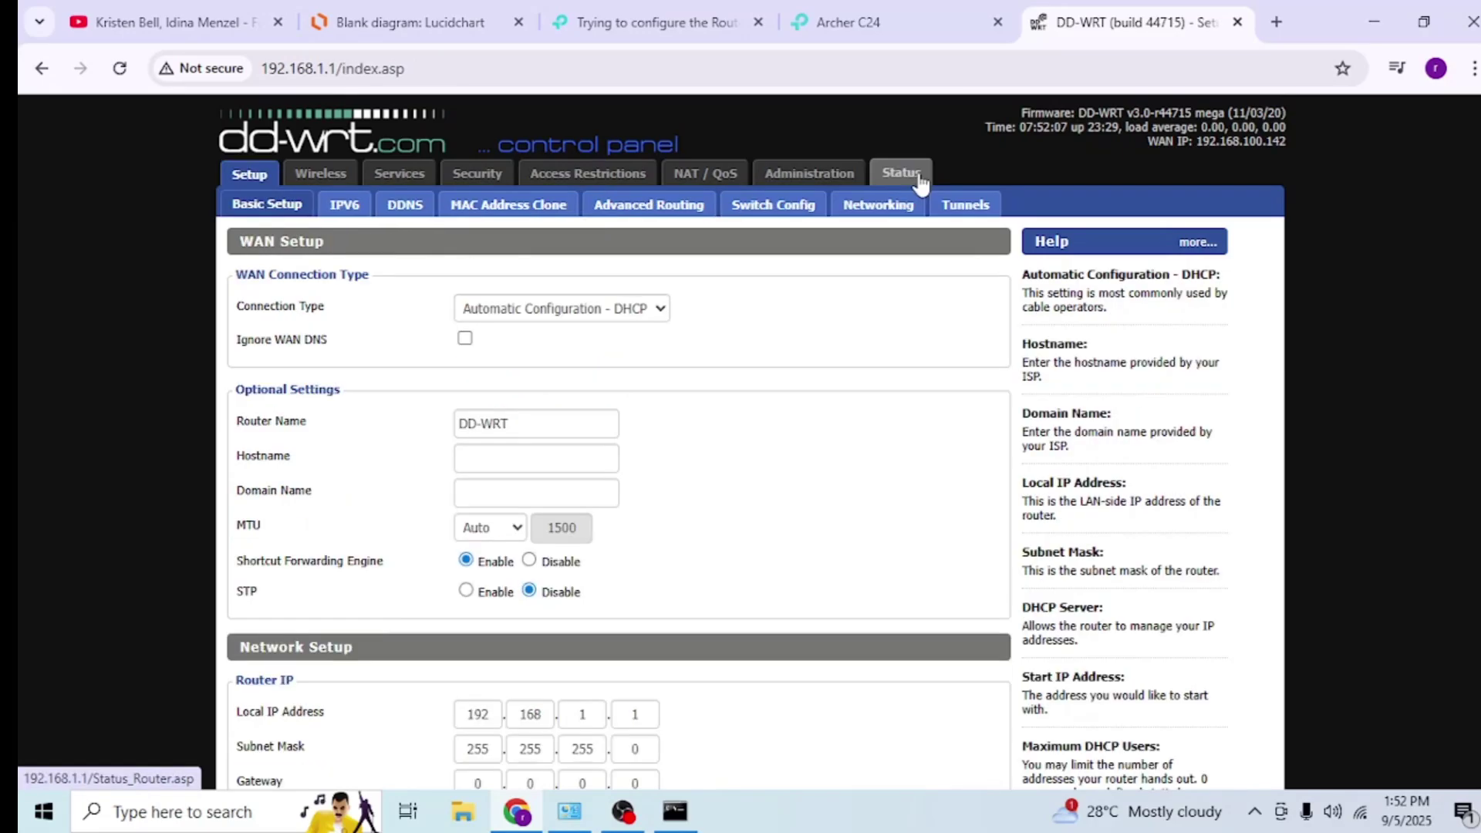
pyautogui.click(901, 174)
# - Check Status > Wireless, then highlight Archer_C24 at 192.168.1.110 in Status > LAN's DHCP Clients
pyautogui.click(437, 206)
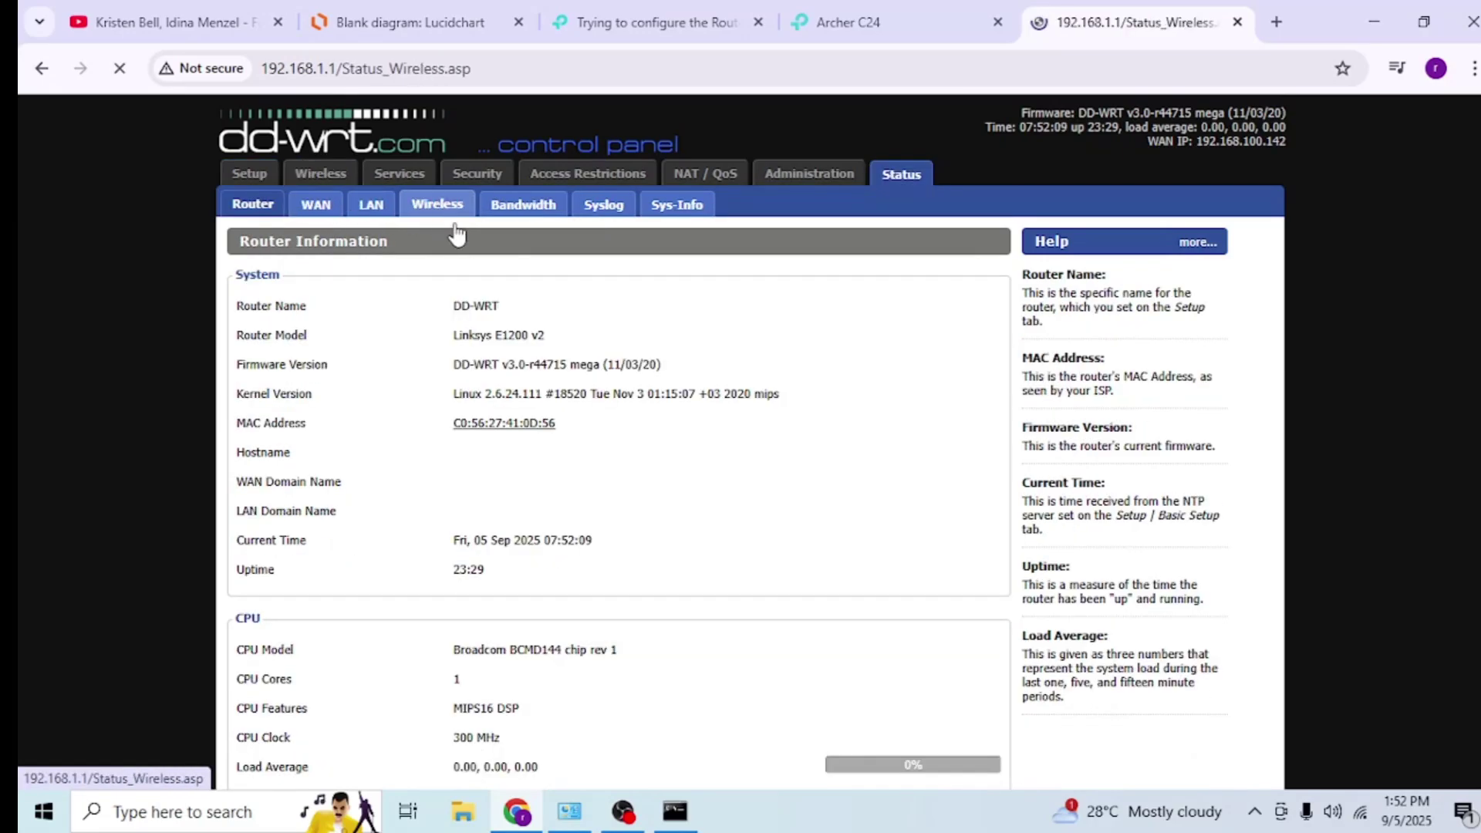
pyautogui.scroll(-4, 463, 293)
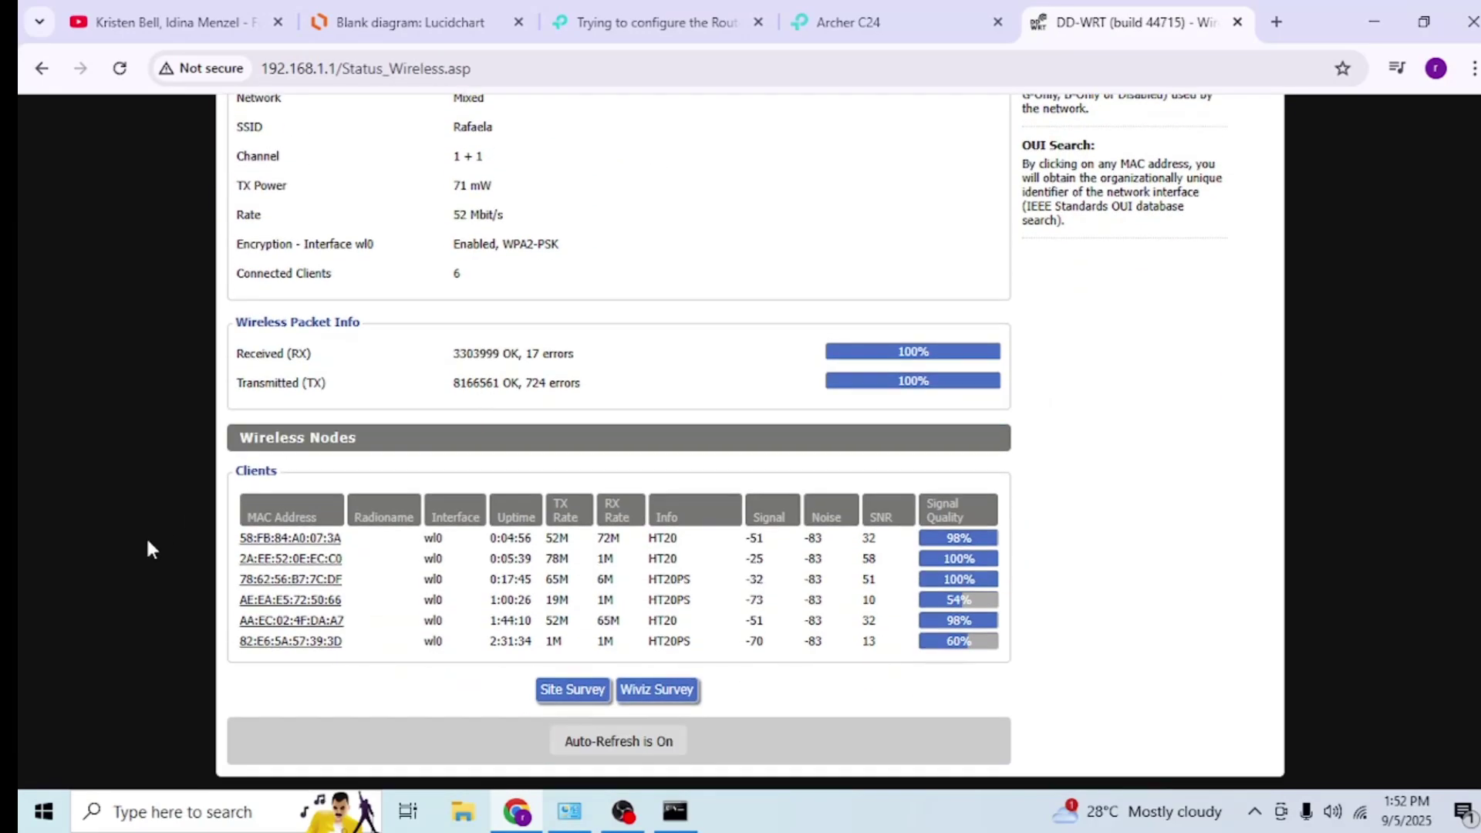
pyautogui.scroll(4, 424, 530)
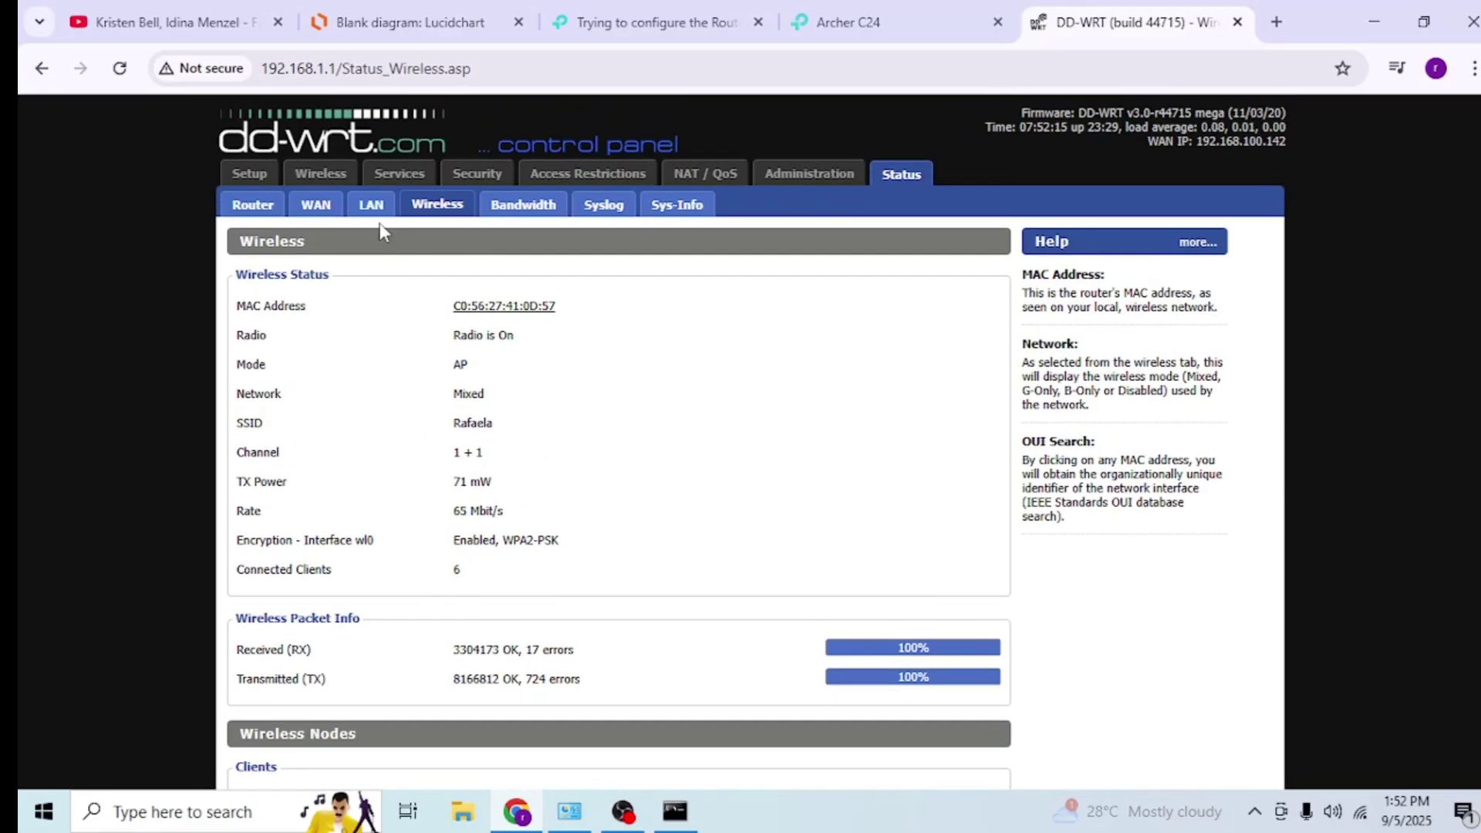
pyautogui.click(369, 205)
pyautogui.scroll(-6, 372, 405)
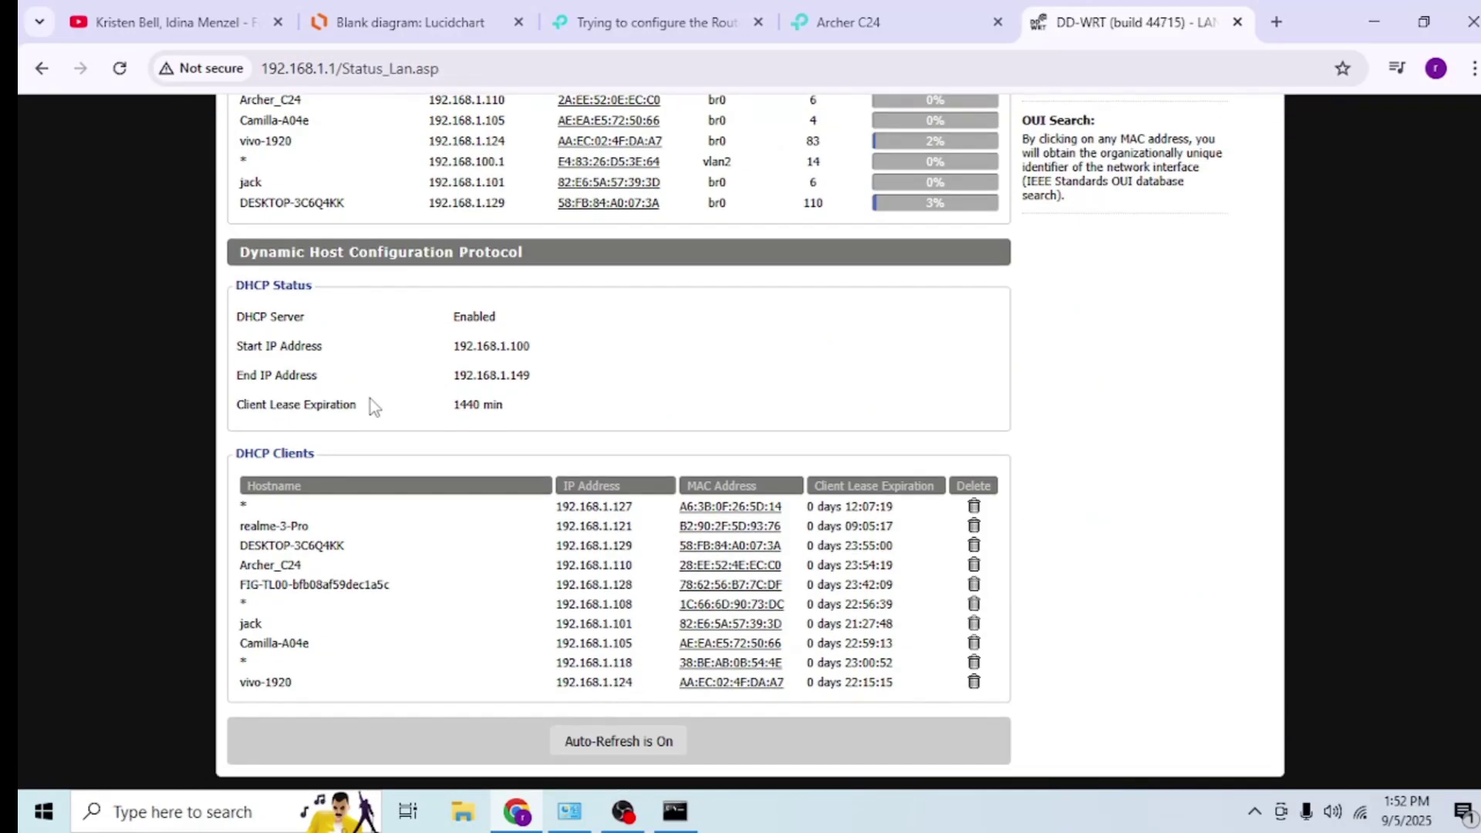
pyautogui.moveTo(240, 564); pyautogui.dragTo(373, 571)
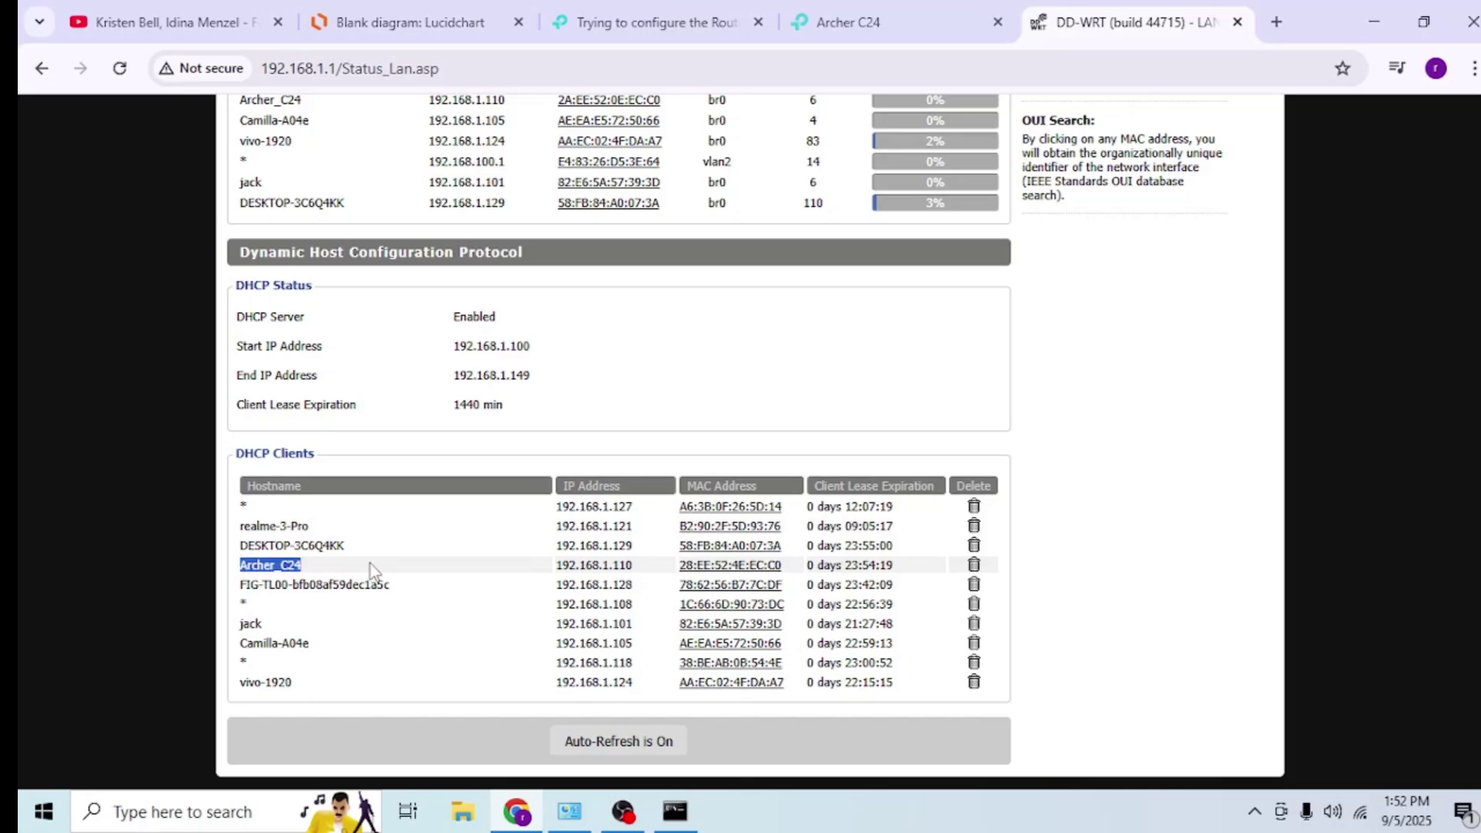
pyautogui.scroll(5, 430, 577)
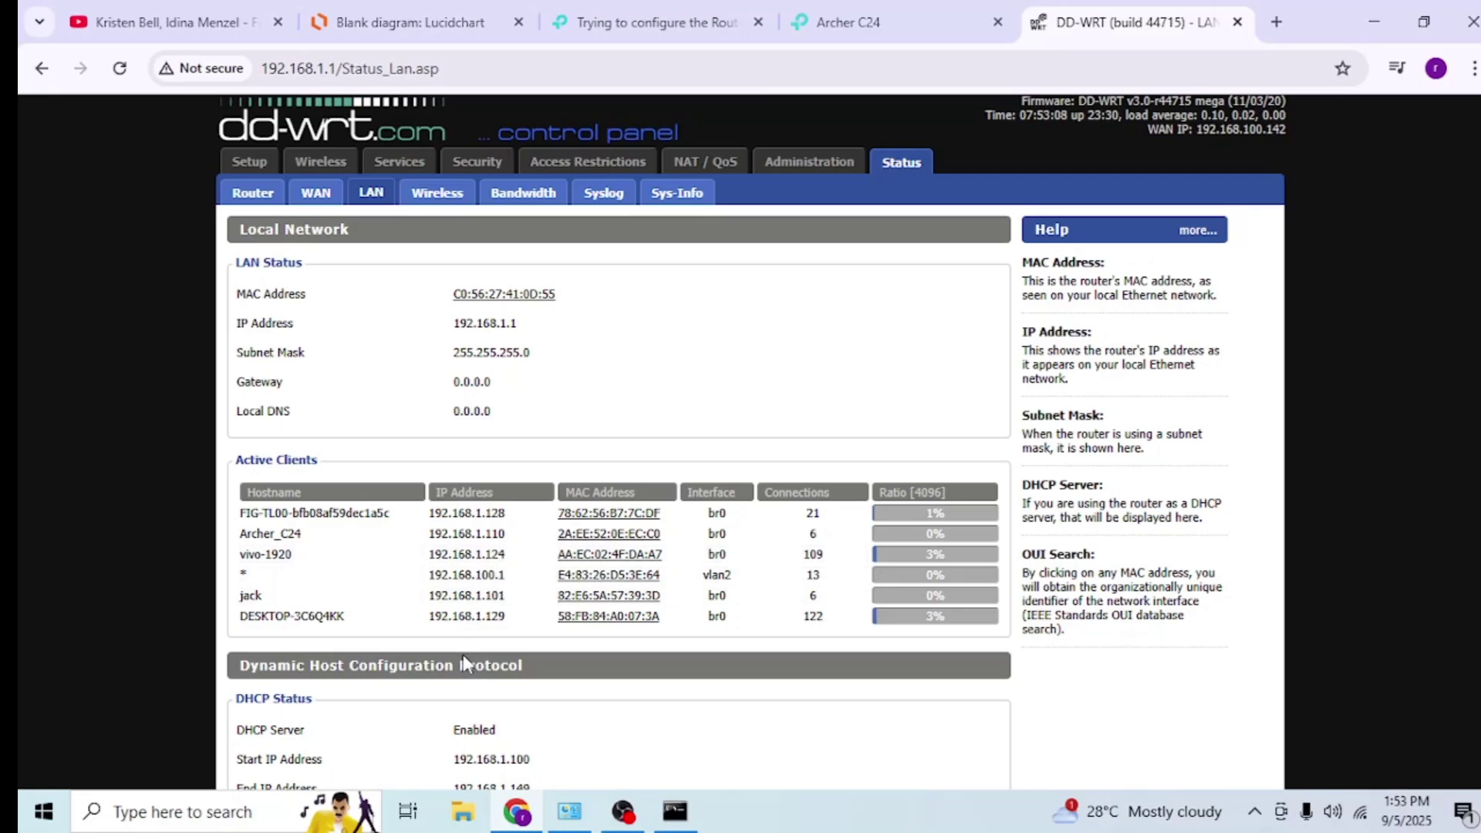
# - Scroll through the Active and DHCP client tables, then move to the Lucidchart 'Blank diagram' tab
pyautogui.scroll(-3, 462, 654)
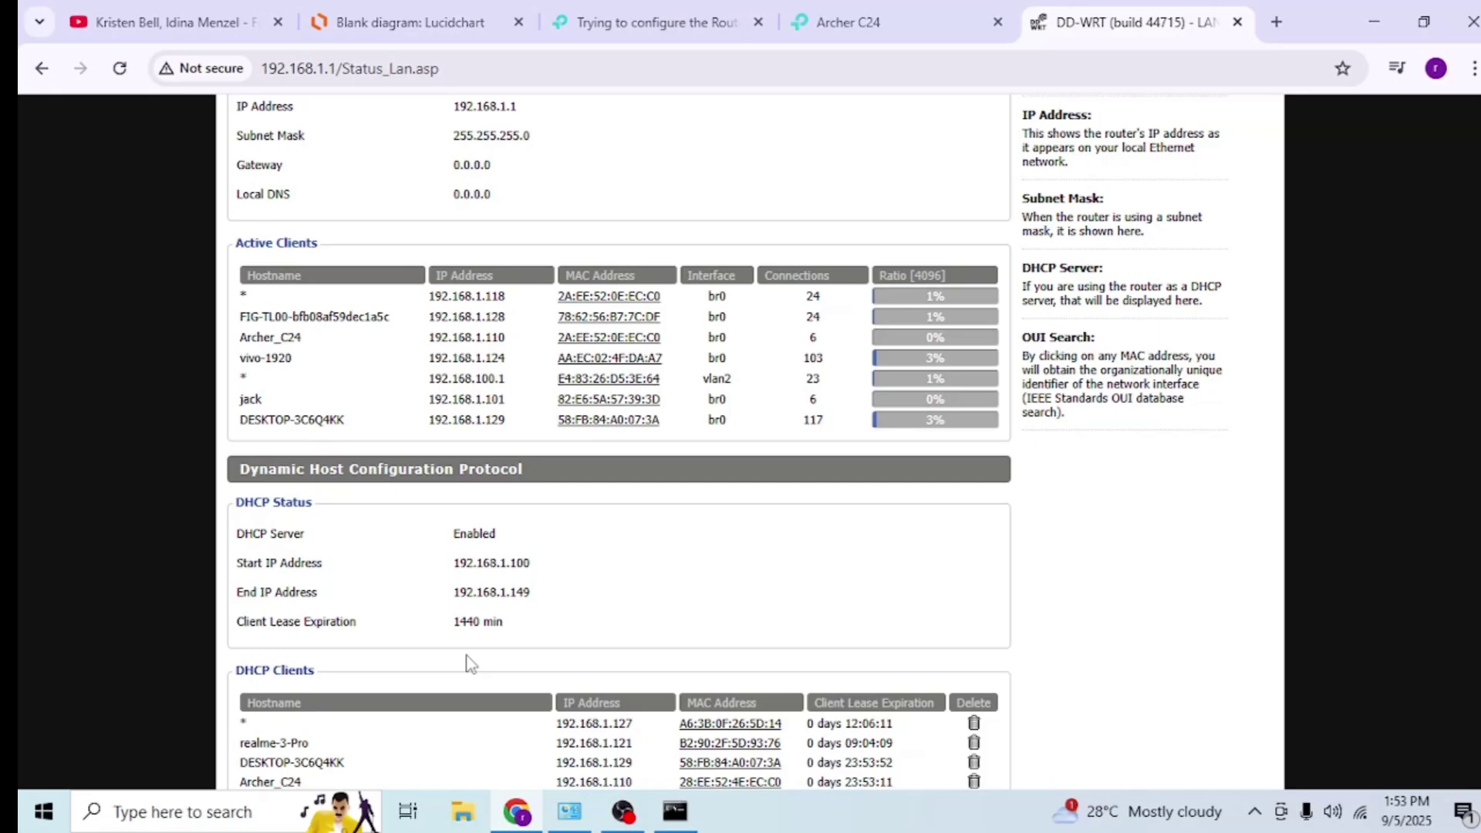
pyautogui.scroll(-3, 471, 663)
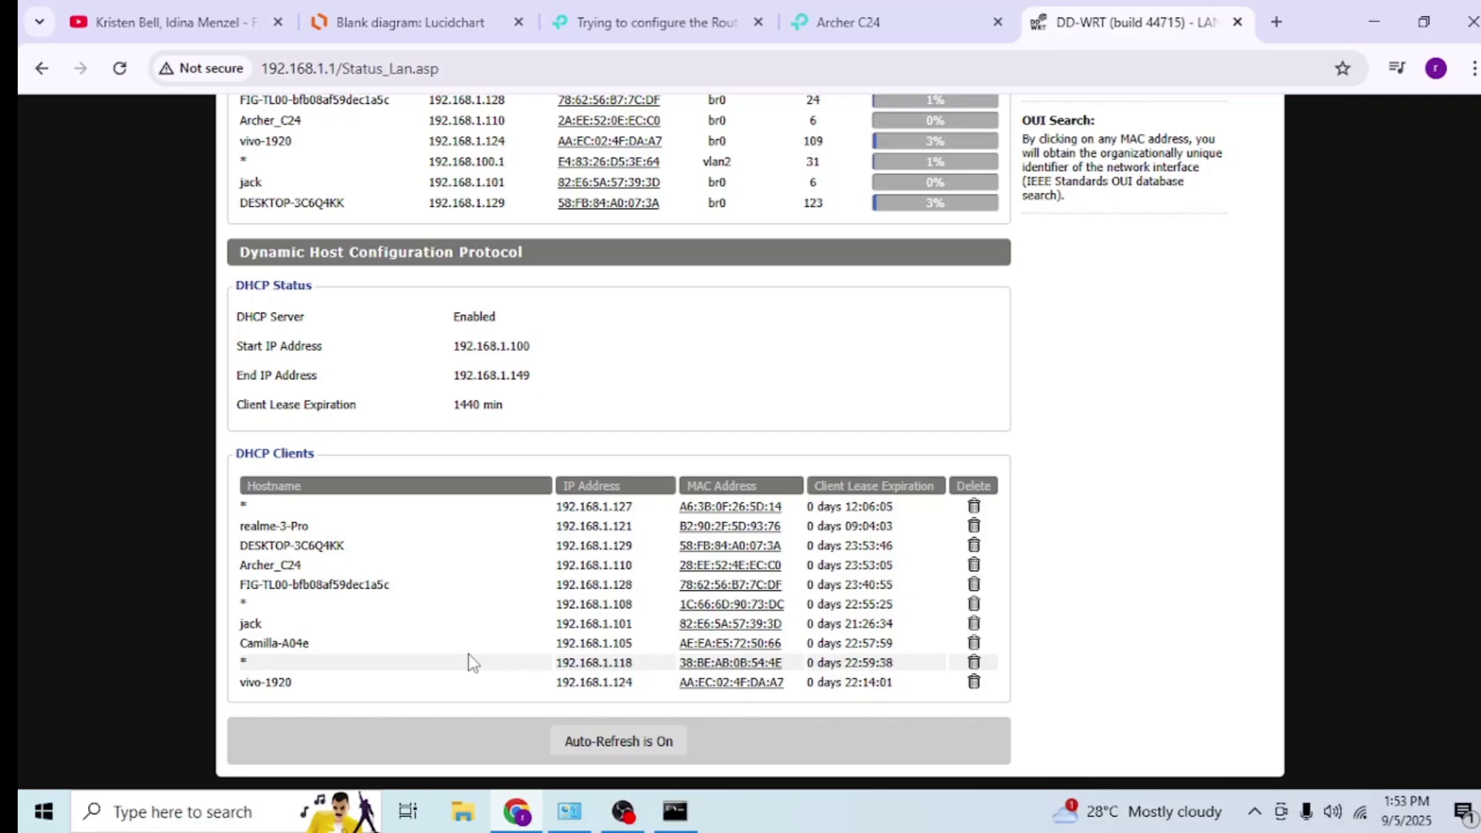
pyautogui.scroll(3, 472, 663)
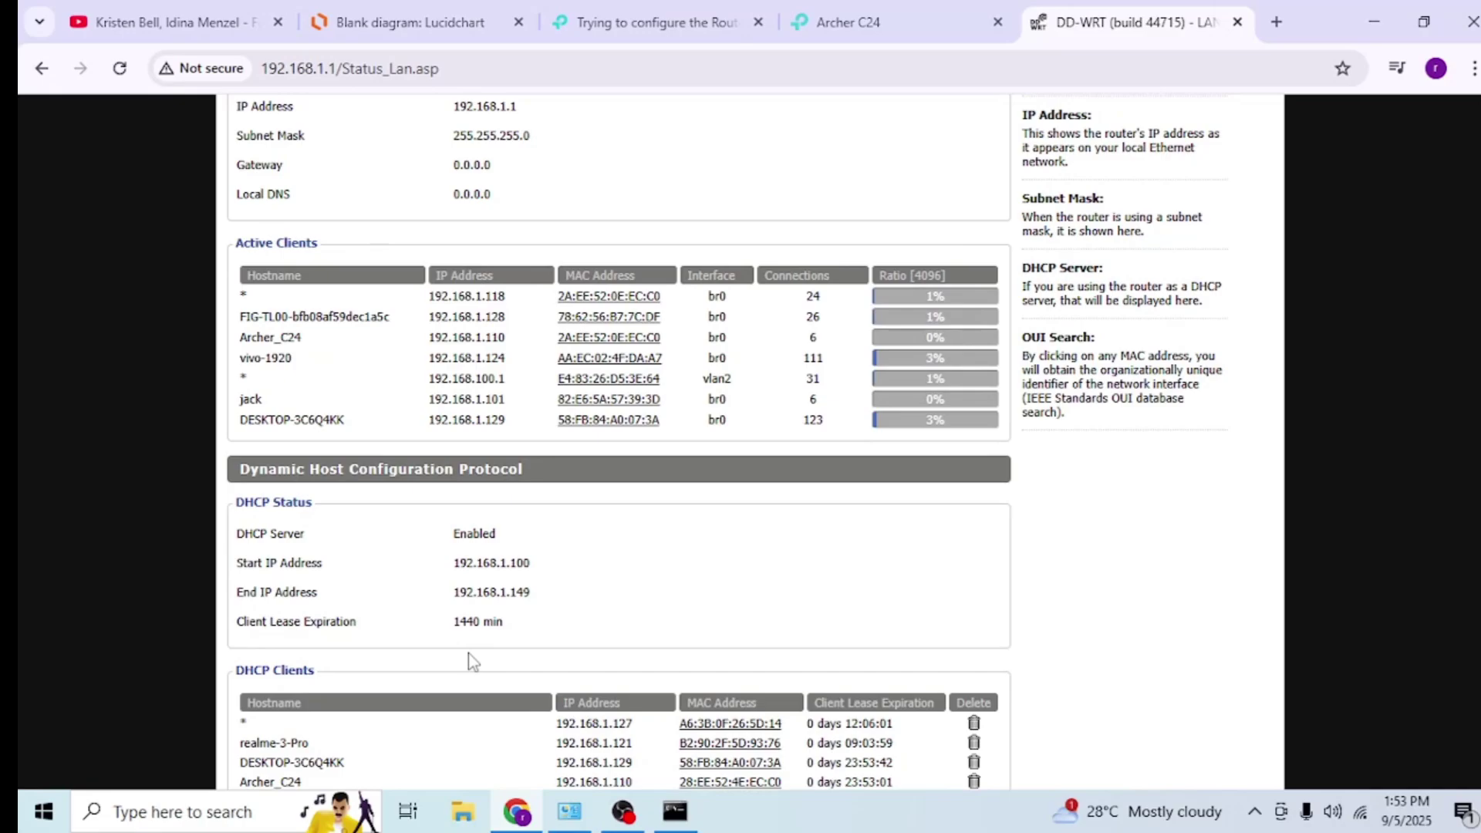
pyautogui.scroll(3, 472, 659)
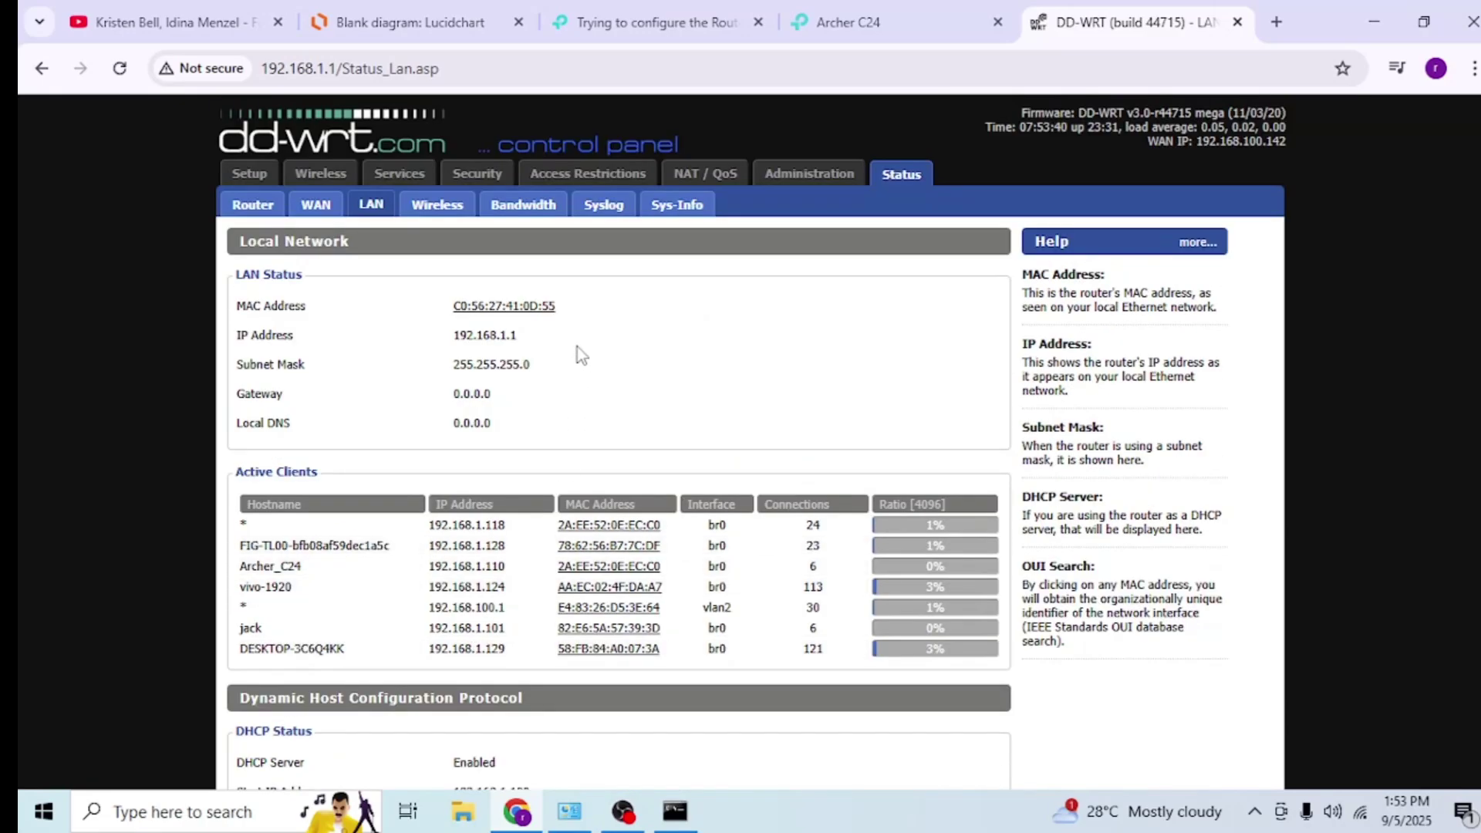
pyautogui.click(432, 23)
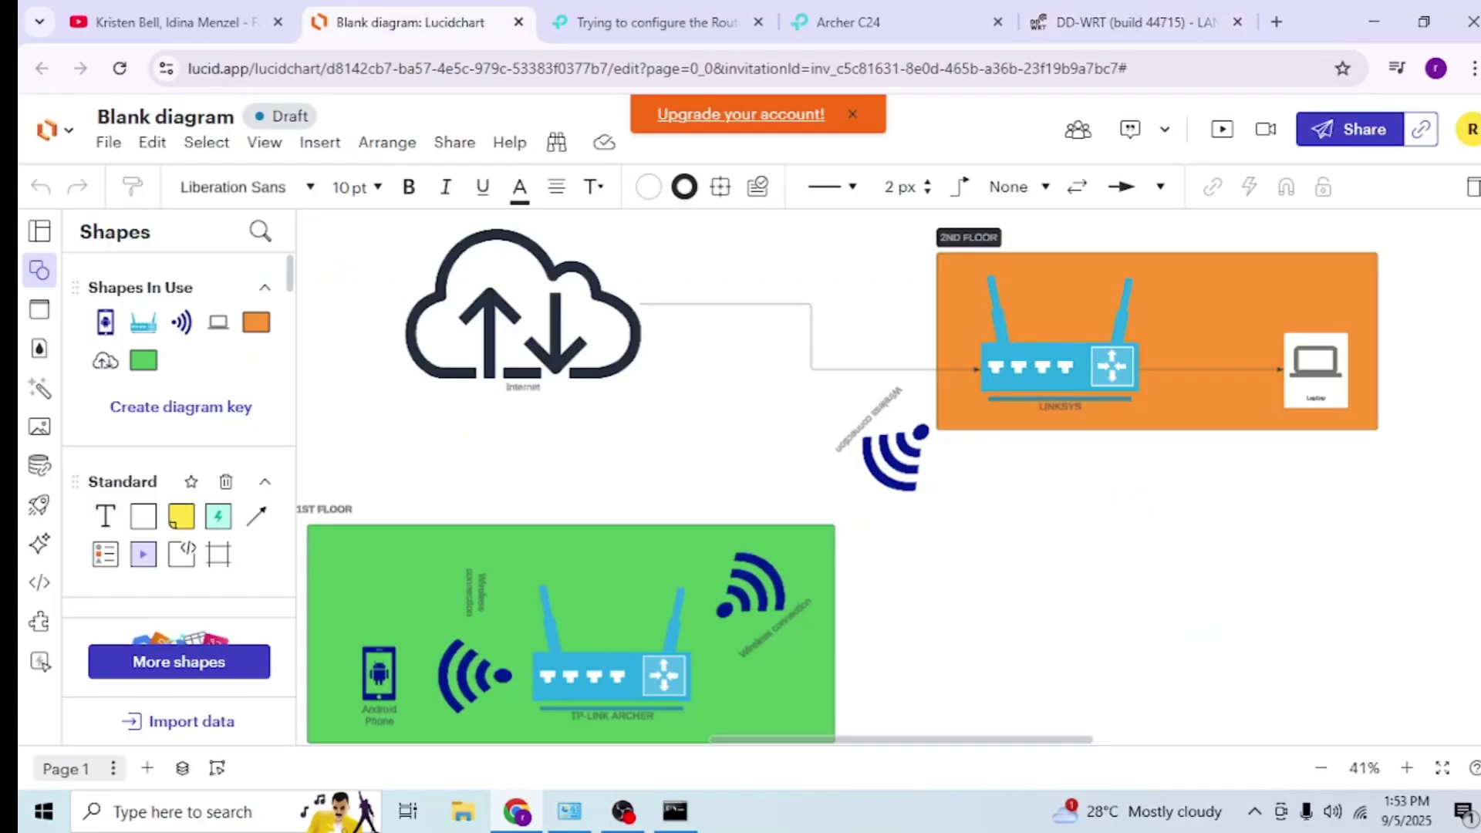
pyautogui.scroll(-2, 838, 476)
pyautogui.scroll(2, 838, 477)
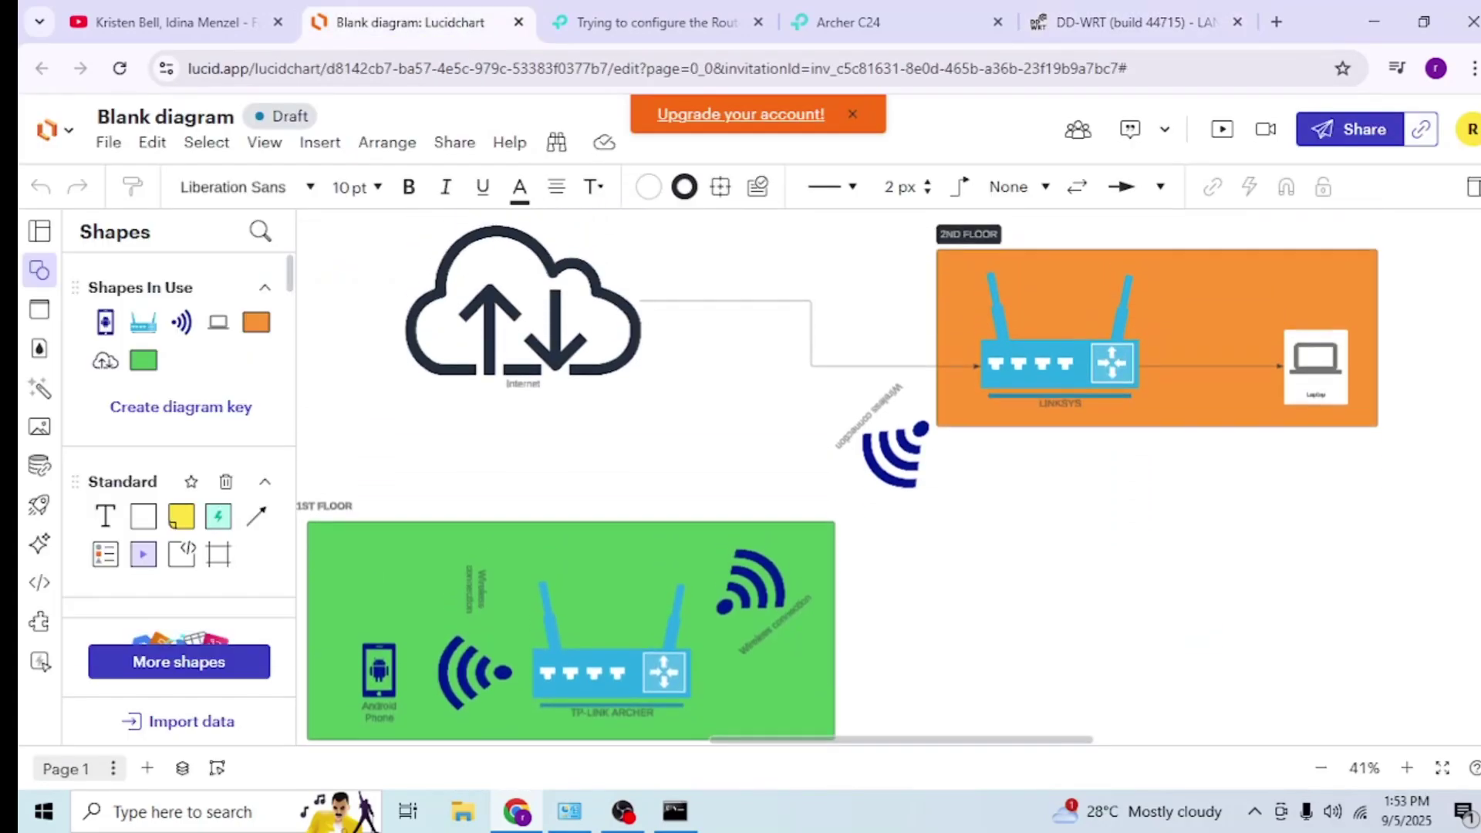
pyautogui.click(990, 359)
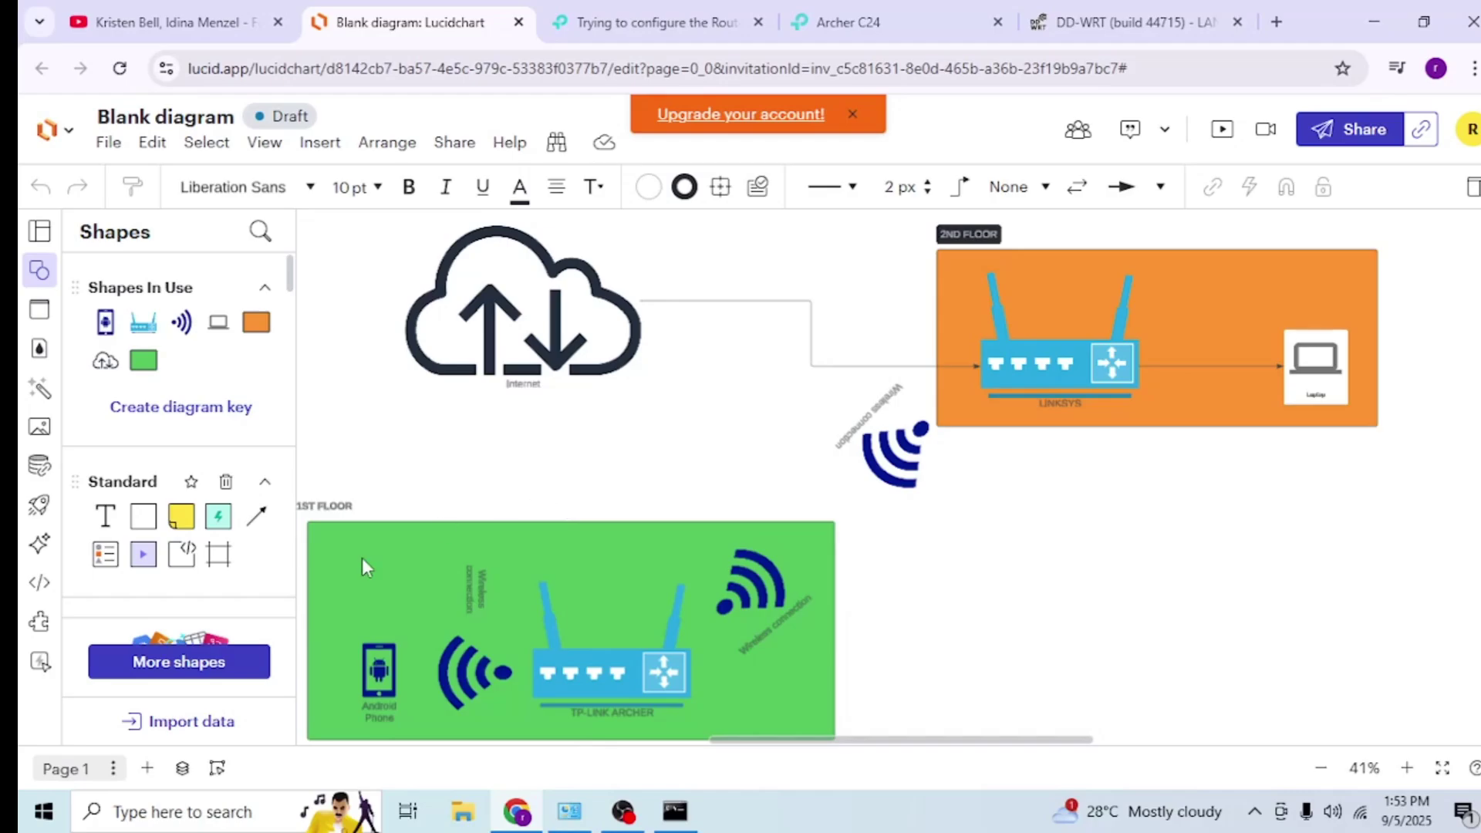